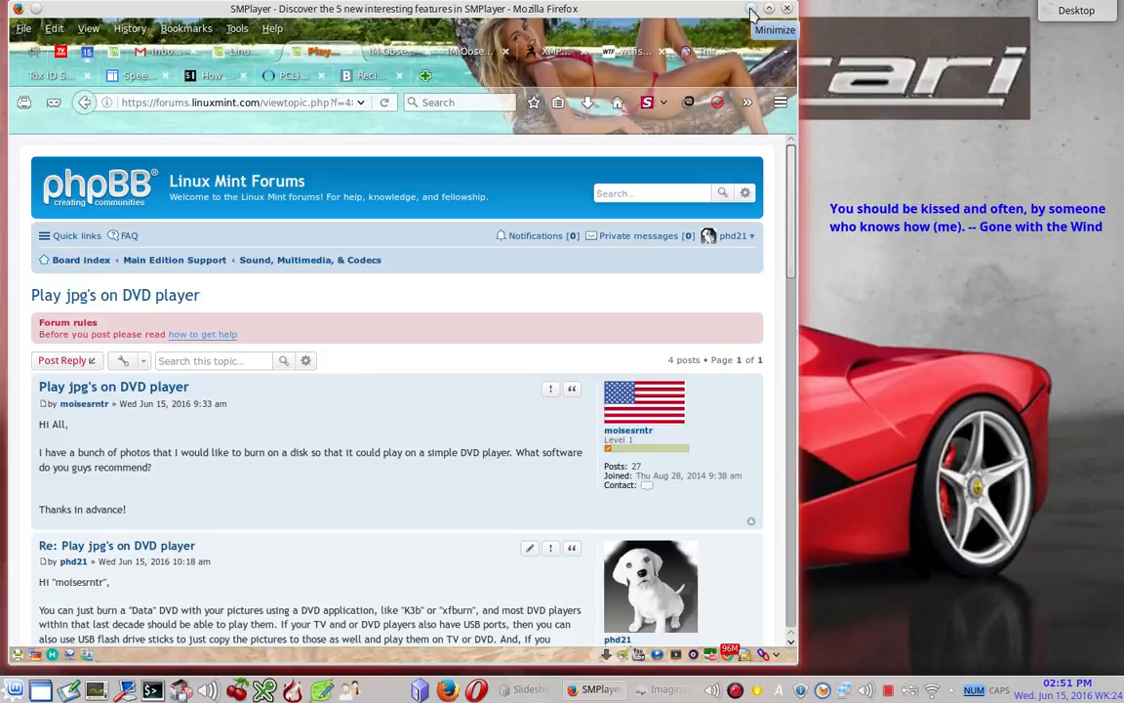
- Minimize the browser window and switch to the Imagination slideshow program
{"action": "left_click", "coordinate": [751, 10]}
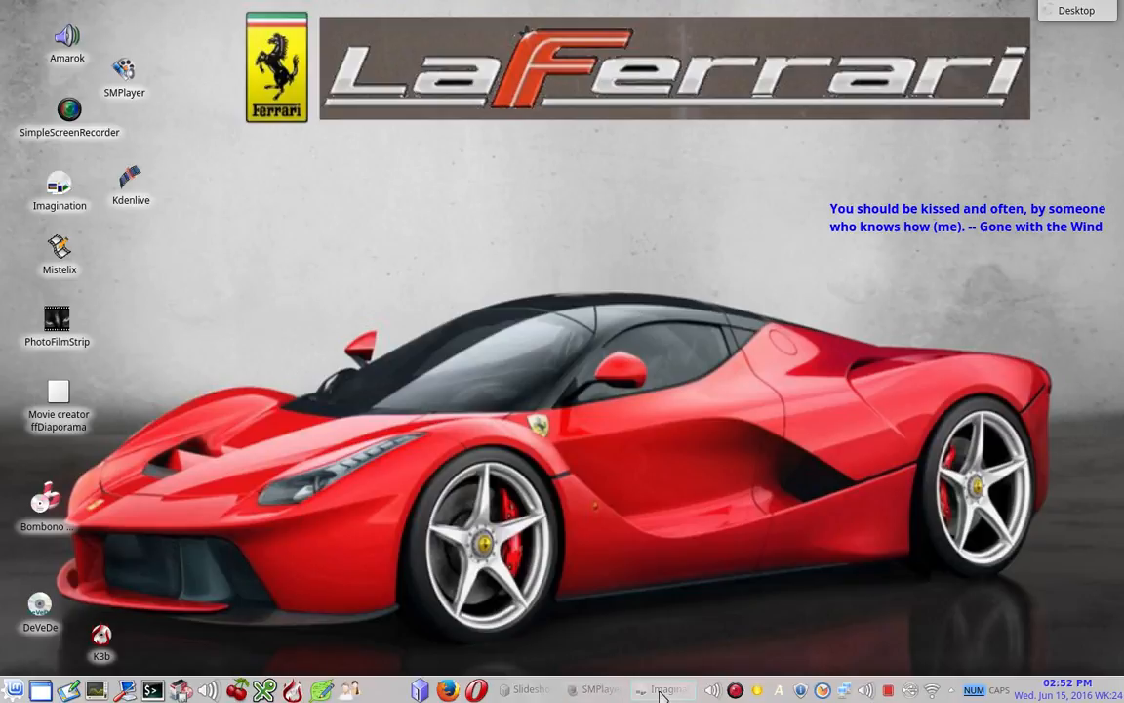
{"action": "mouse_move", "coordinate": [660, 693]}
{"action": "left_click", "coordinate": [661, 694]}
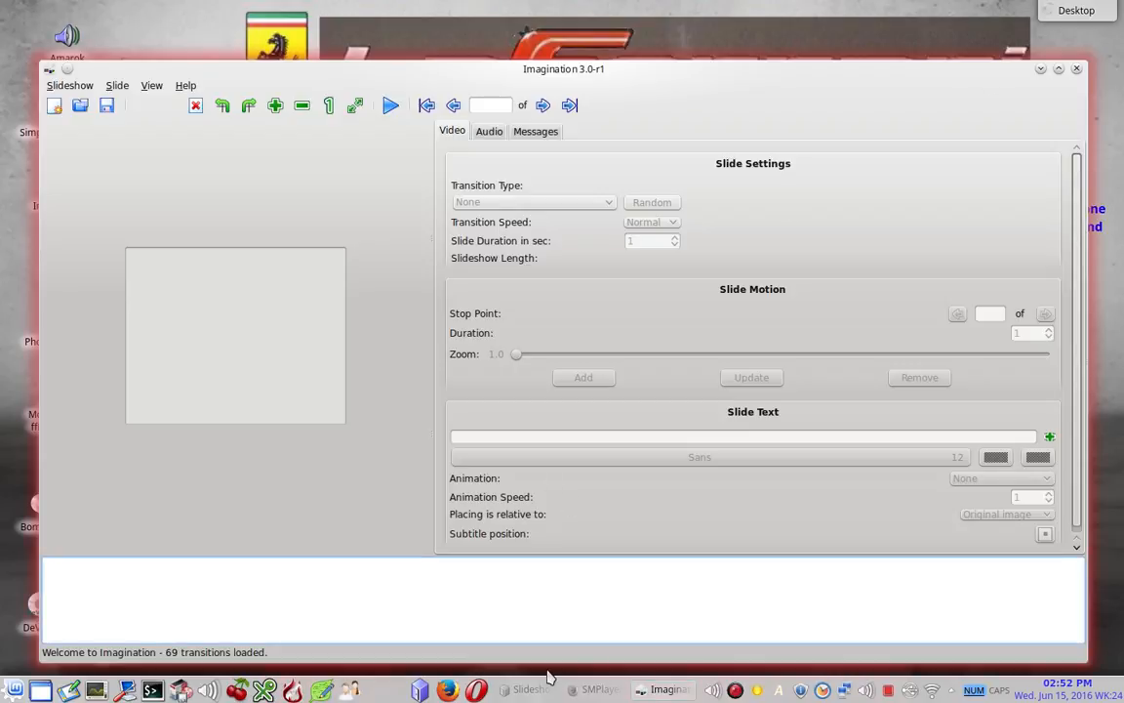
- Switch to Dolphin to look over the source folders inside Pictures/Slideshows, and minimize it again
{"action": "mouse_move", "coordinate": [535, 693]}
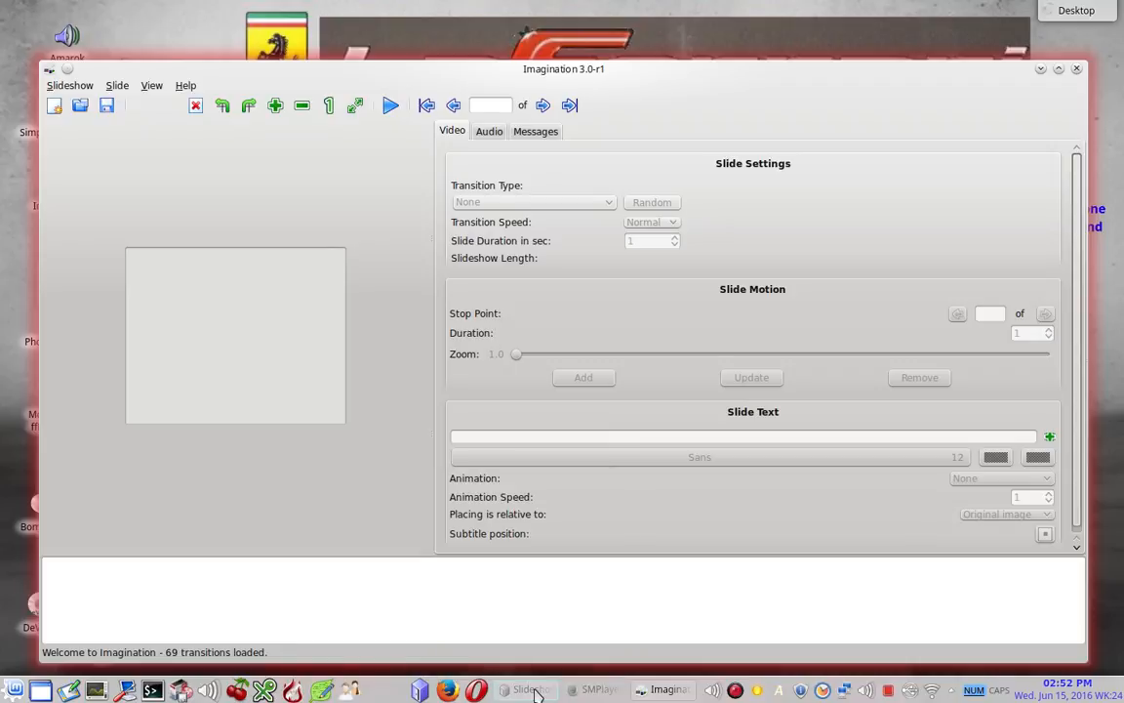
{"action": "left_click", "coordinate": [527, 690]}
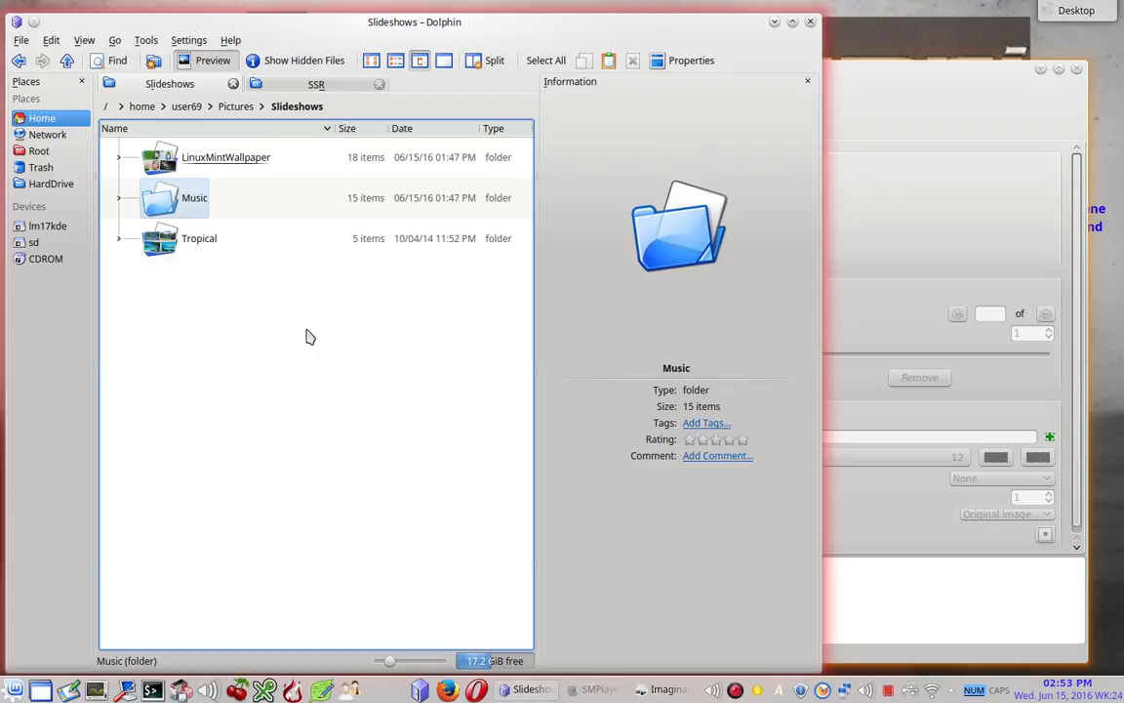
{"action": "left_click", "coordinate": [269, 250]}
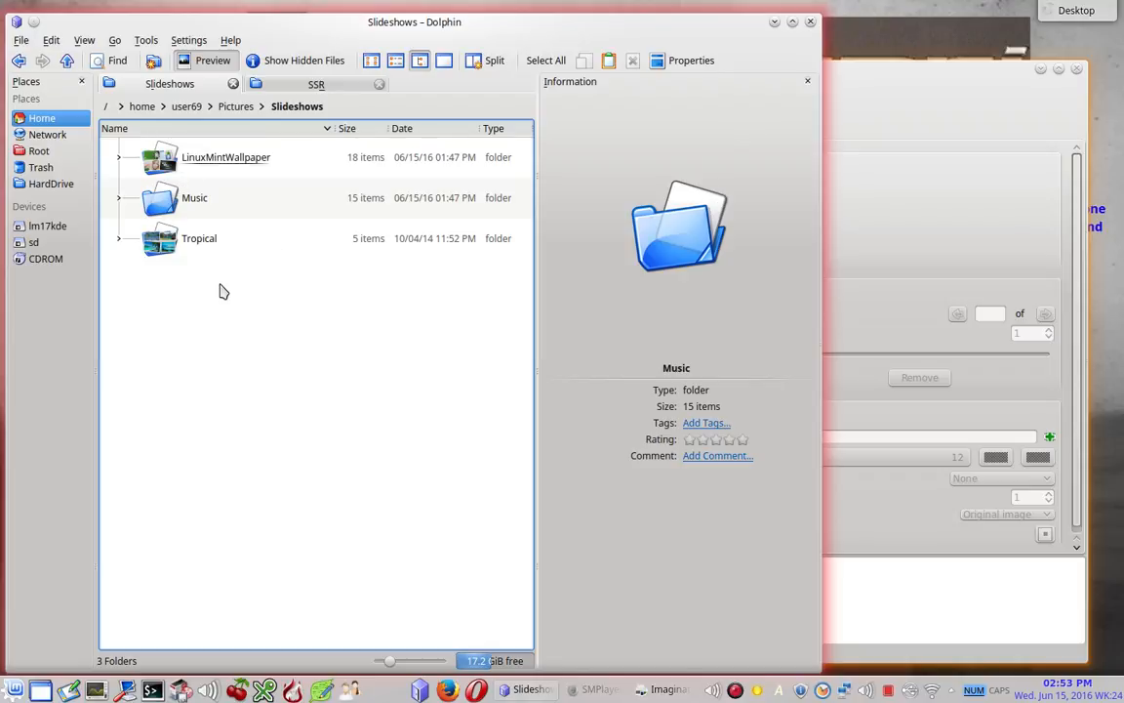
{"action": "left_click", "coordinate": [775, 24]}
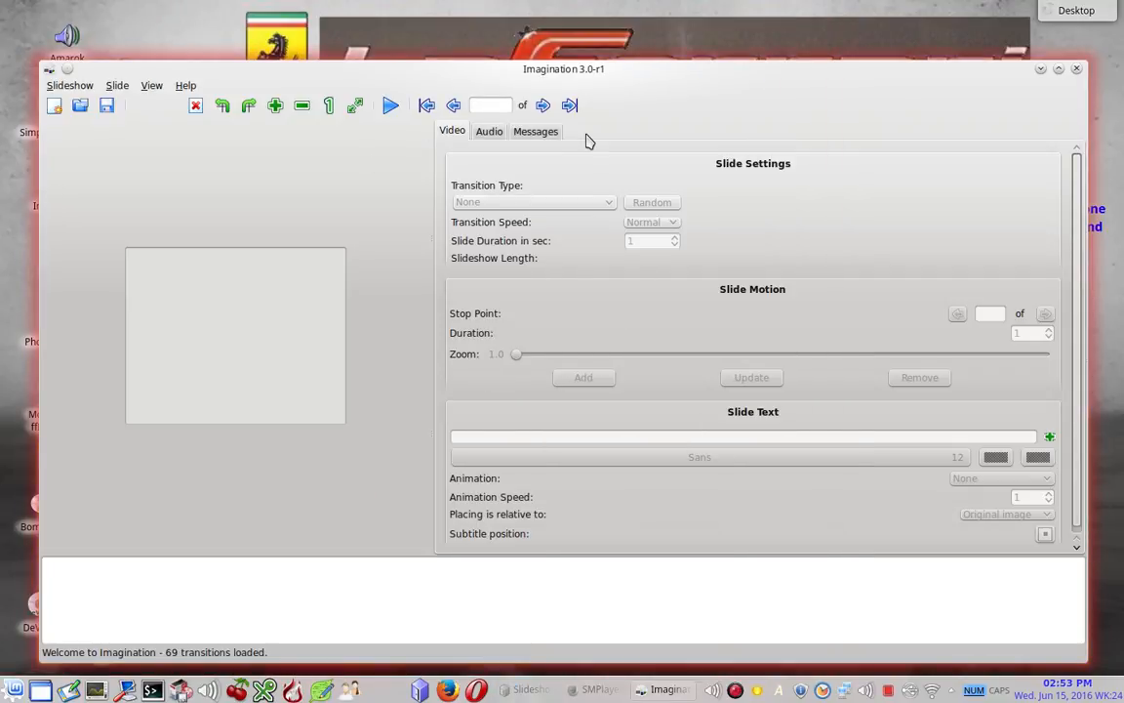
- Maximize Imagination and start a new slideshow in VOB (DVD Video) format with the video size set to 1280 x 720 HD
{"action": "left_click", "coordinate": [1058, 69]}
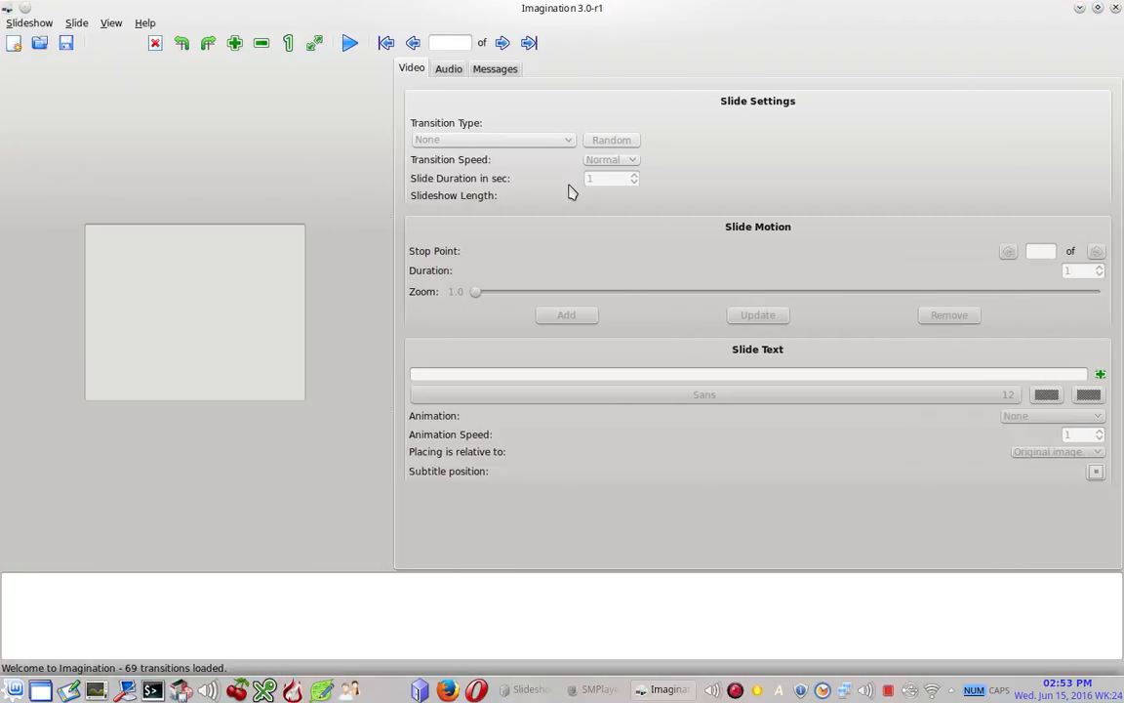
{"action": "left_click", "coordinate": [29, 23]}
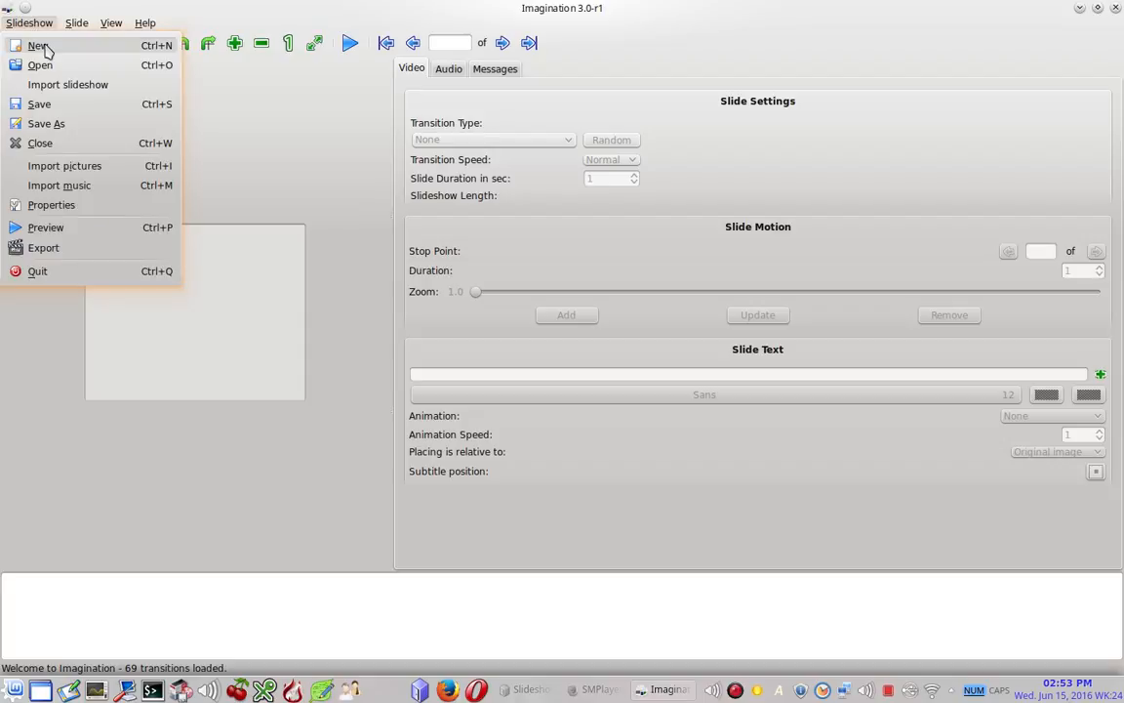
{"action": "left_click", "coordinate": [41, 47]}
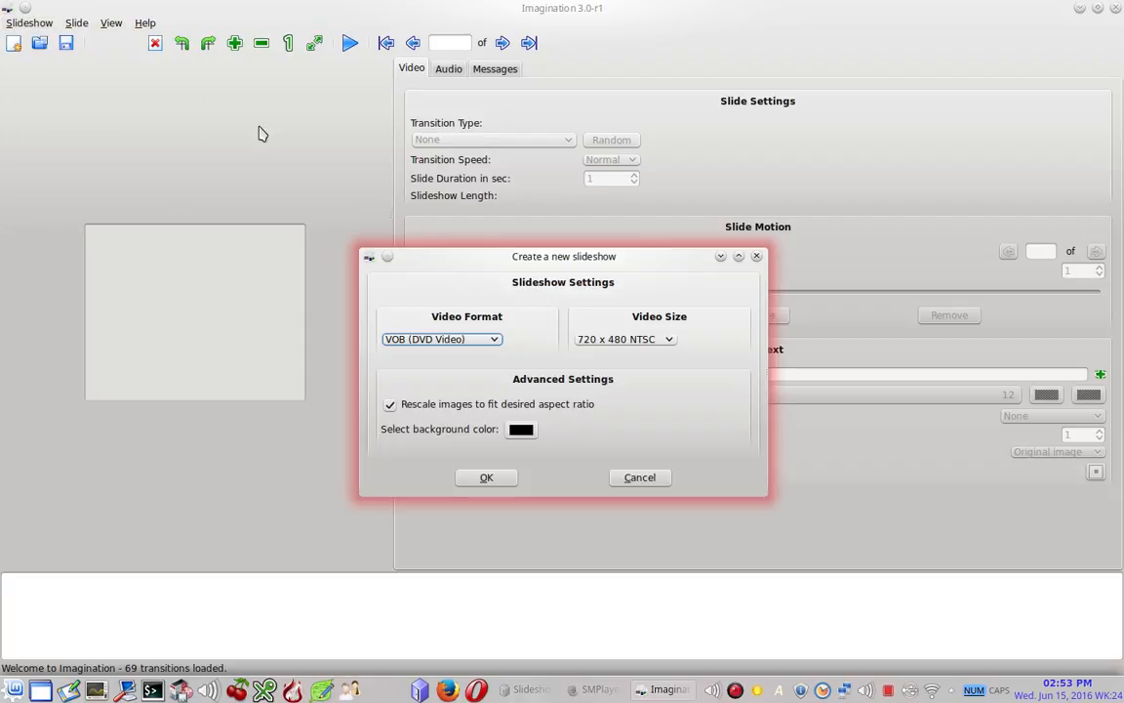
{"action": "left_click", "coordinate": [493, 345]}
{"action": "left_click", "coordinate": [494, 346]}
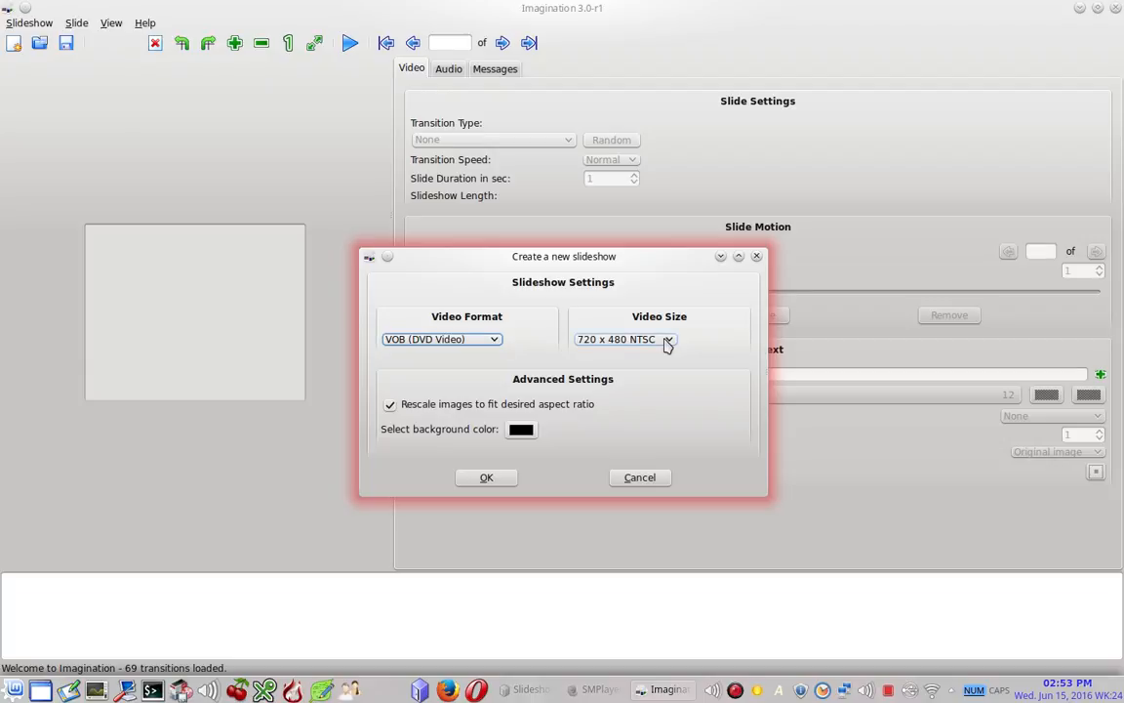
{"action": "left_click", "coordinate": [667, 341]}
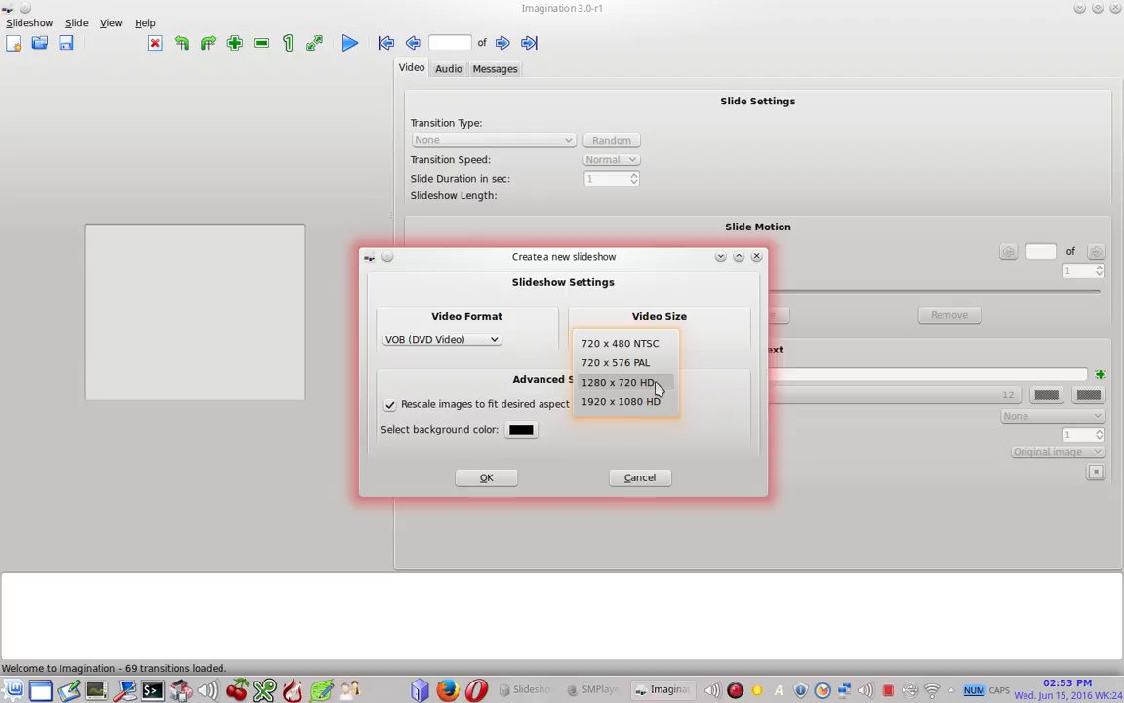
{"action": "left_click", "coordinate": [656, 383]}
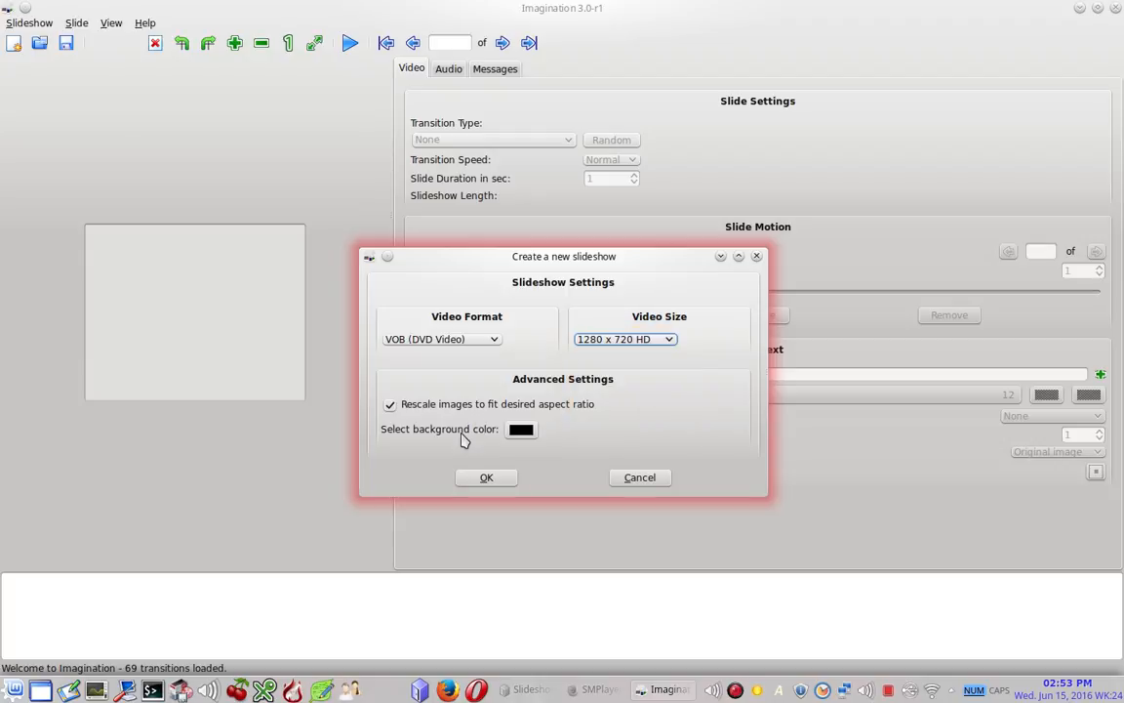
- Set the new slideshow's background color to bright blue #00A8FF and create the slideshow
{"action": "left_click", "coordinate": [522, 430]}
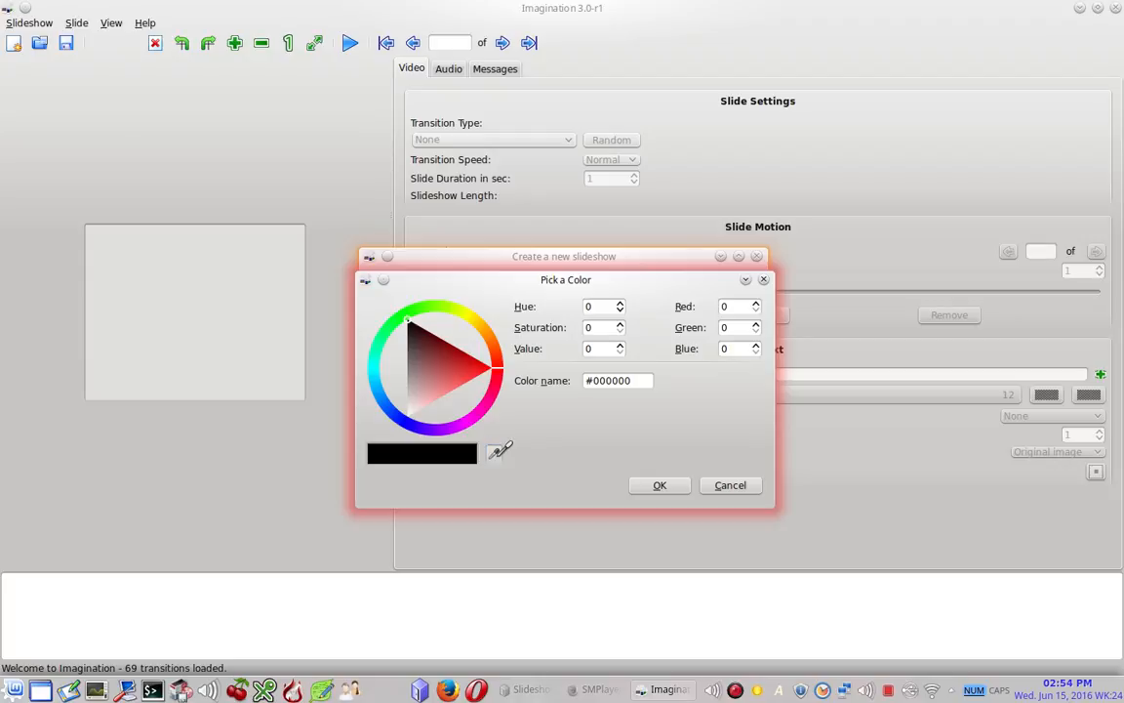
{"action": "left_click", "coordinate": [499, 450]}
{"action": "left_click", "coordinate": [383, 385]}
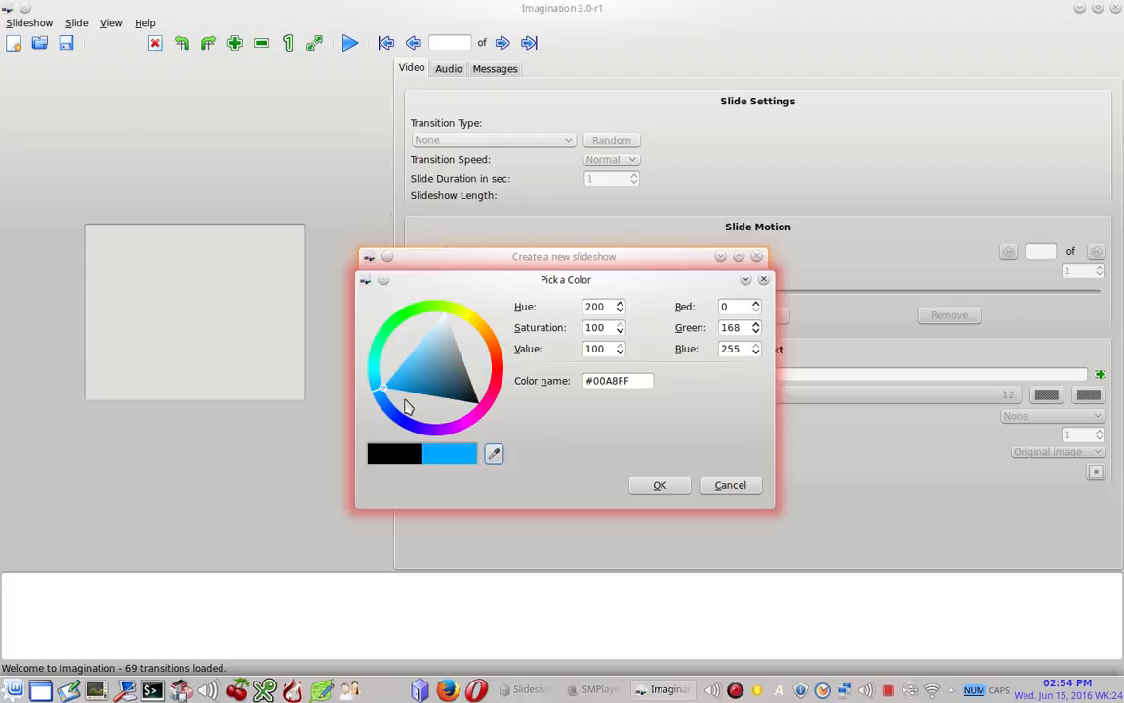
{"action": "left_click", "coordinate": [661, 487]}
{"action": "left_click", "coordinate": [486, 479]}
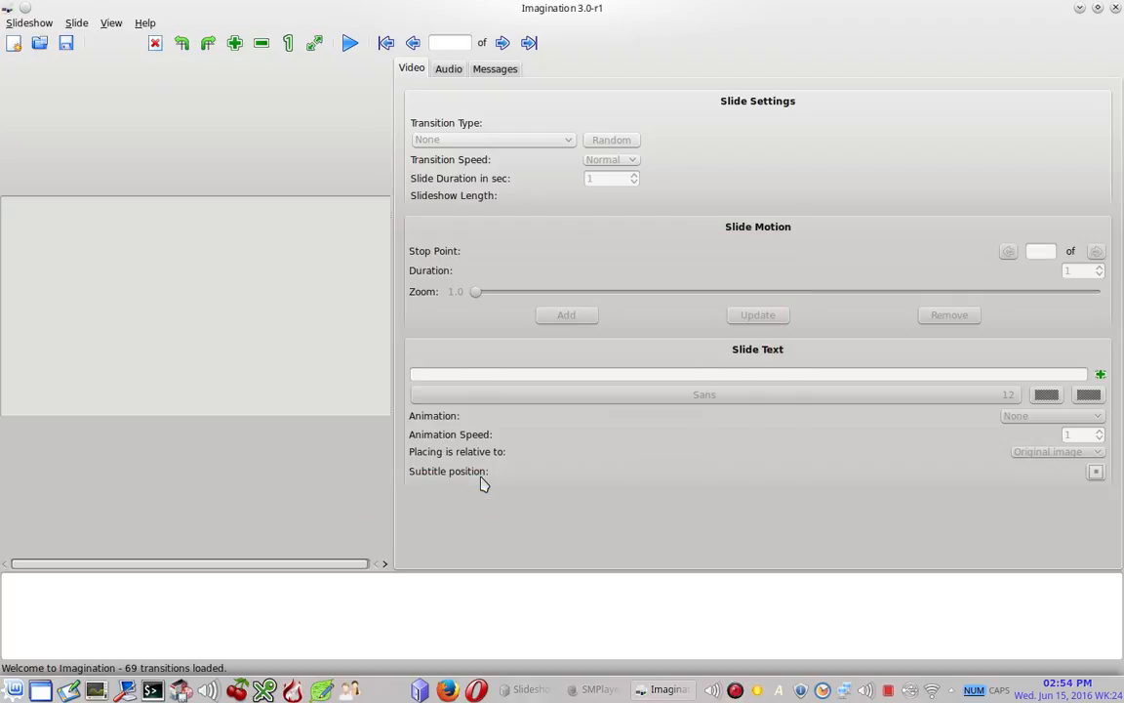
- Import all pictures from the Pictures/Slideshows/LinuxMintWallpaper folder in the home directory and select the first slide
{"action": "left_click", "coordinate": [32, 24]}
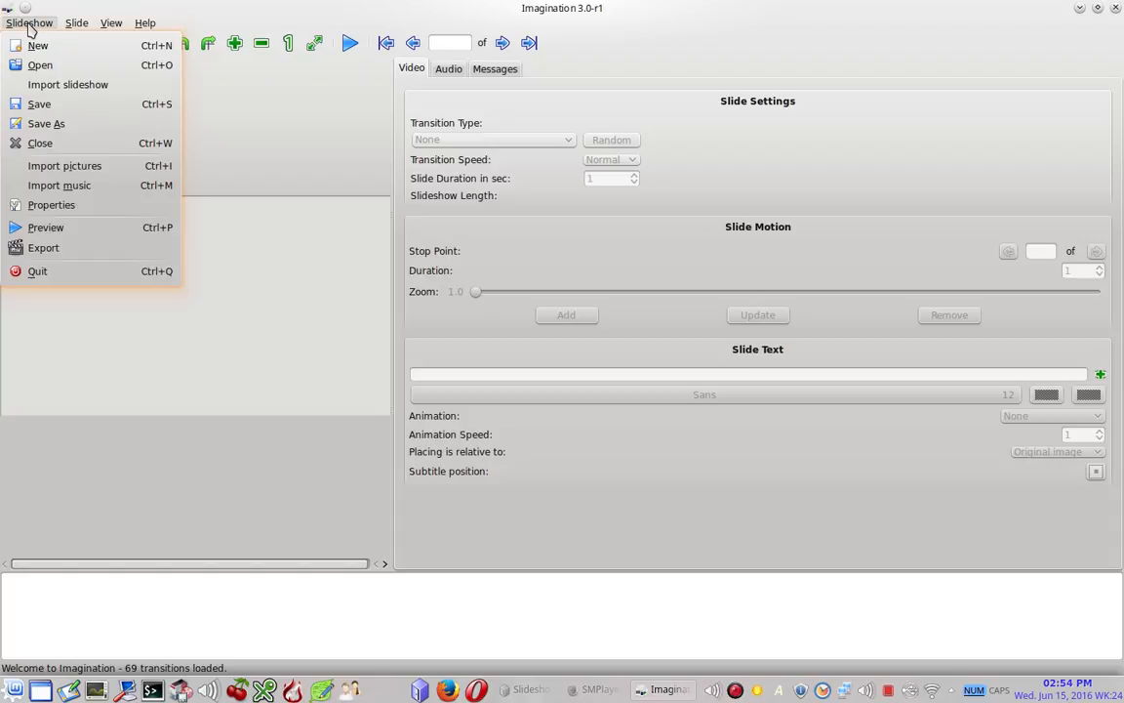
{"action": "left_click", "coordinate": [95, 168]}
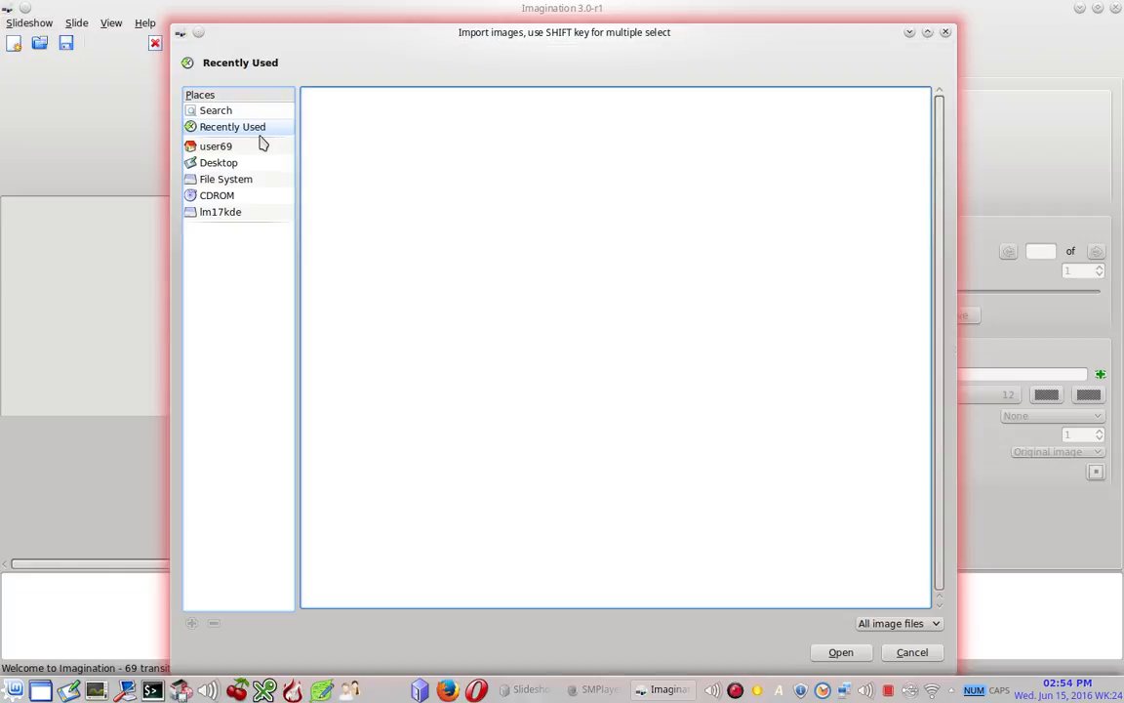
{"action": "left_click", "coordinate": [243, 149]}
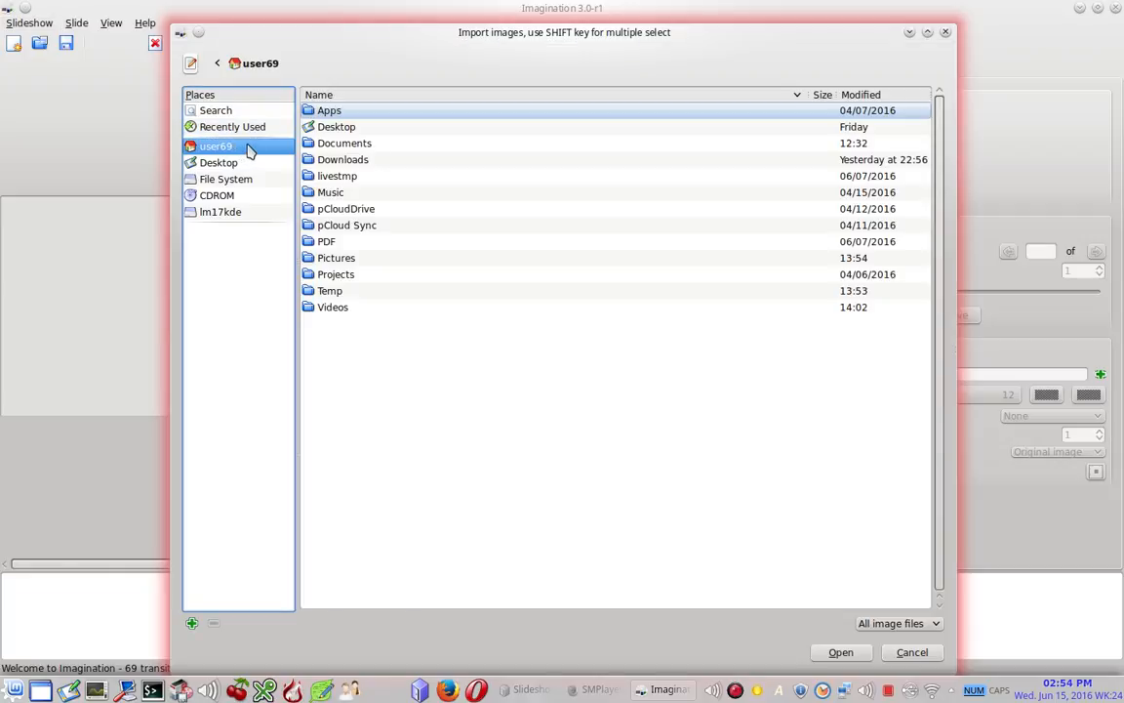
{"action": "left_click", "coordinate": [308, 261]}
{"action": "double_click", "coordinate": [308, 259]}
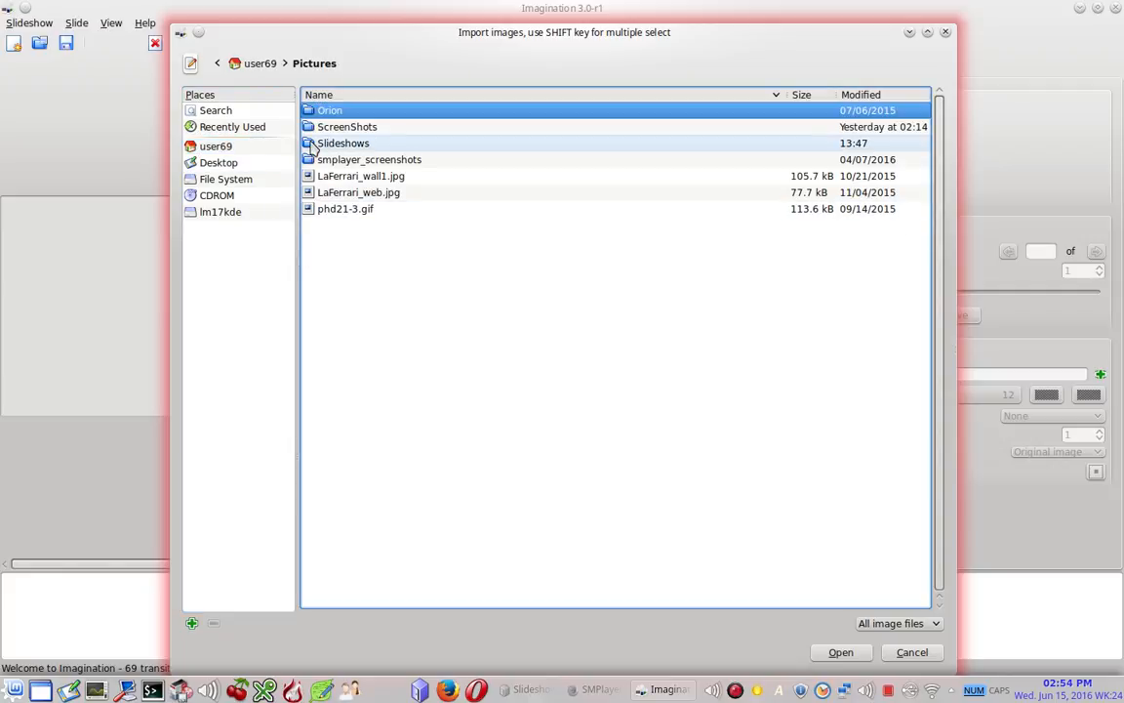
{"action": "left_click", "coordinate": [312, 145]}
{"action": "double_click", "coordinate": [311, 144]}
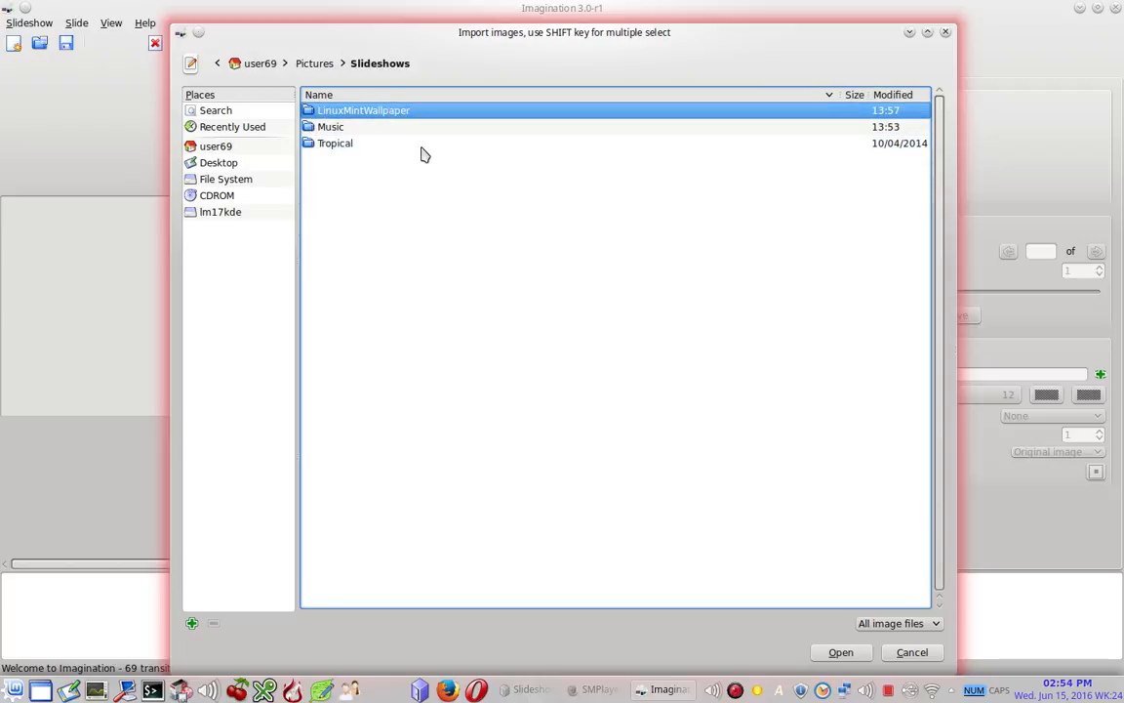
{"action": "left_click", "coordinate": [837, 654]}
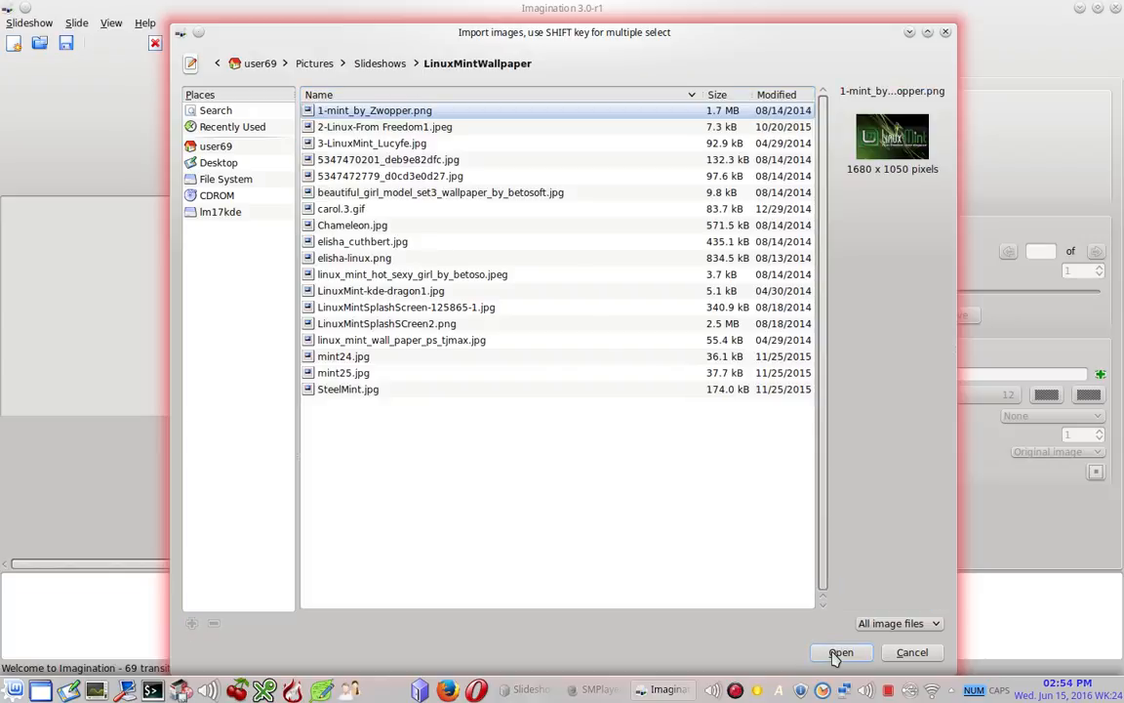
{"action": "left_click", "coordinate": [392, 115]}
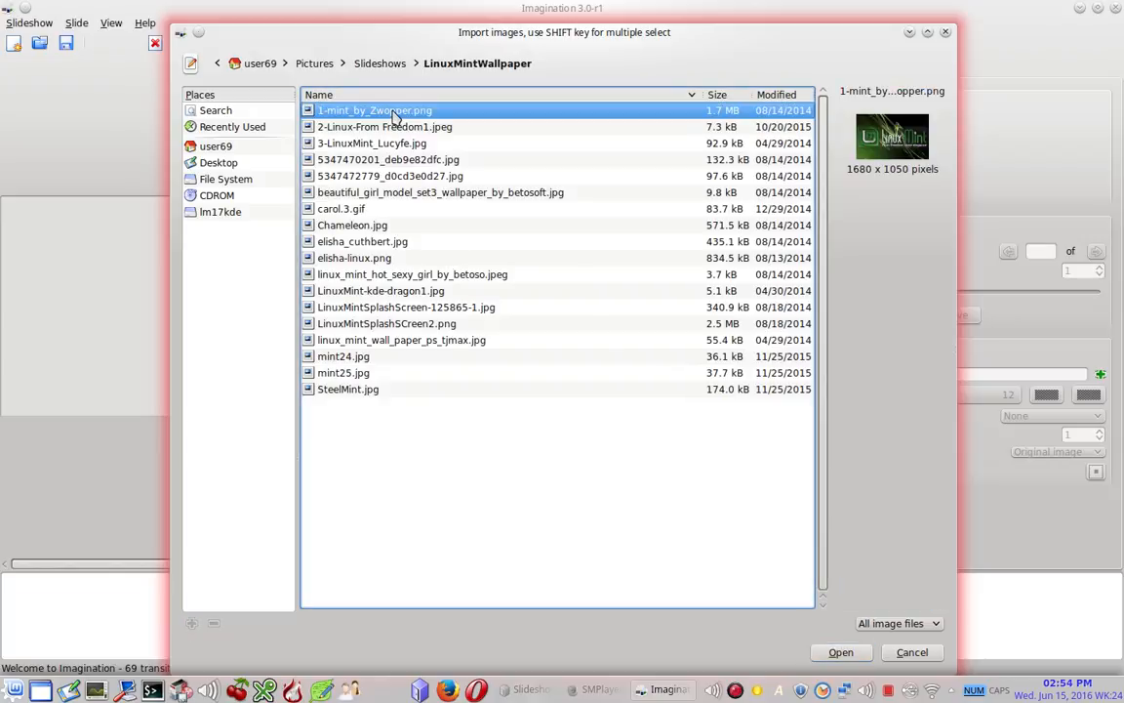
{"action": "key", "text": "ctrl+a"}
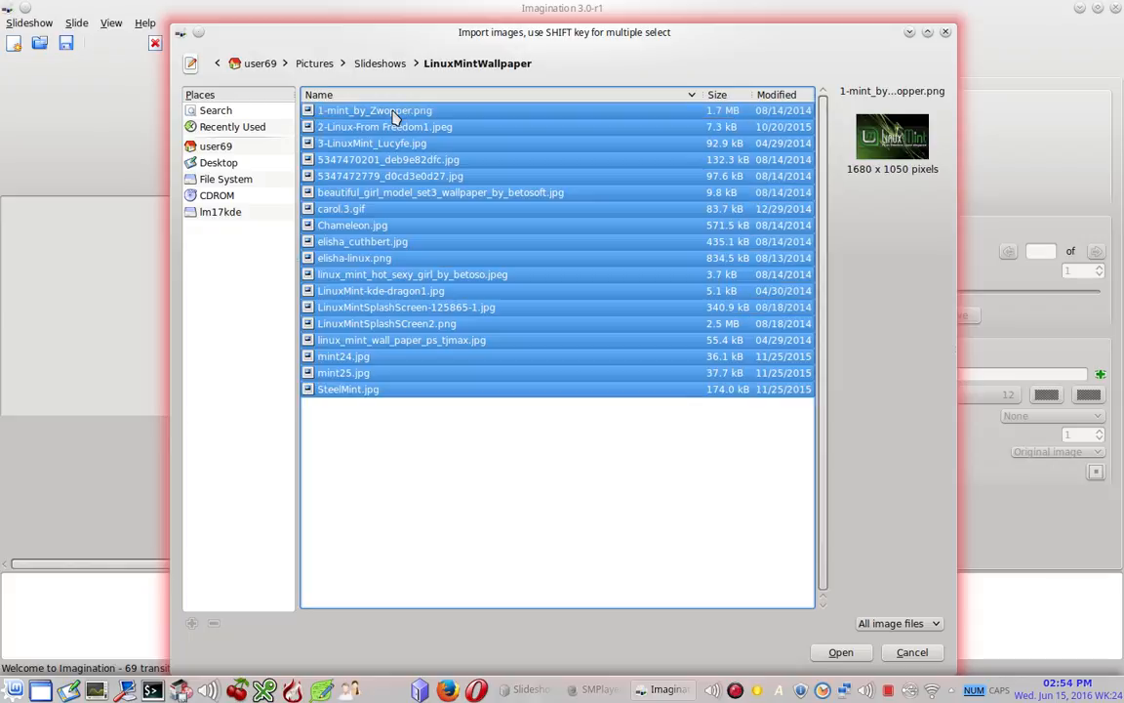
{"action": "left_click", "coordinate": [845, 653]}
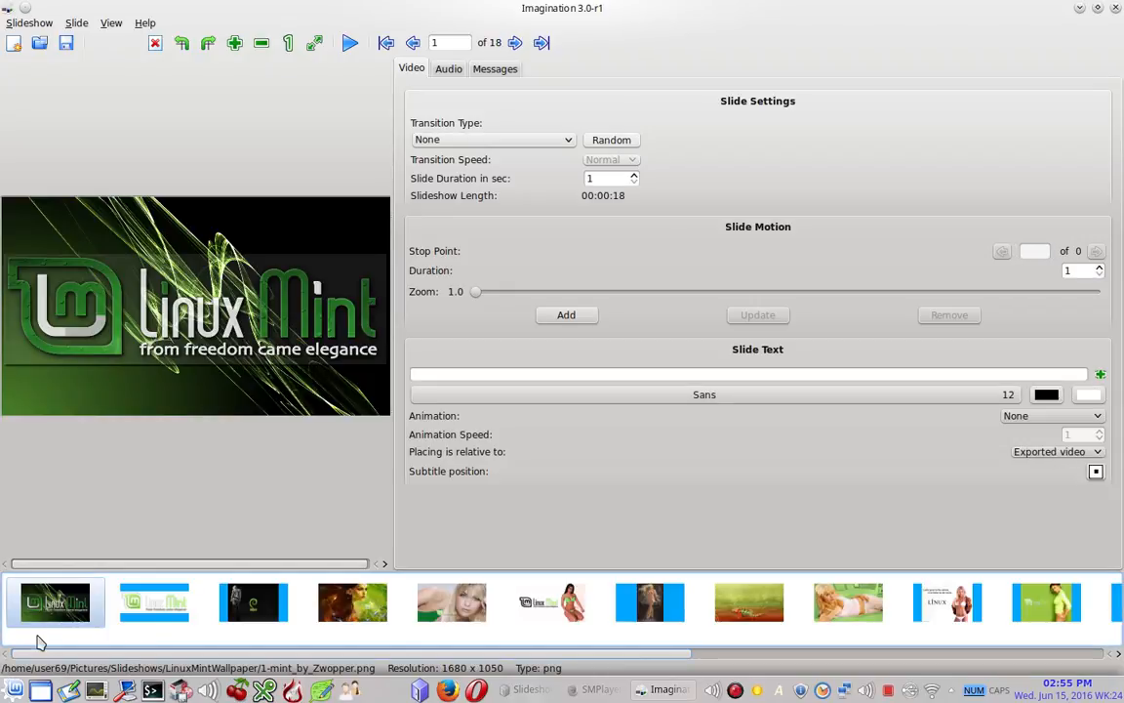
{"action": "left_click", "coordinate": [19, 624]}
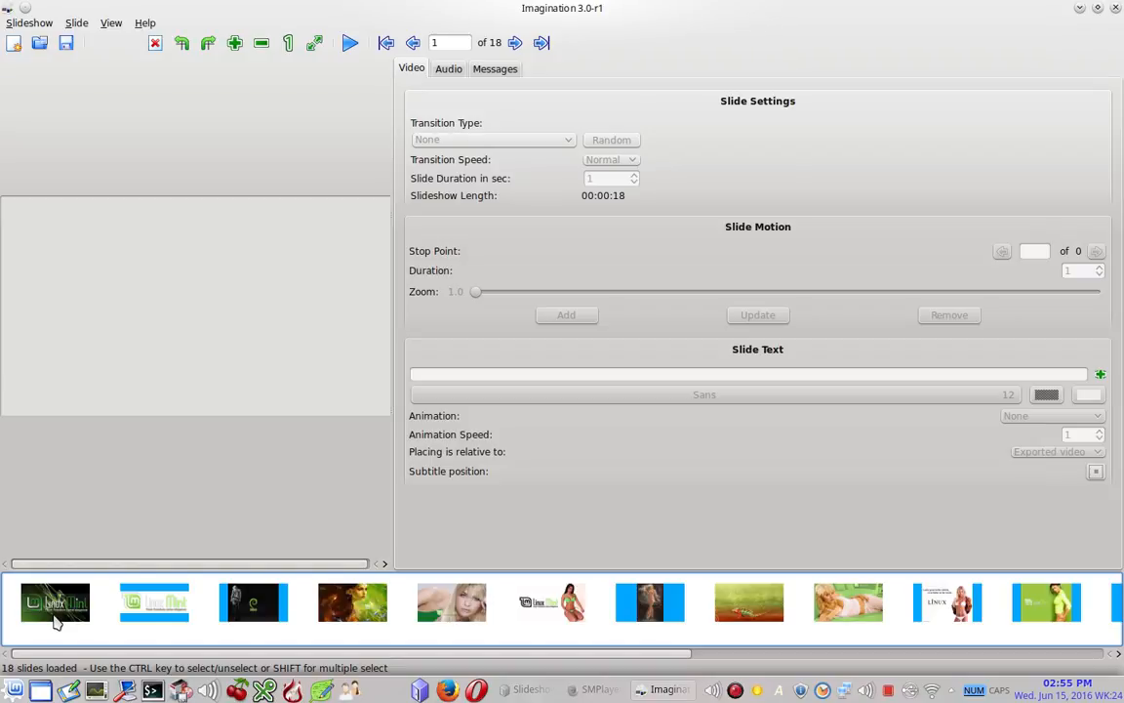
{"action": "left_click", "coordinate": [56, 602]}
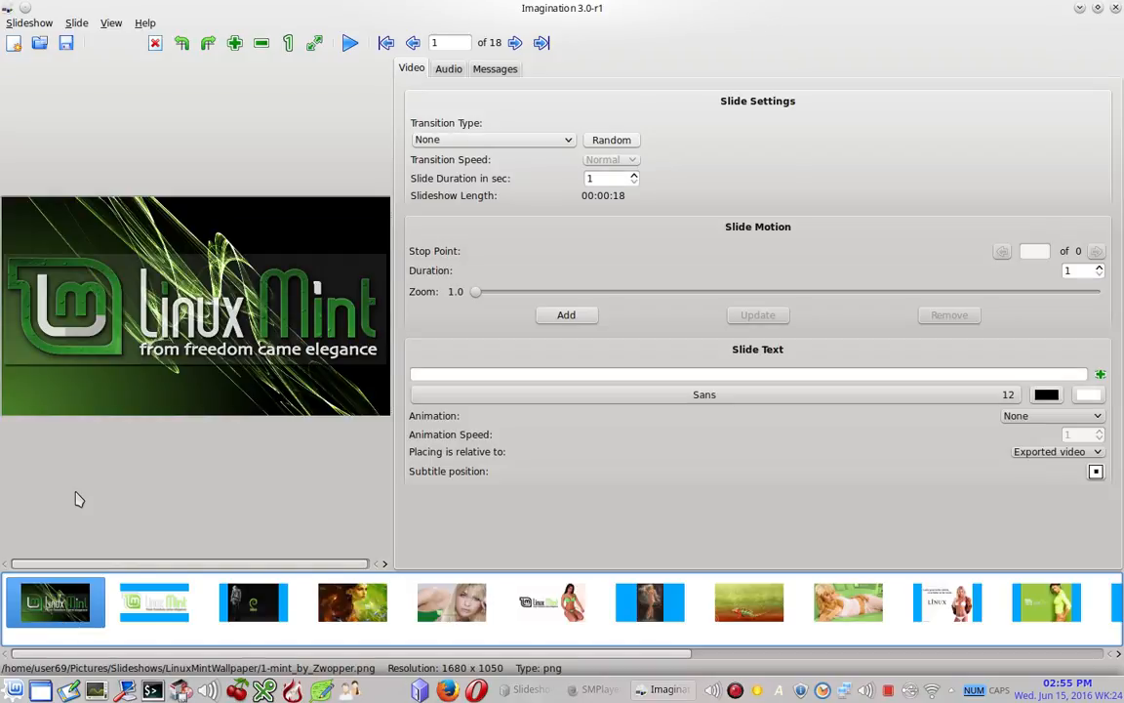
- Import the music file "Grateful Dead - Good Lovin' (Studio Version).mp3" from the Pictures/Slideshows/Music folder
{"action": "left_click", "coordinate": [44, 29]}
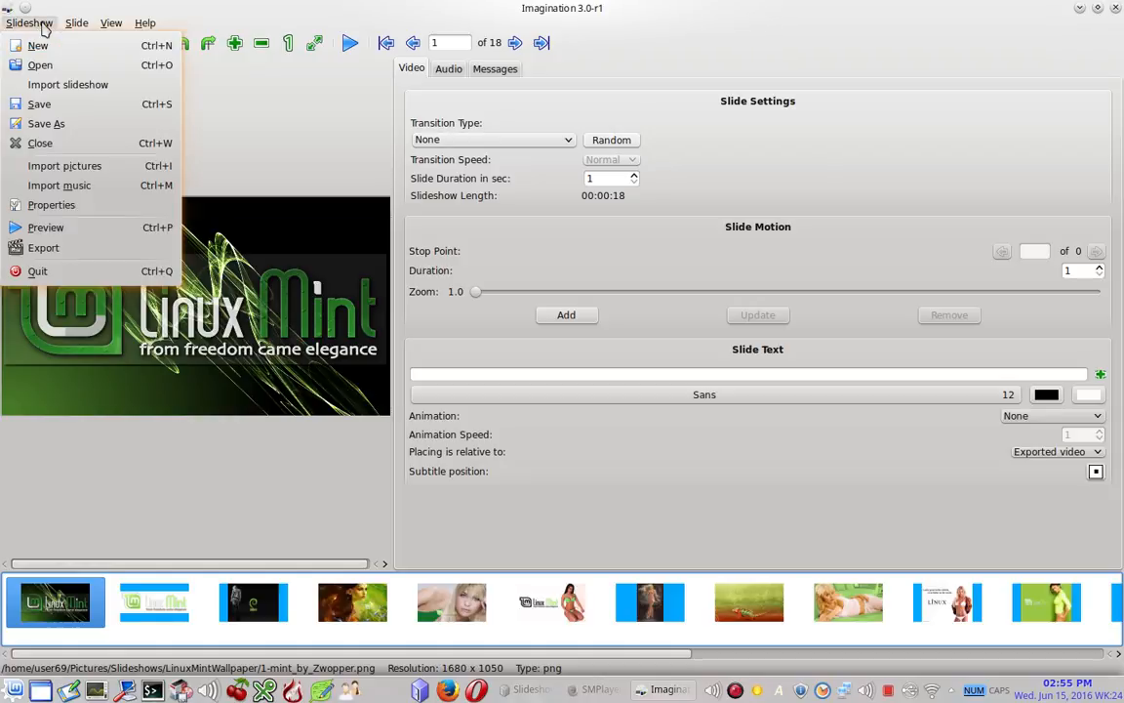
{"action": "left_click", "coordinate": [82, 185]}
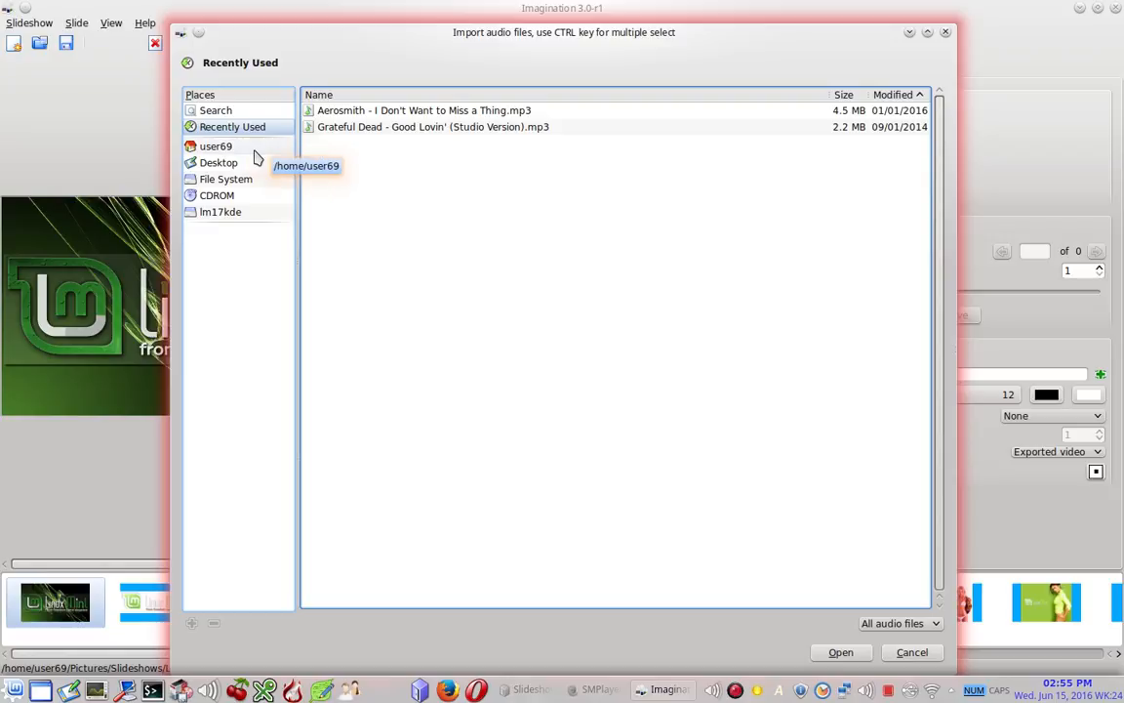
{"action": "left_click", "coordinate": [219, 147]}
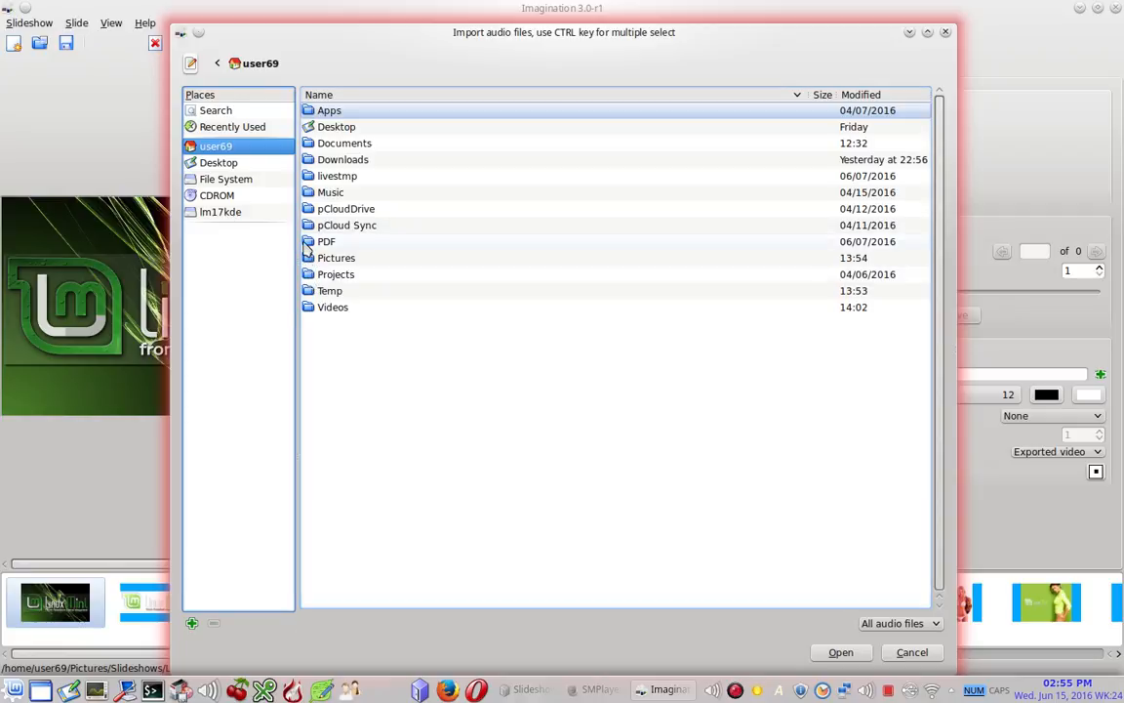
{"action": "double_click", "coordinate": [310, 258]}
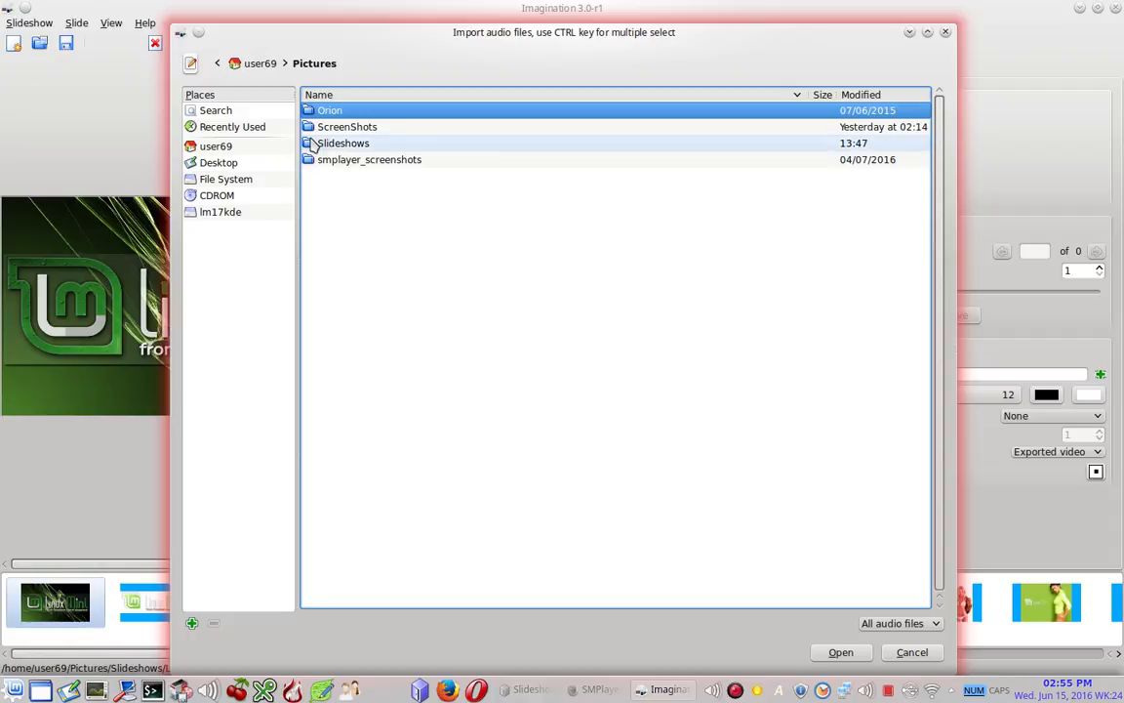
{"action": "double_click", "coordinate": [336, 143]}
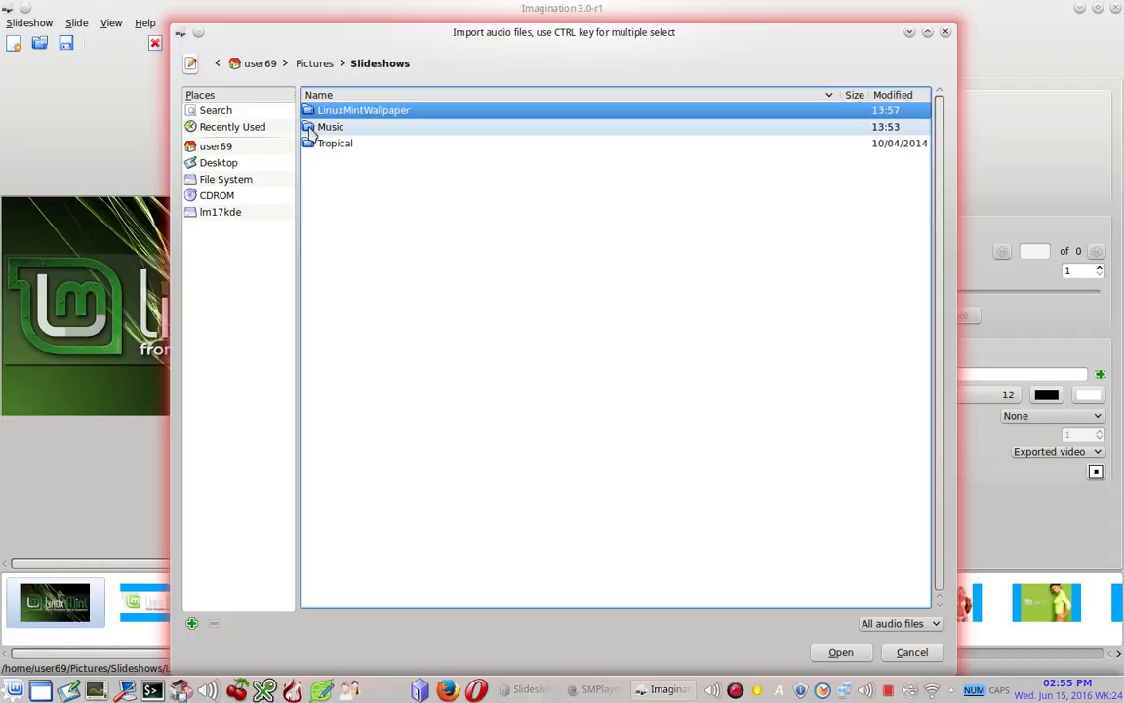
{"action": "left_click", "coordinate": [310, 132]}
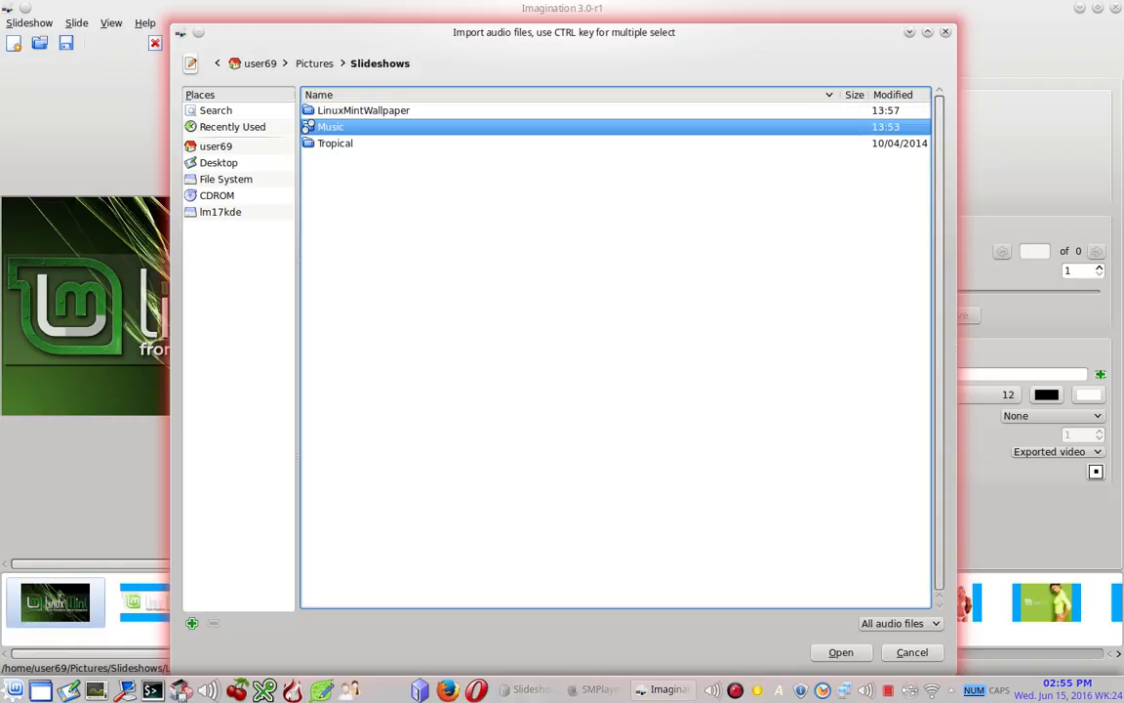
{"action": "double_click", "coordinate": [310, 133]}
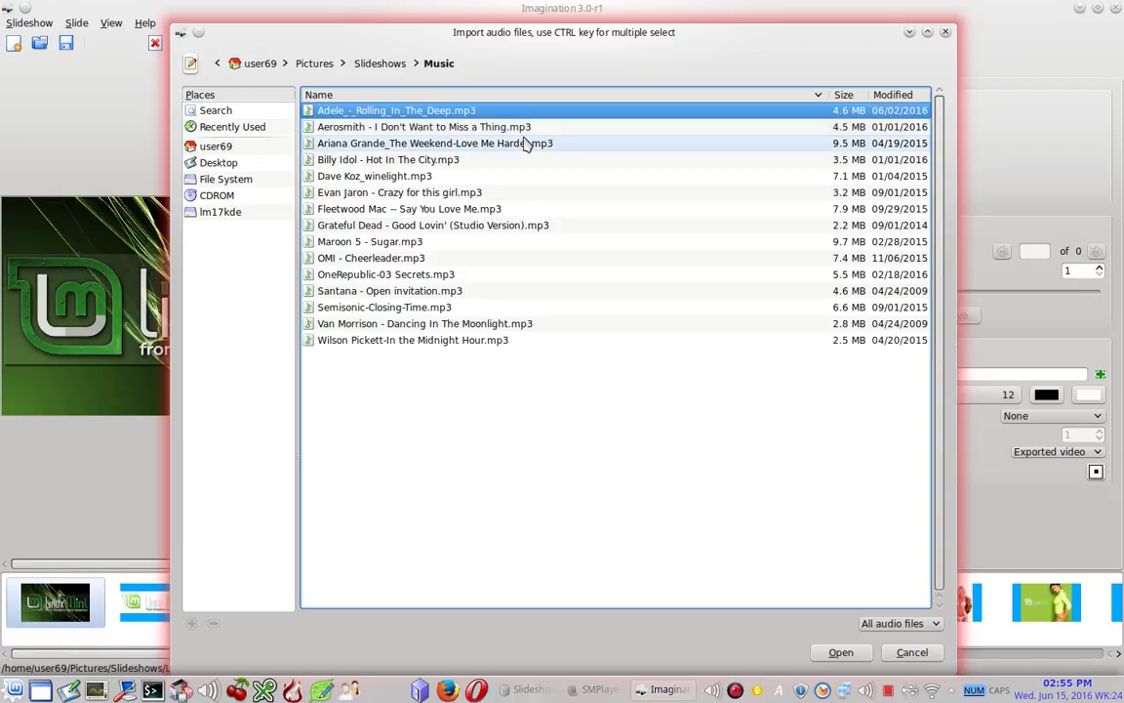
{"action": "left_click", "coordinate": [310, 227]}
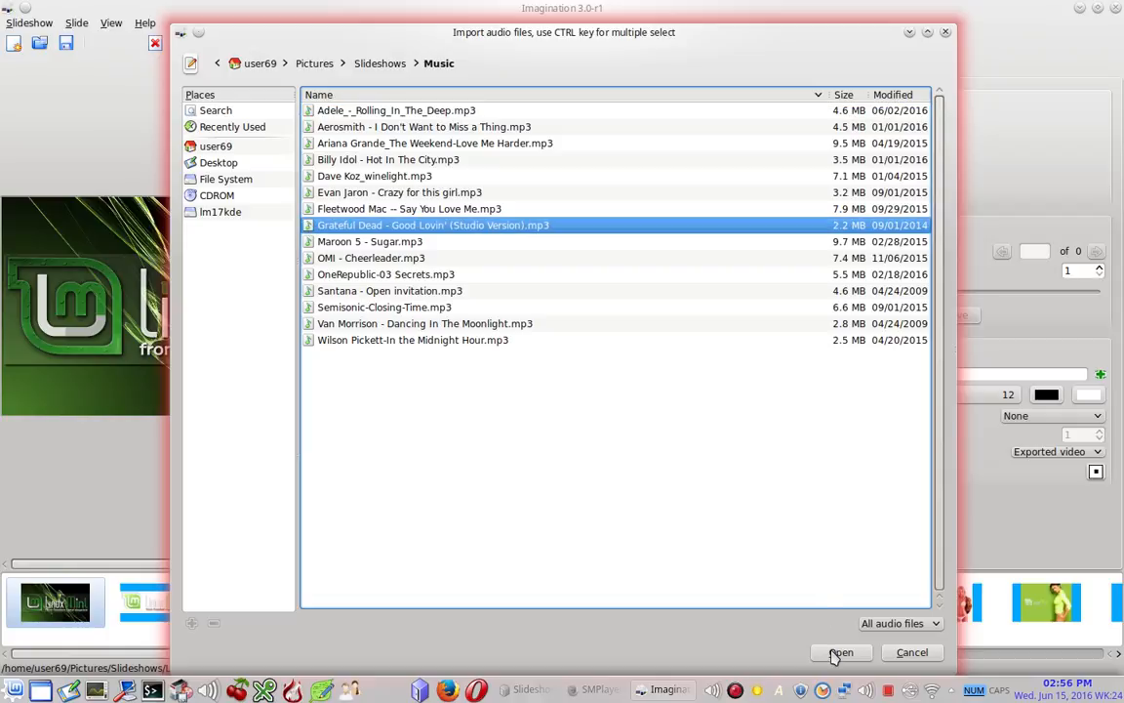
{"action": "left_click", "coordinate": [839, 652]}
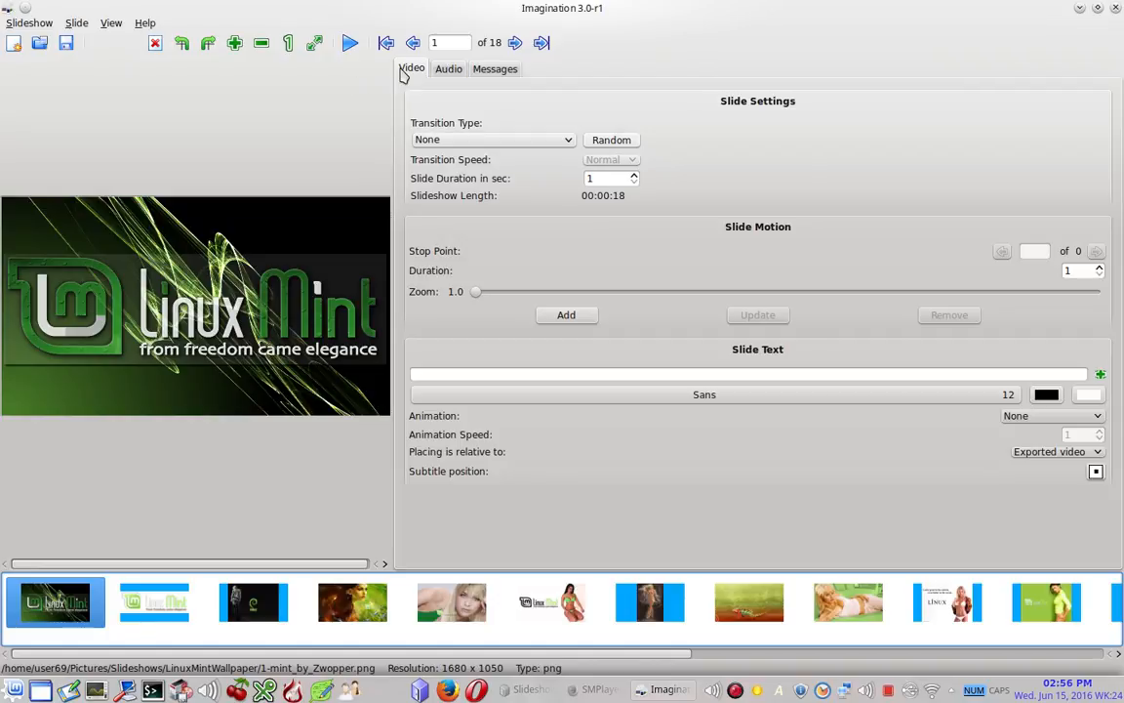
- Check the background music list and move the chameleon slide one position earlier in the slide order
{"action": "left_click", "coordinate": [448, 70]}
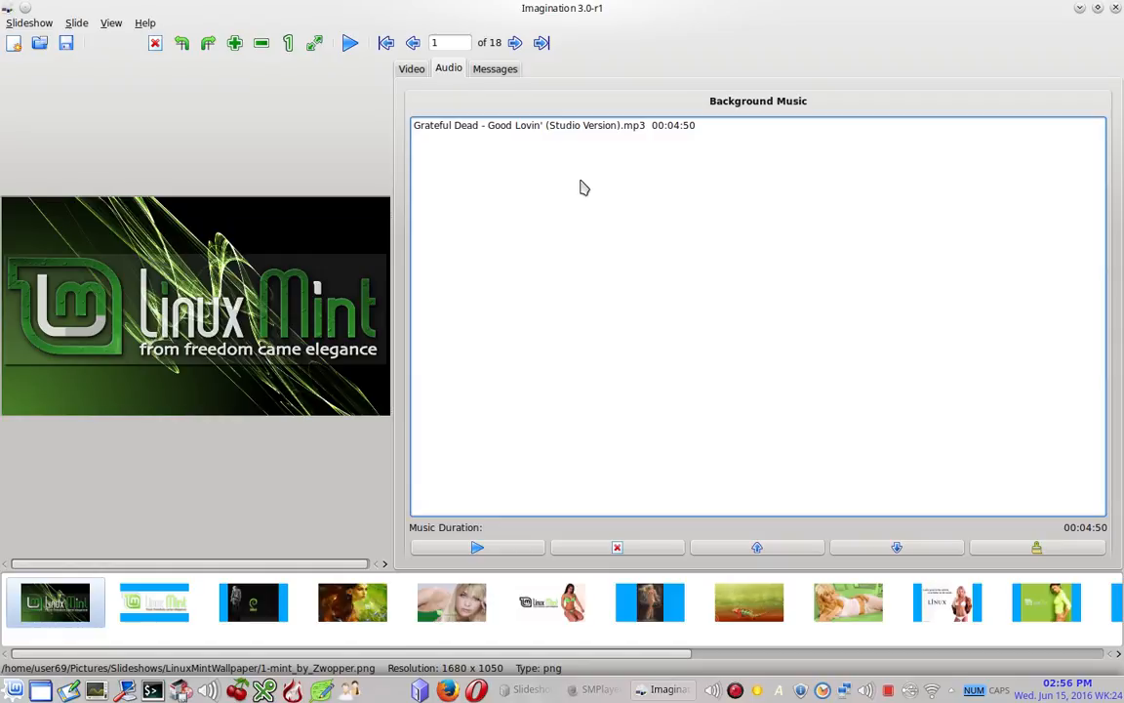
{"action": "left_click", "coordinate": [412, 70]}
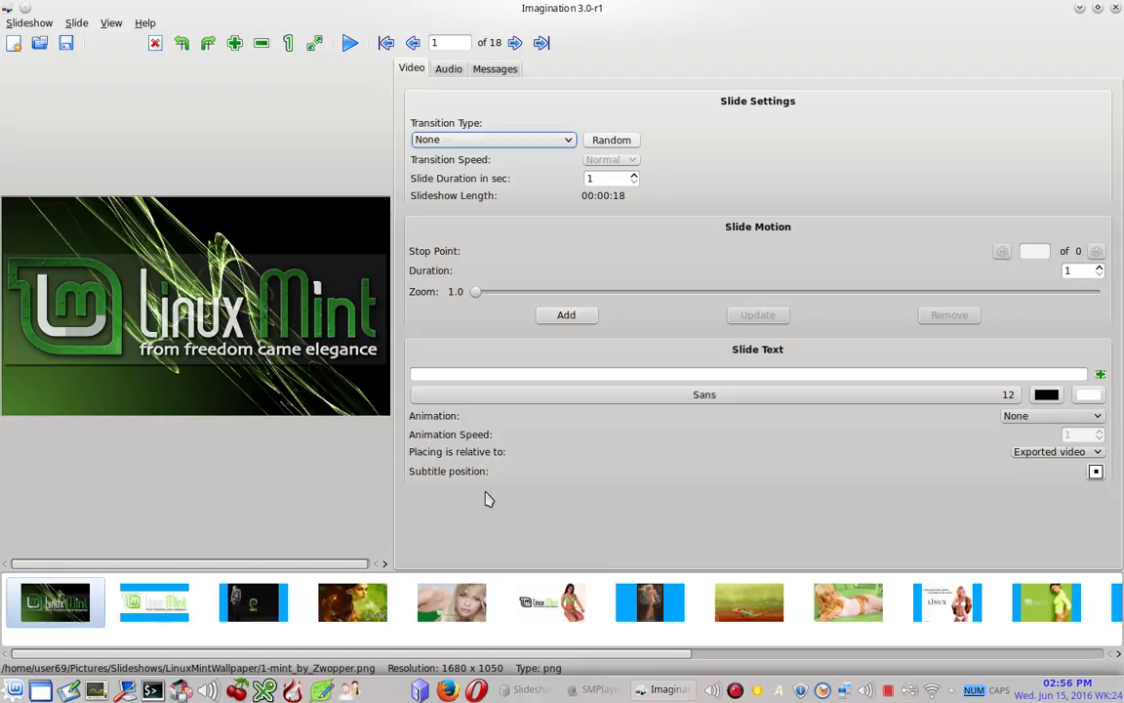
{"action": "left_click", "coordinate": [749, 608]}
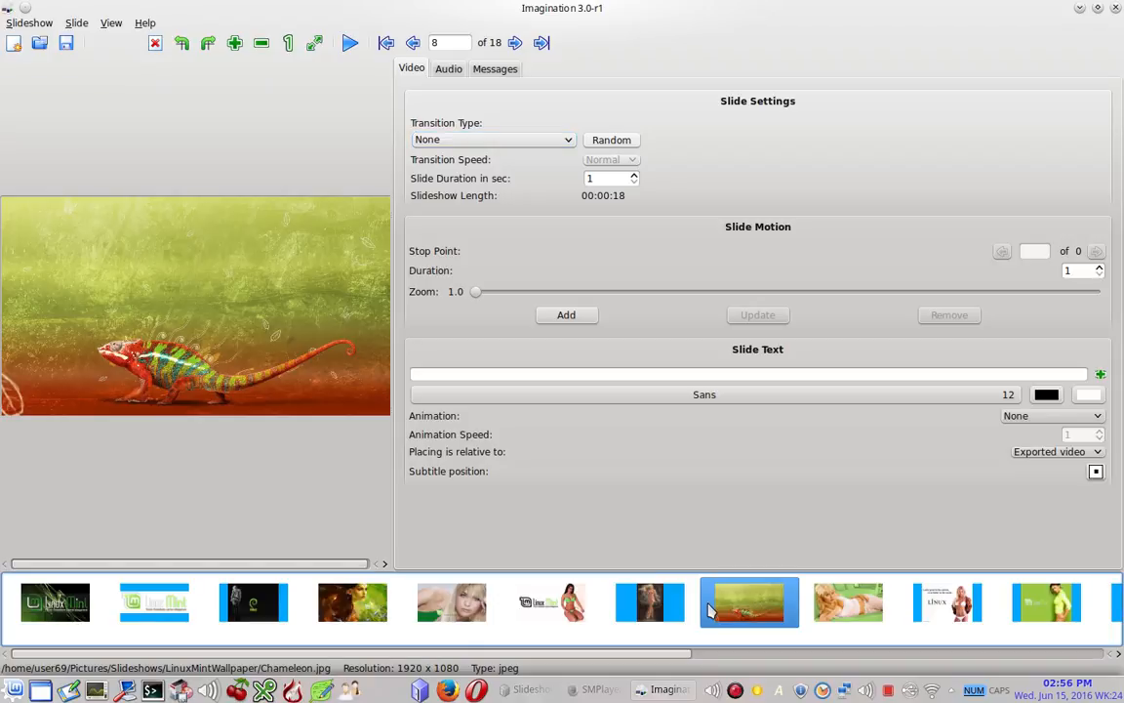
{"action": "left_click_drag", "start_coordinate": [671, 603], "coordinate": [648, 609]}
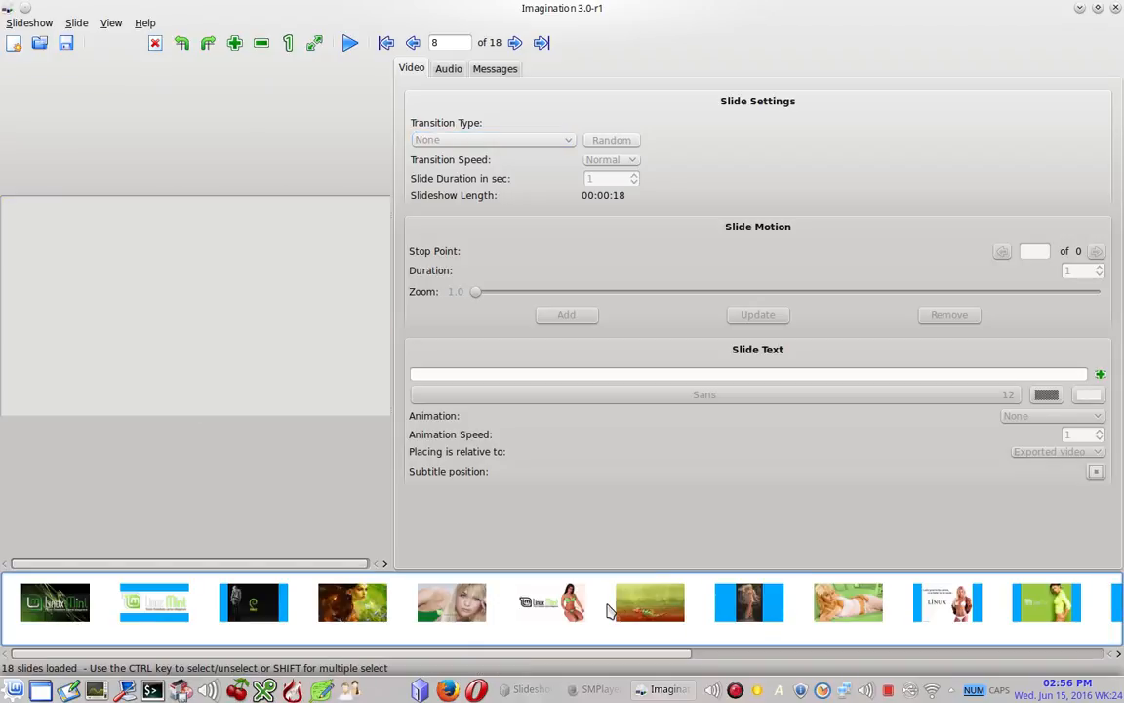
- Start an empty slide following the first Linux Mint slide and give it a radial gradient background
{"action": "left_click", "coordinate": [43, 611]}
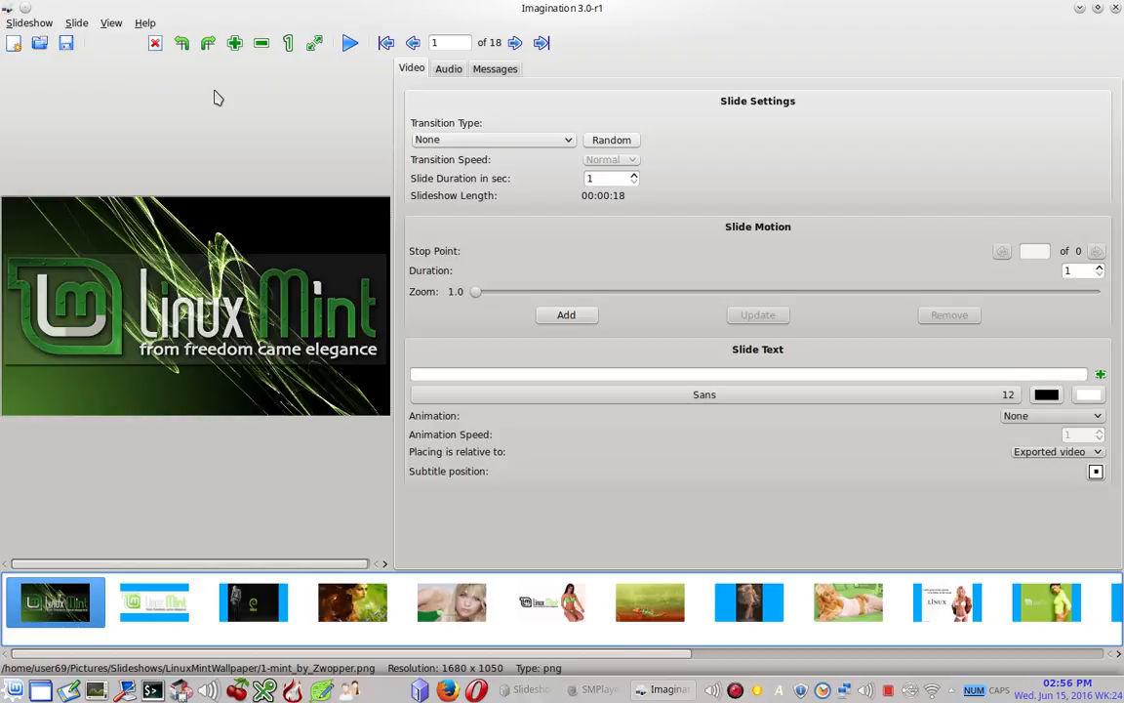
{"action": "left_click", "coordinate": [77, 23]}
{"action": "left_click", "coordinate": [76, 23]}
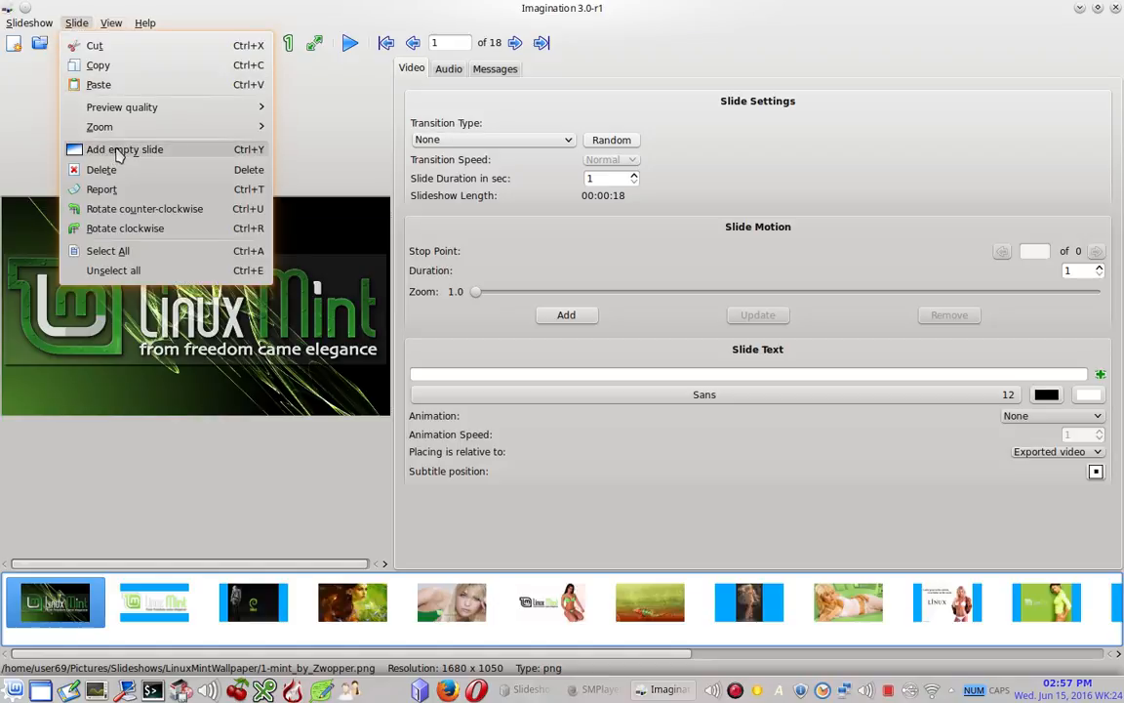
{"action": "left_click", "coordinate": [118, 154]}
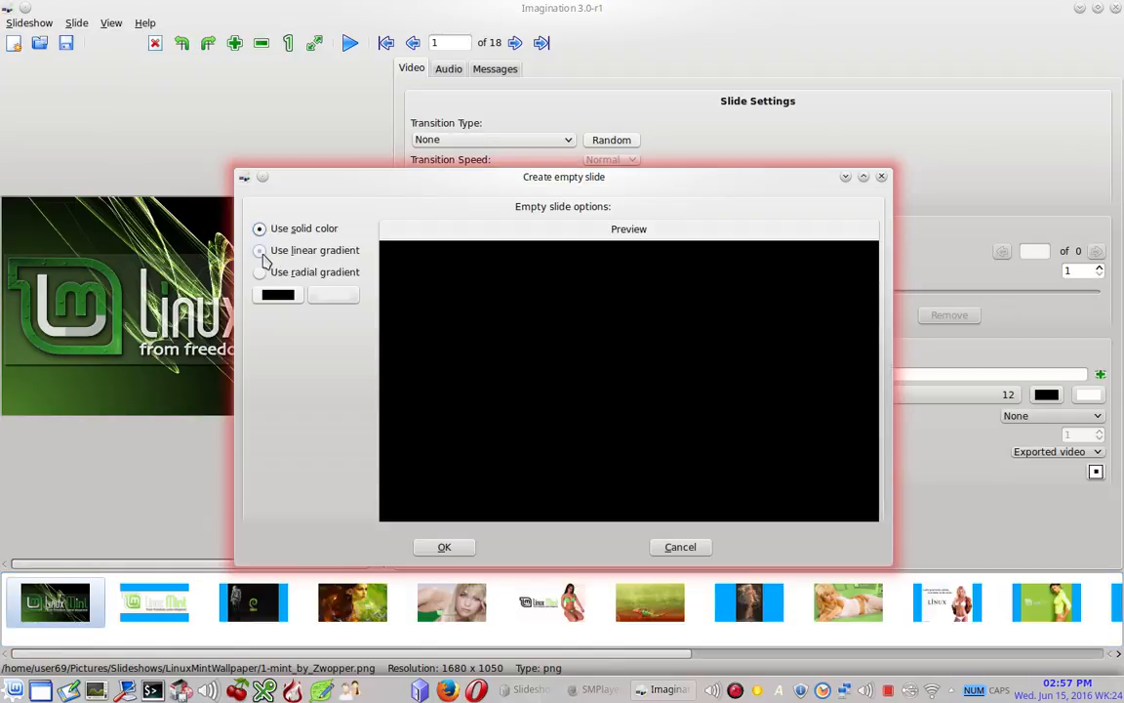
{"action": "left_click", "coordinate": [261, 252]}
{"action": "left_click", "coordinate": [261, 273]}
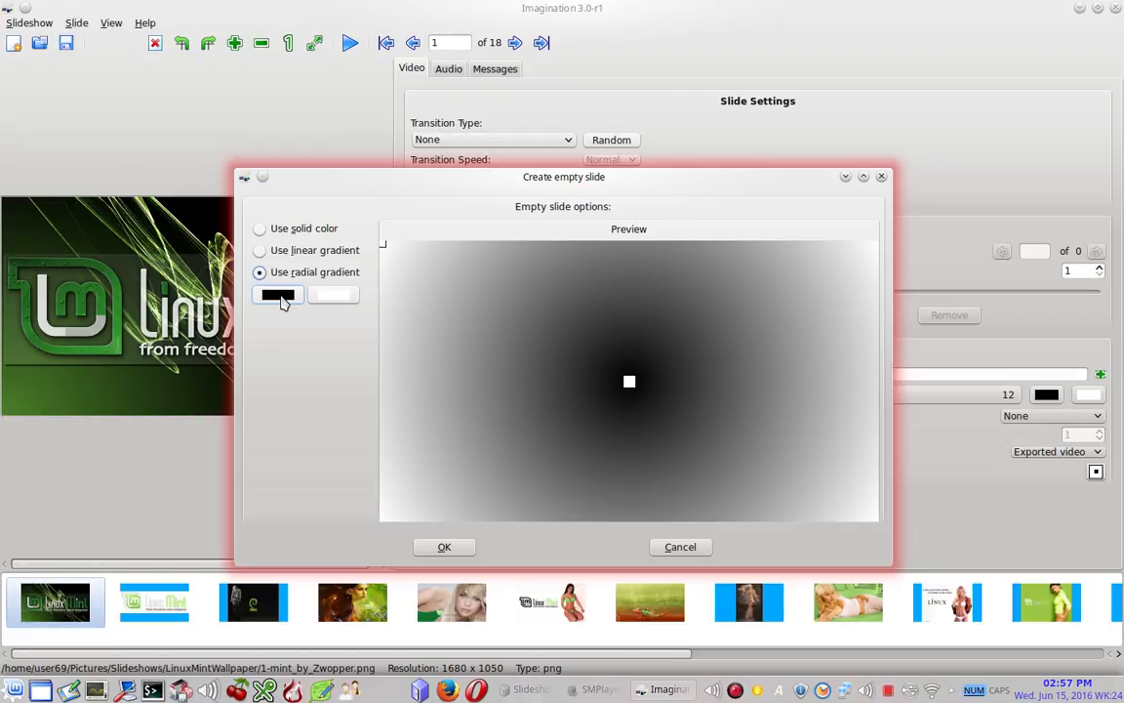
- Set the radial gradient's center color to red #FF1500, keep the white outer color and create the slide
{"action": "left_click", "coordinate": [279, 296]}
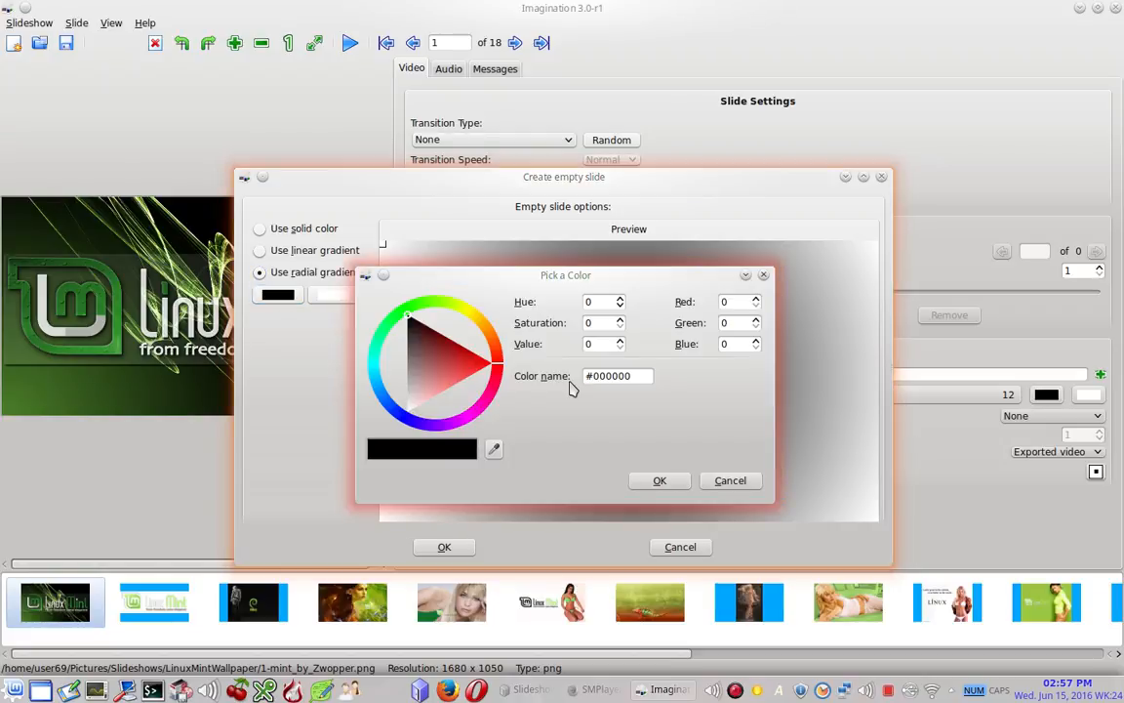
{"action": "left_click", "coordinate": [495, 348]}
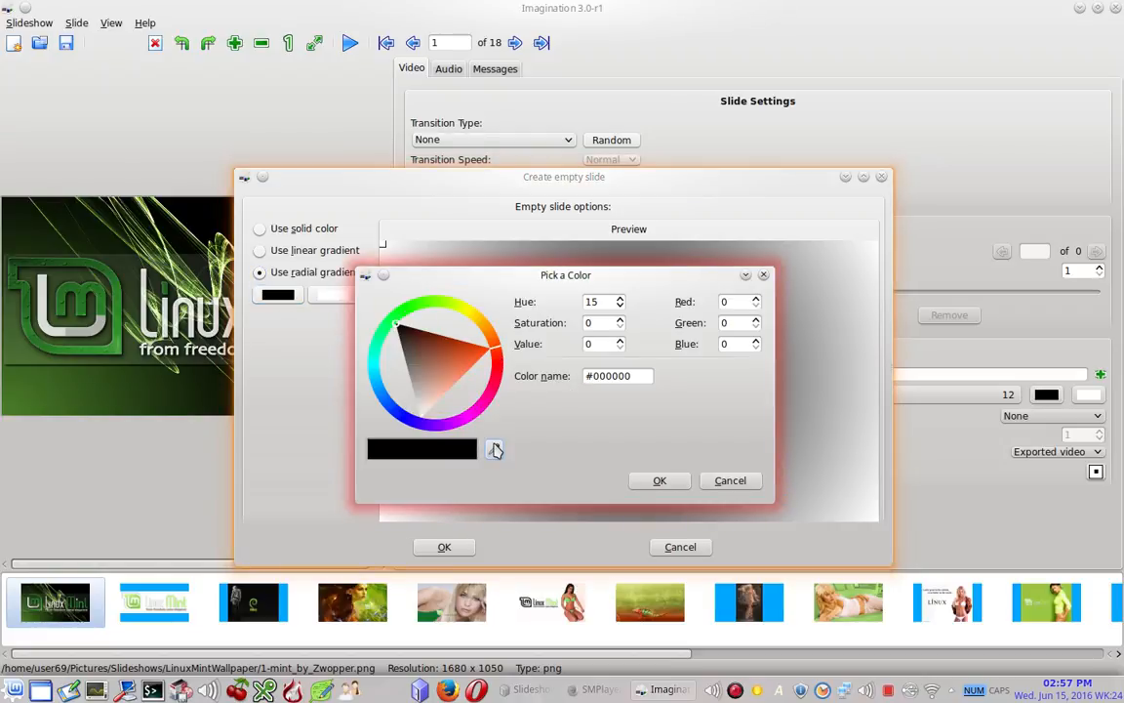
{"action": "left_click", "coordinate": [495, 357]}
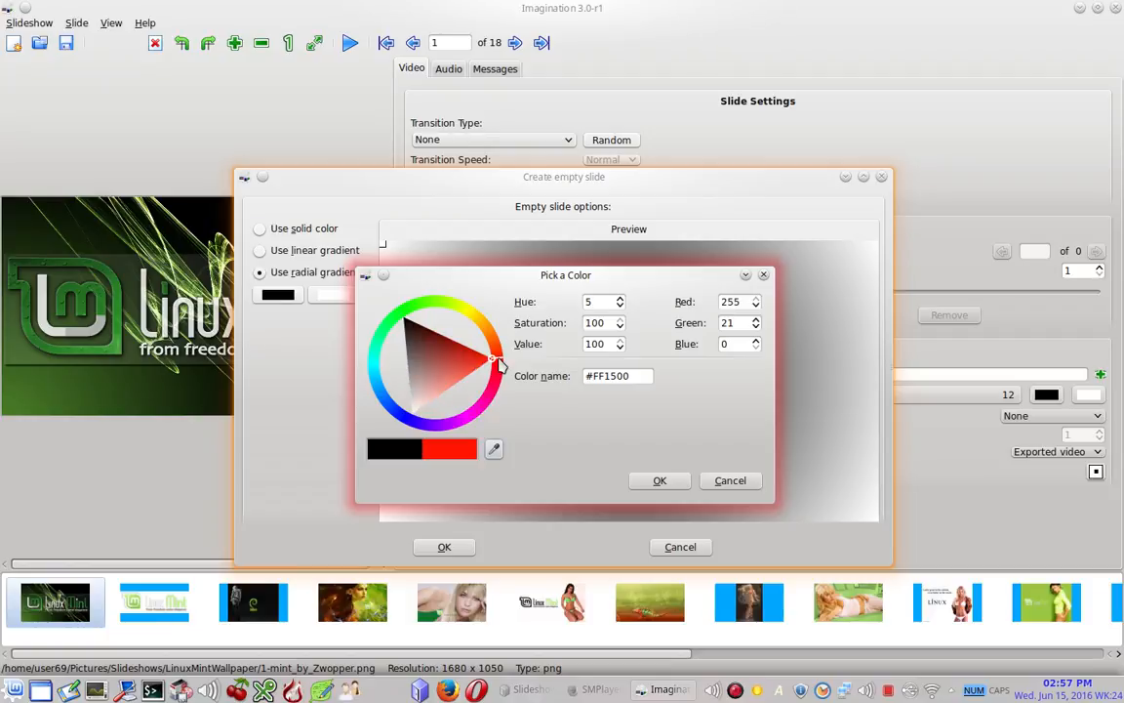
{"action": "left_click", "coordinate": [673, 486]}
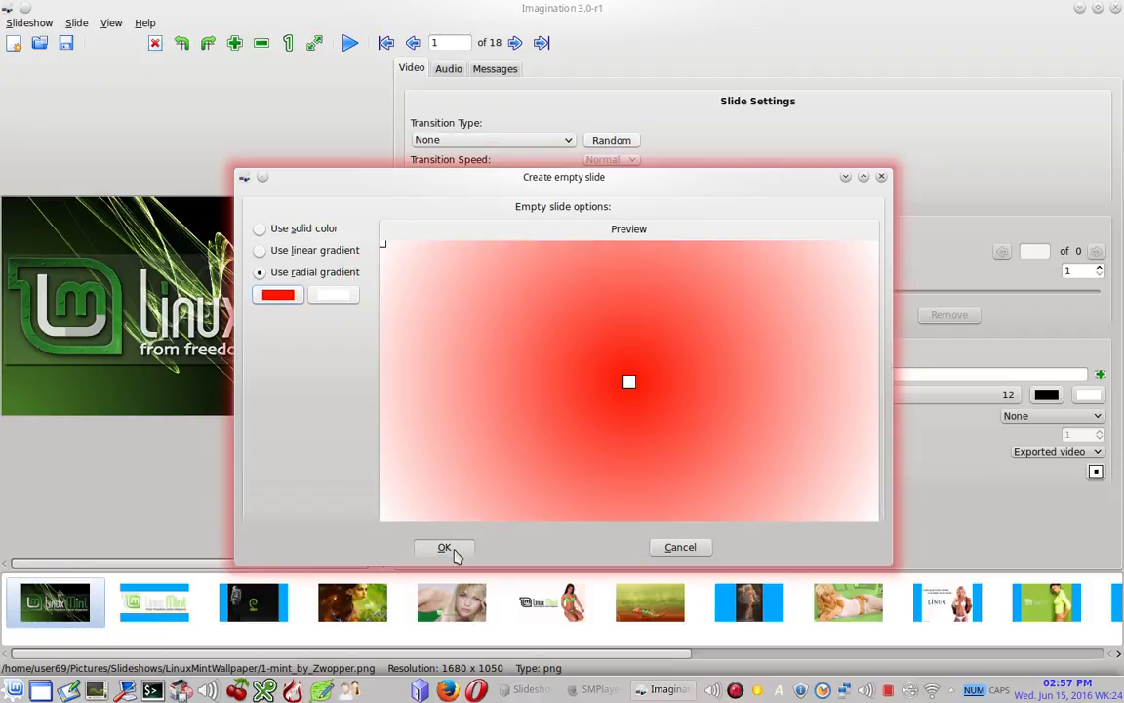
{"action": "left_click", "coordinate": [446, 547]}
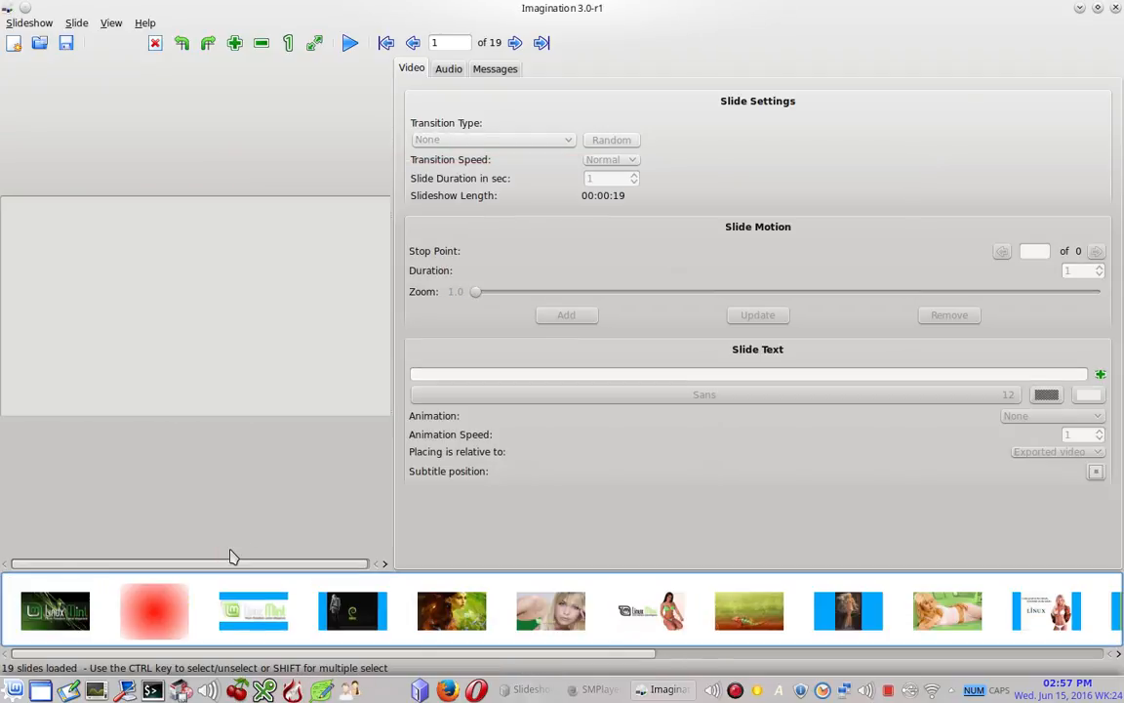
- Move the red gradient slide to the very start of the slideshow and select it
{"action": "left_click", "coordinate": [161, 615]}
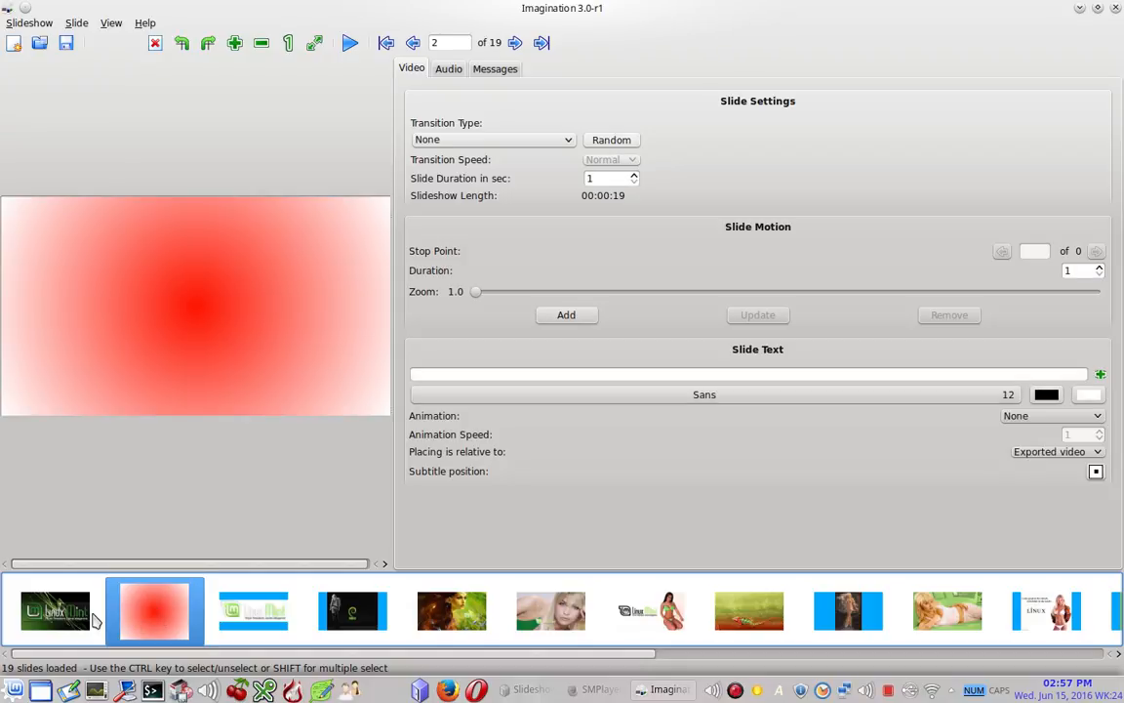
{"action": "left_click_drag", "start_coordinate": [19, 612], "coordinate": [19, 607]}
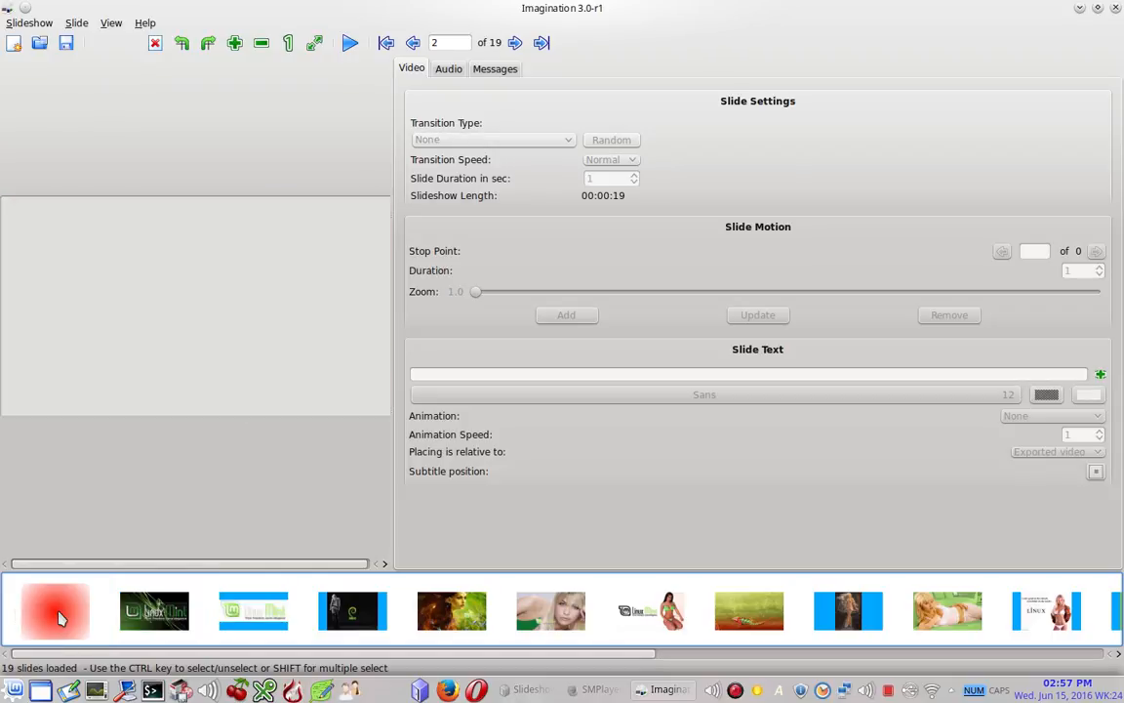
{"action": "left_click", "coordinate": [58, 617]}
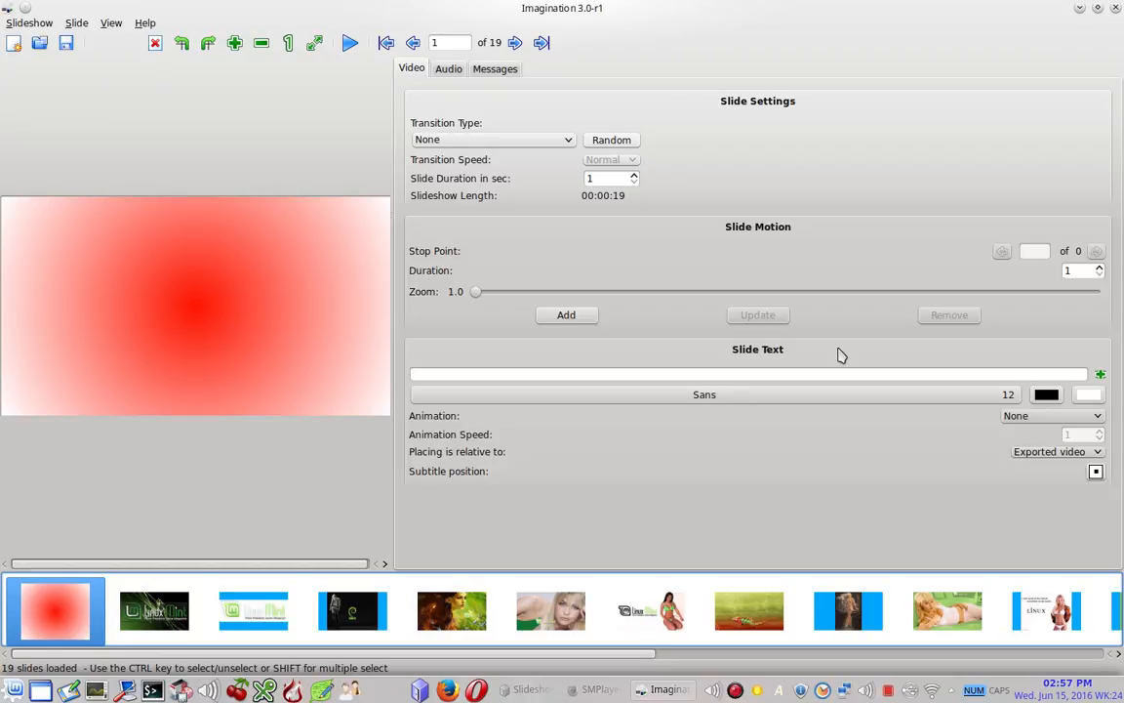
- Add the text "Slideshow example 06-15-2016" to the red gradient slide
{"action": "left_click", "coordinate": [466, 373]}
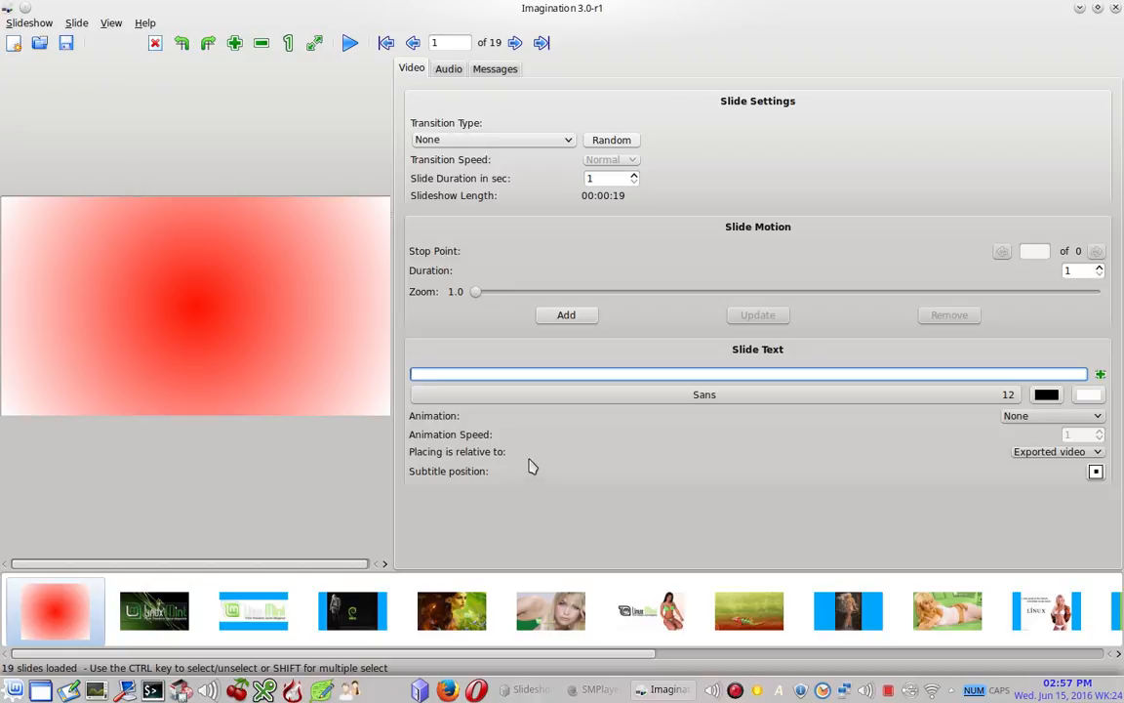
{"action": "type", "text": "Slideshow example"}
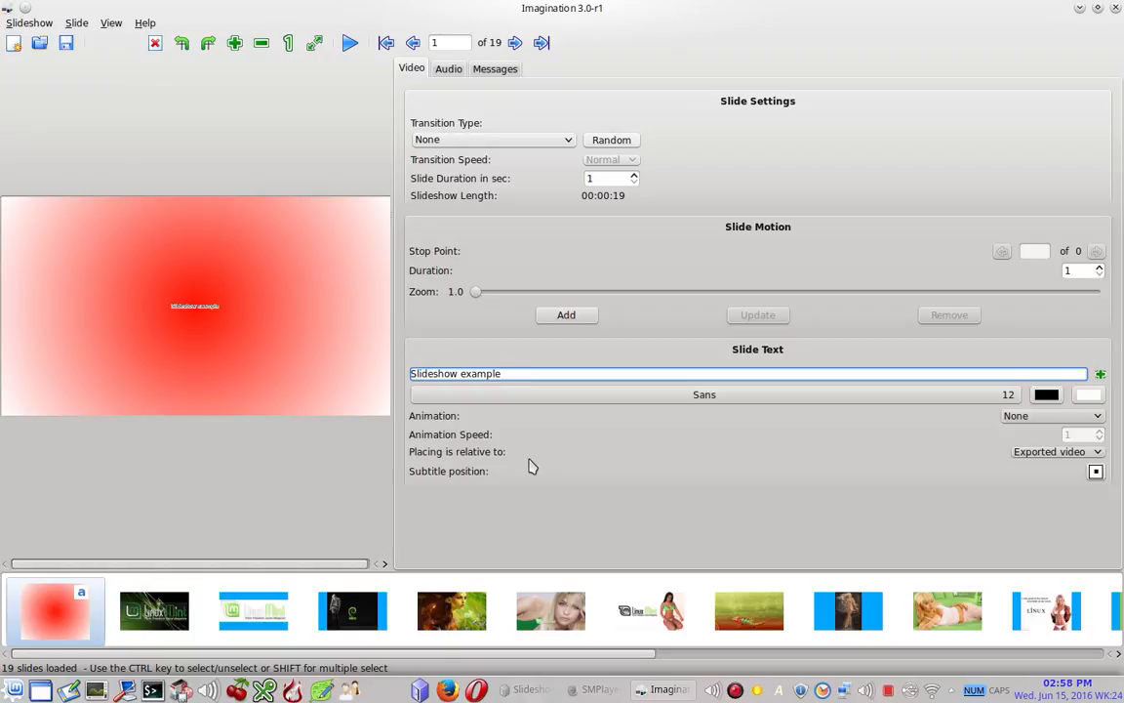
{"action": "type", "text": " 06-15-2016"}
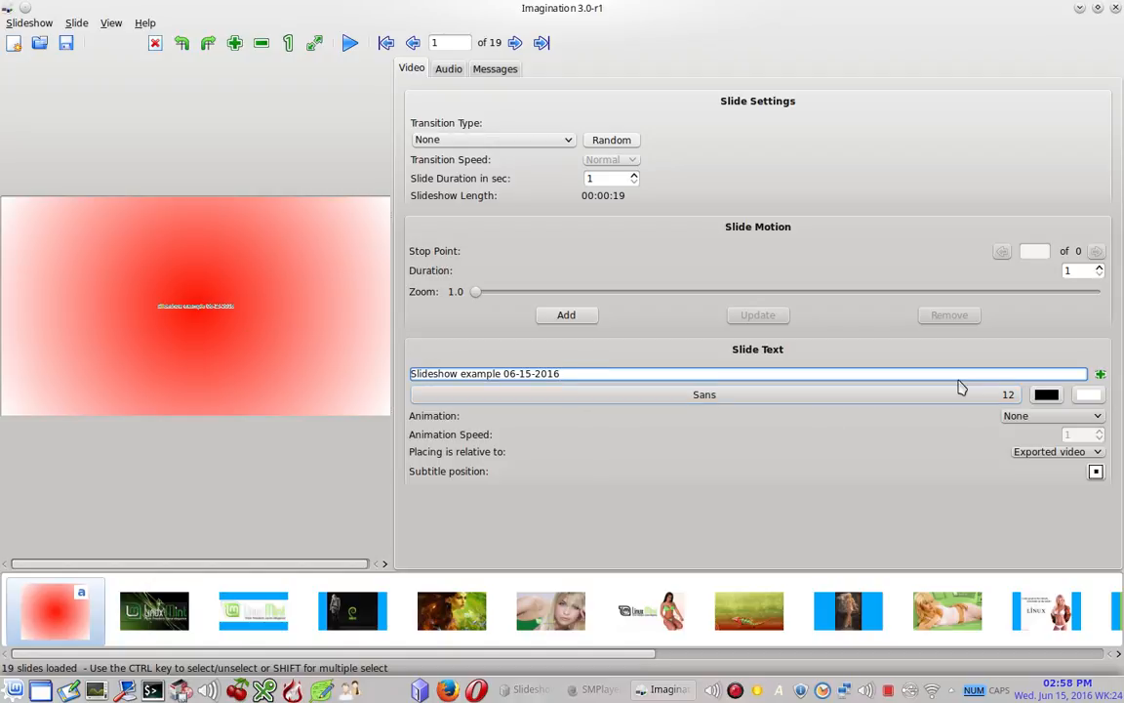
- Set the slide text's font size to 20
{"action": "left_click", "coordinate": [878, 388]}
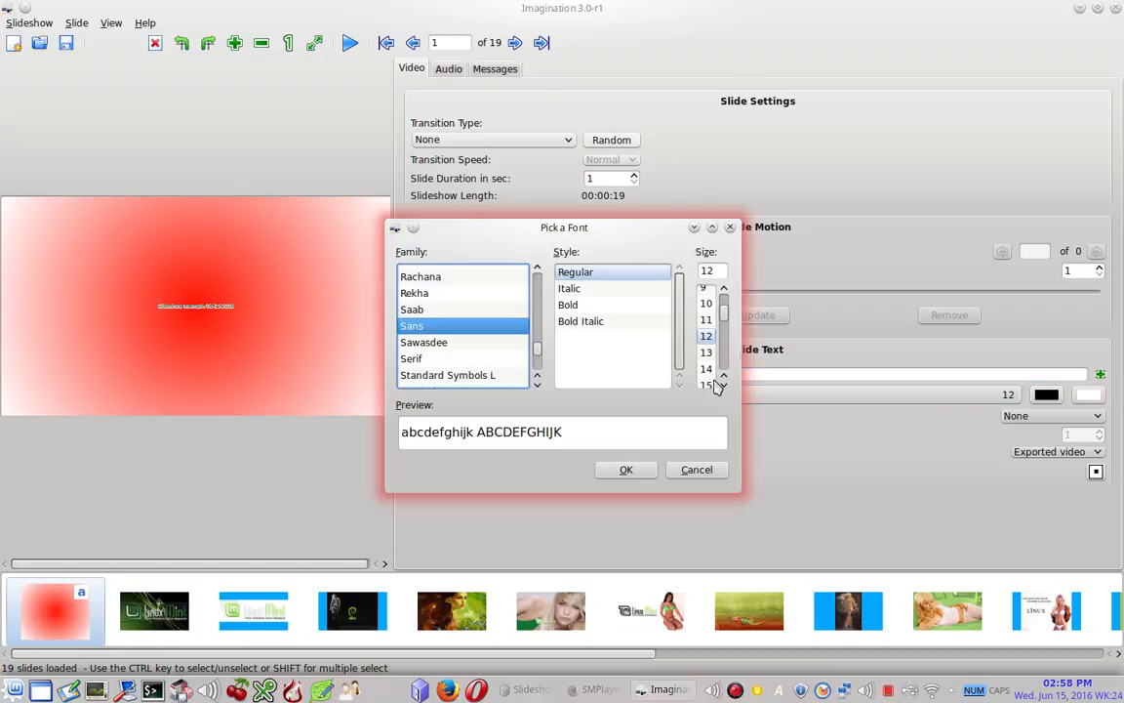
{"action": "scroll", "coordinate": [707, 366], "scroll_direction": "down", "scroll_amount": 3}
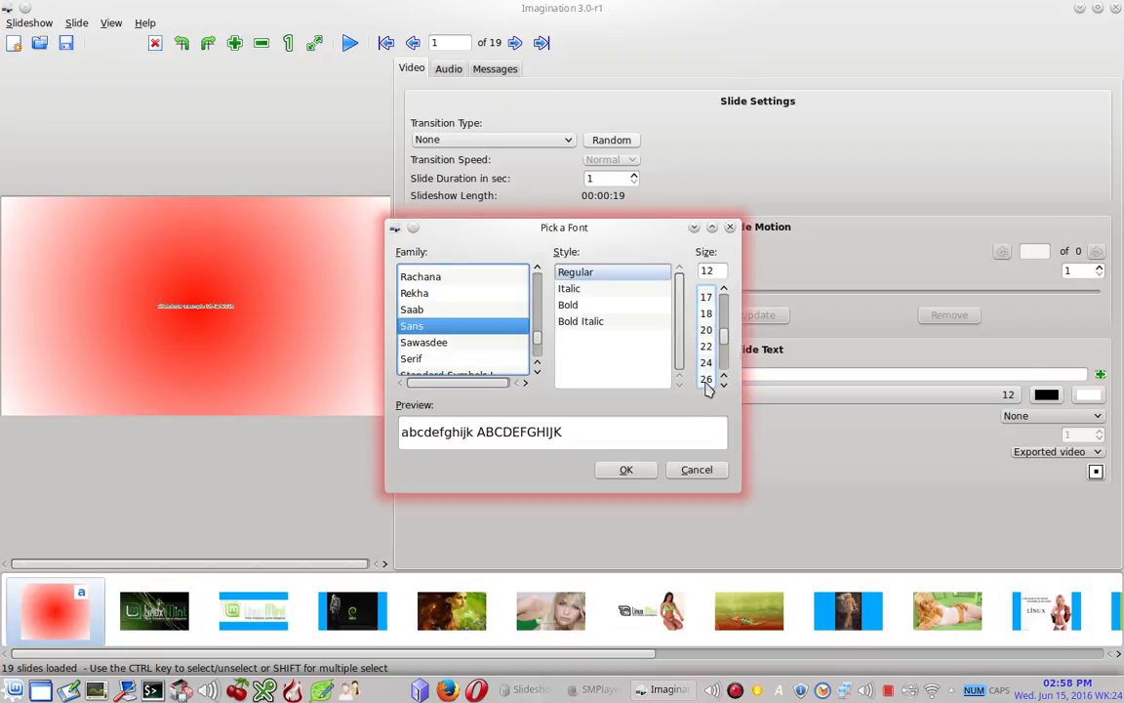
{"action": "double_click", "coordinate": [707, 330]}
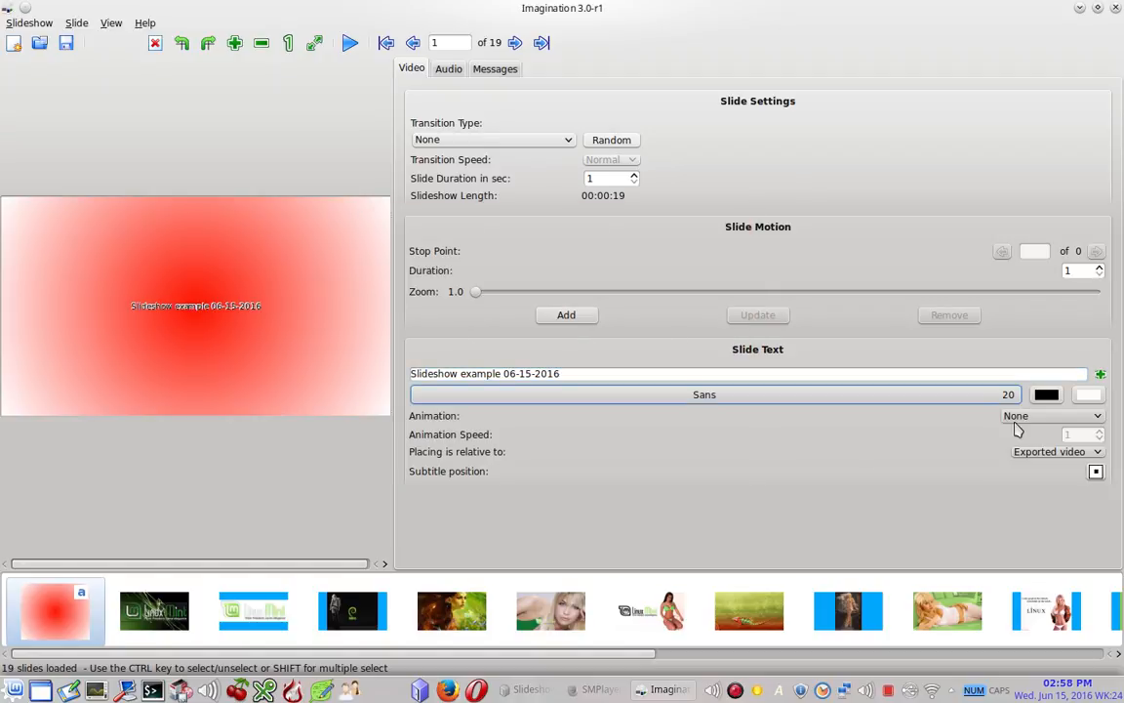
- Set the slide text's font to Sans Bold, size 26
{"action": "left_click", "coordinate": [977, 399]}
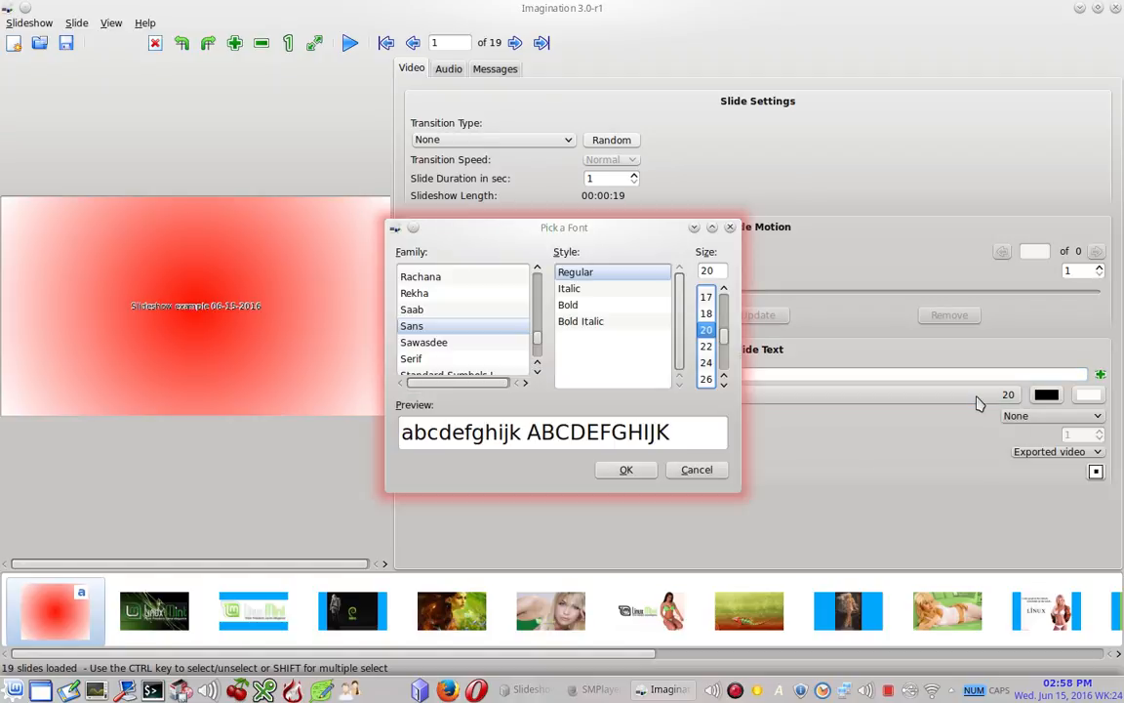
{"action": "left_click", "coordinate": [706, 378]}
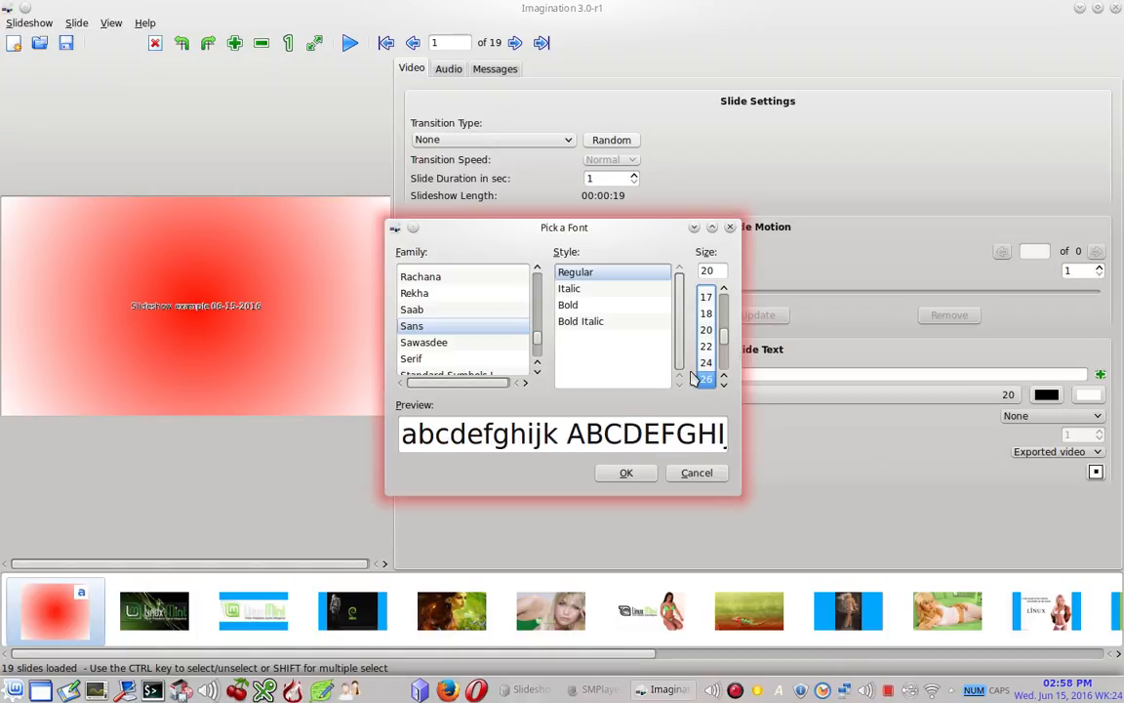
{"action": "left_click", "coordinate": [568, 304]}
{"action": "left_click", "coordinate": [626, 474]}
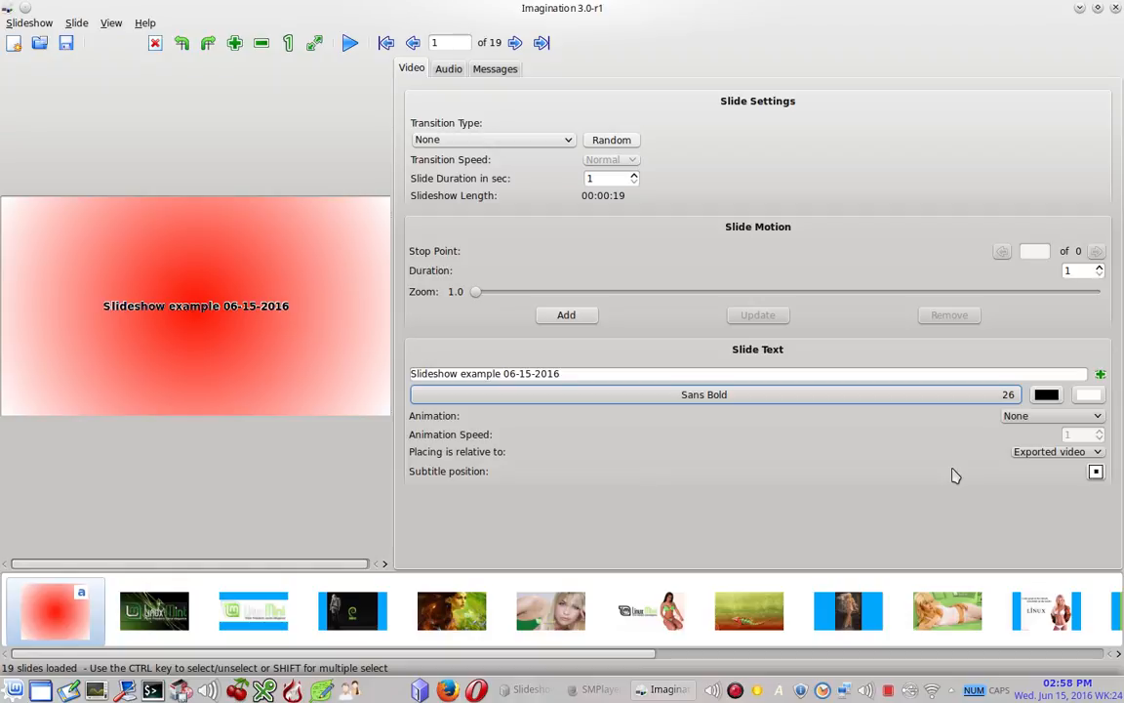
- Change the slide text's font color to bright blue
{"action": "left_click", "coordinate": [1044, 396]}
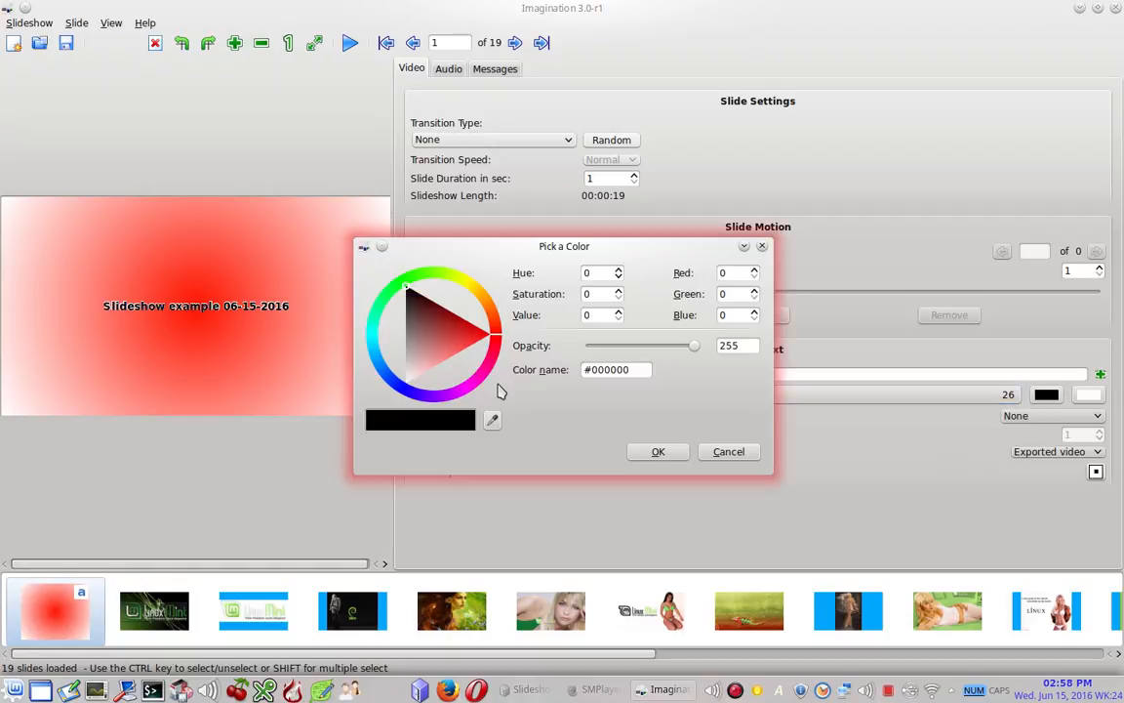
{"action": "left_click", "coordinate": [493, 422]}
{"action": "left_click", "coordinate": [395, 370]}
{"action": "left_click", "coordinate": [636, 452]}
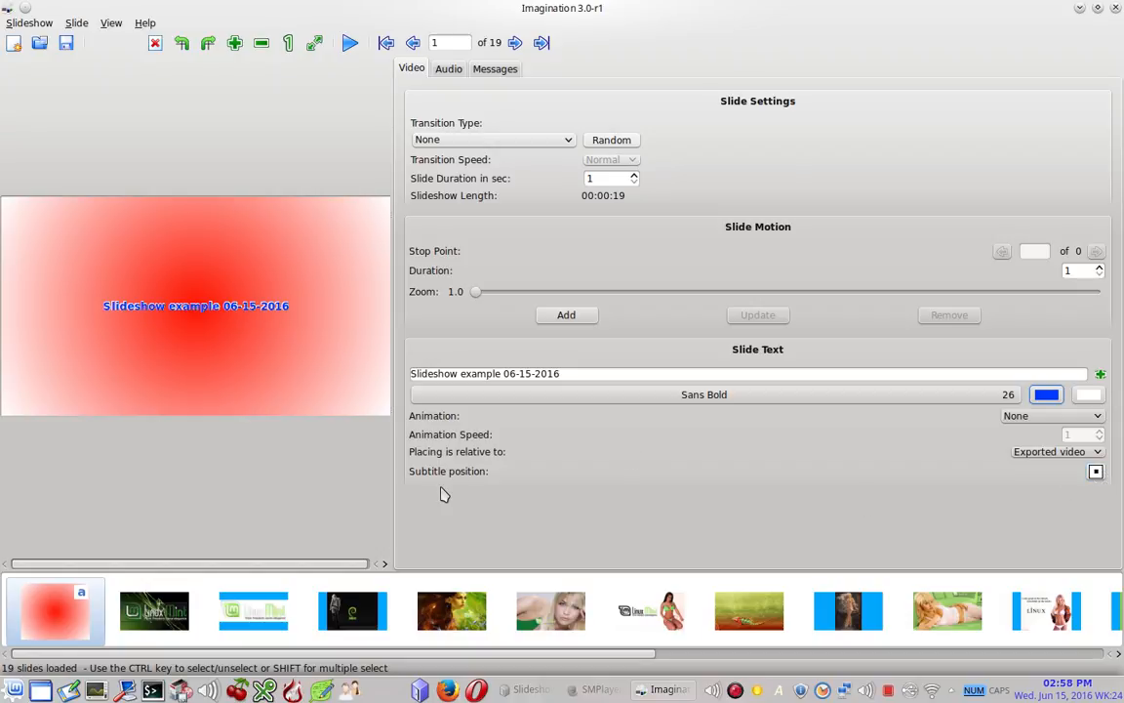
- Place the text at the top center of the title slide and set the slide's duration to 3 seconds
{"action": "left_click", "coordinate": [1095, 471]}
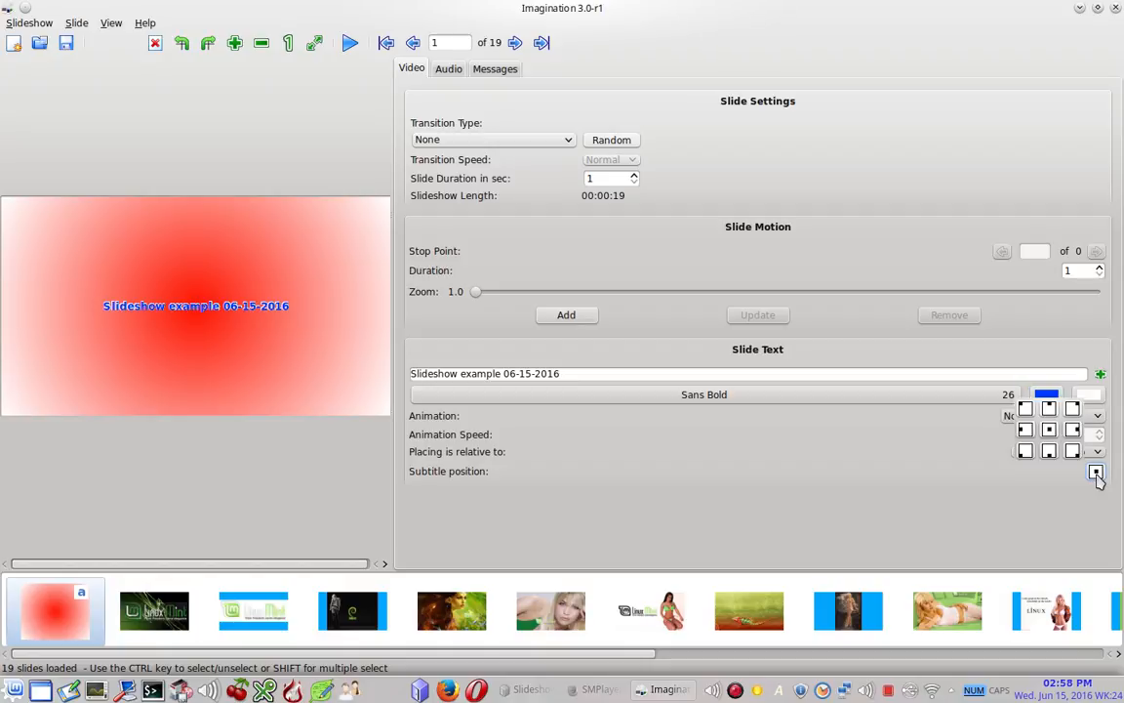
{"action": "left_click", "coordinate": [1048, 408]}
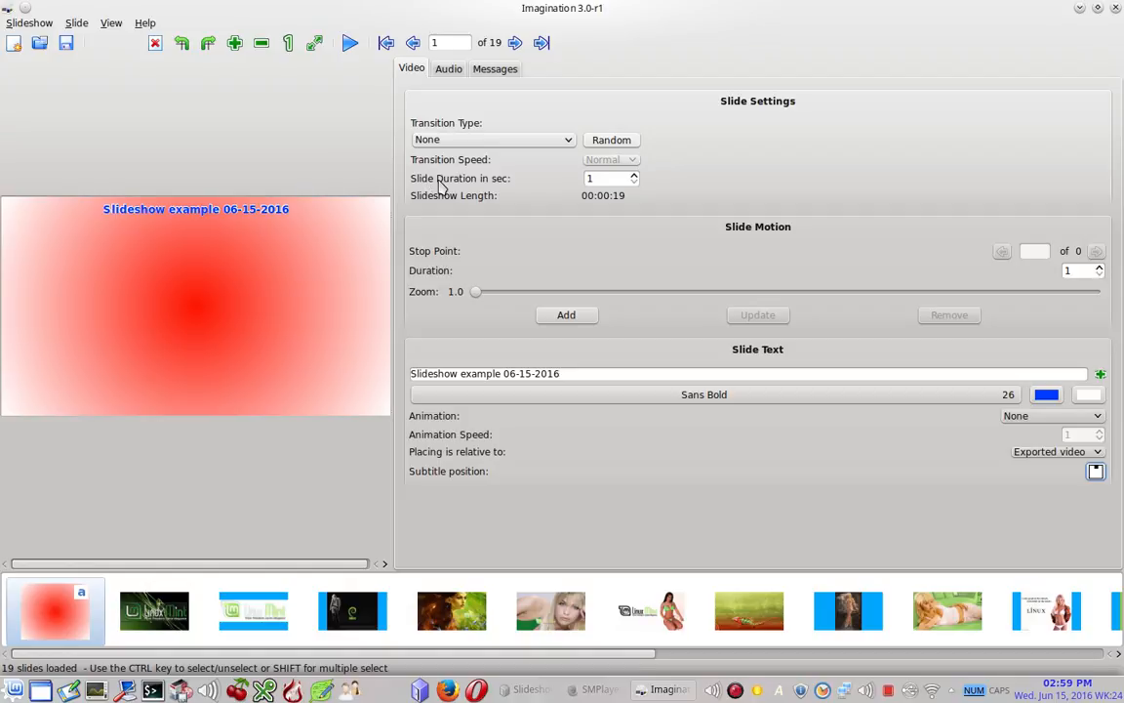
{"action": "left_click", "coordinate": [635, 176]}
{"action": "left_click", "coordinate": [636, 175]}
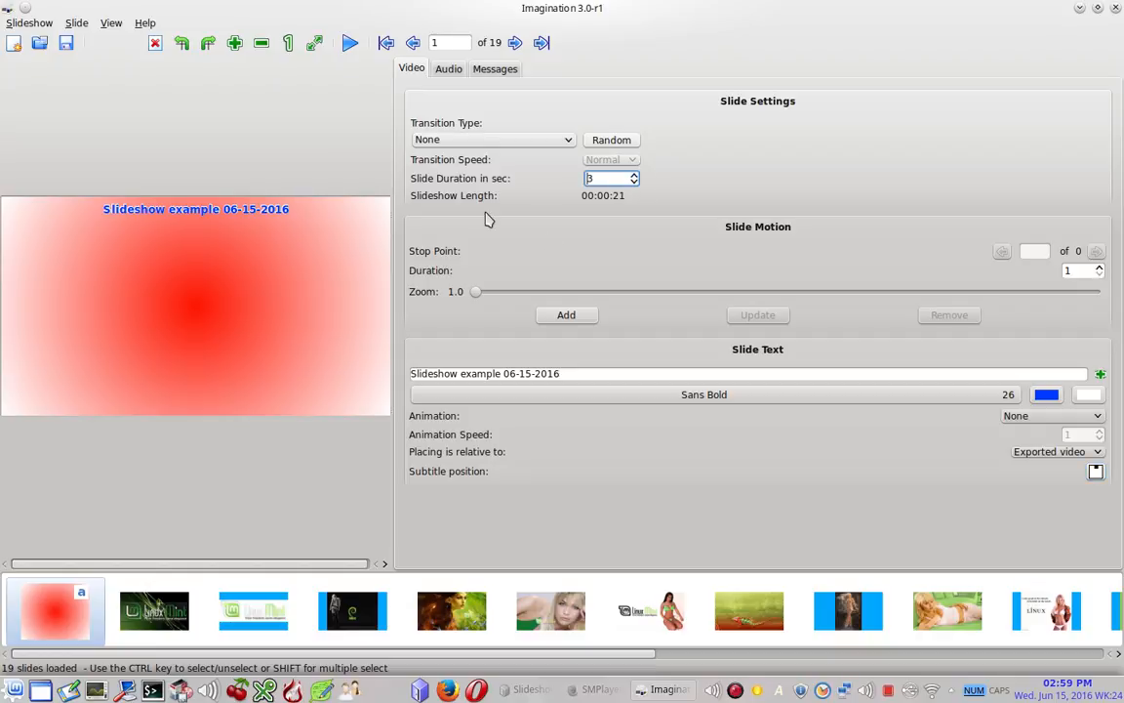
- Apply the Keyhole In transition from the Misc Shape Wipe group to the title slide at Normal speed
{"action": "left_click", "coordinate": [547, 145]}
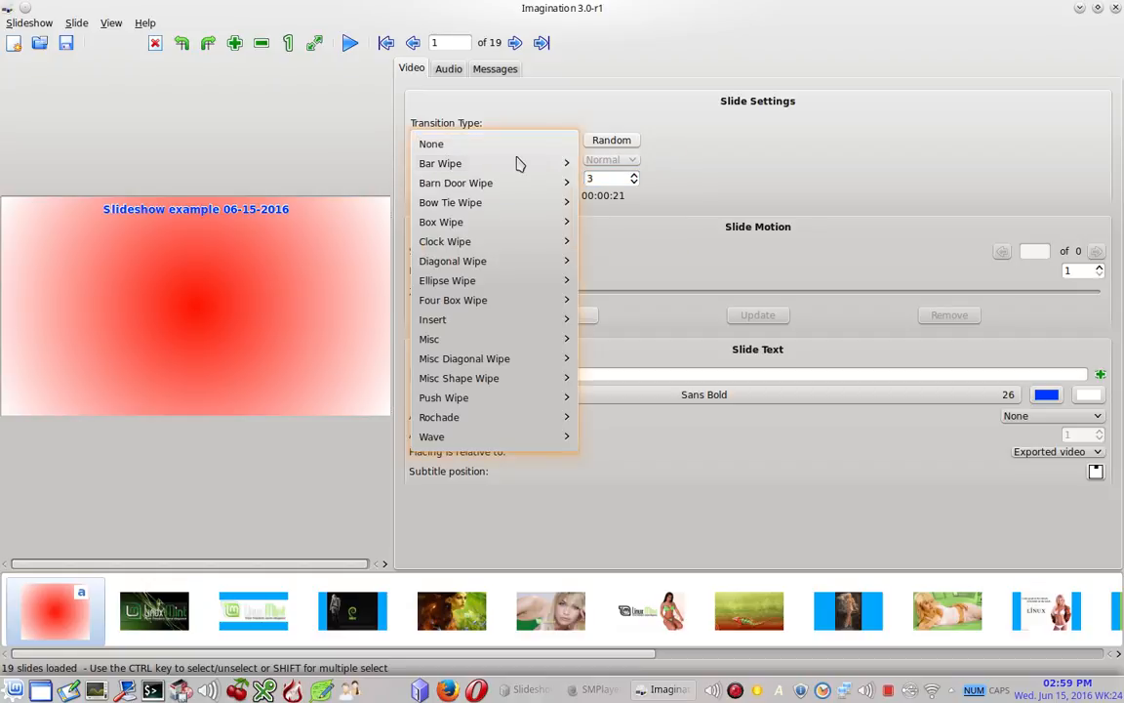
{"action": "mouse_move", "coordinate": [511, 166]}
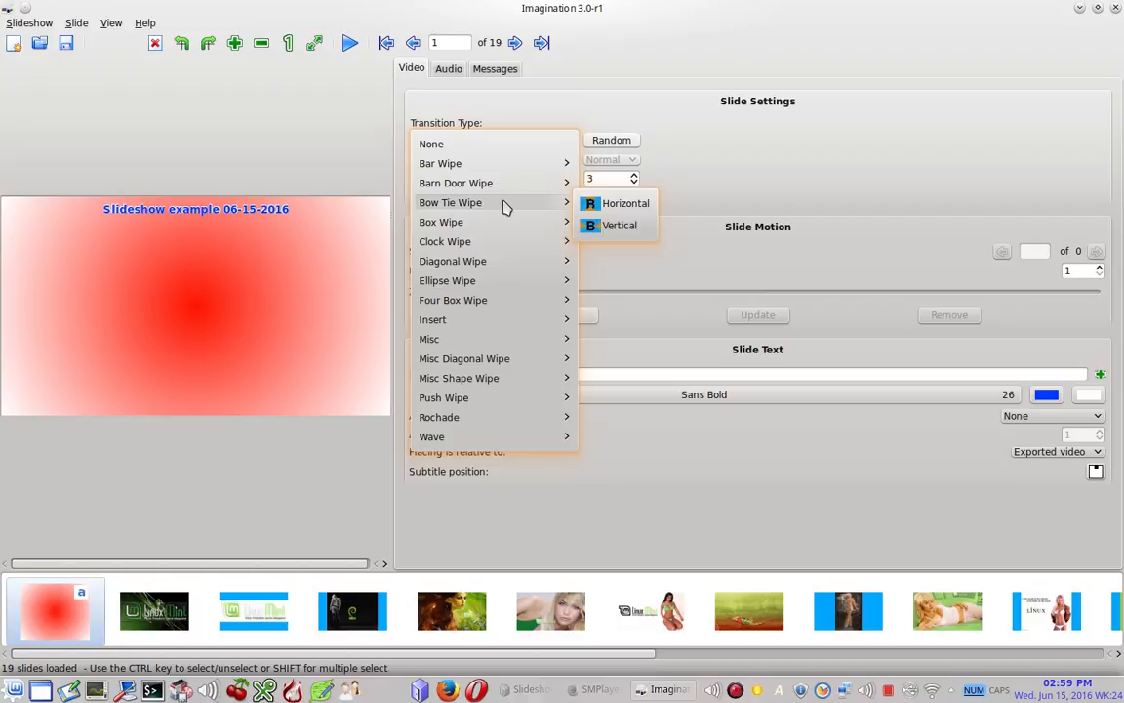
{"action": "mouse_move", "coordinate": [514, 231]}
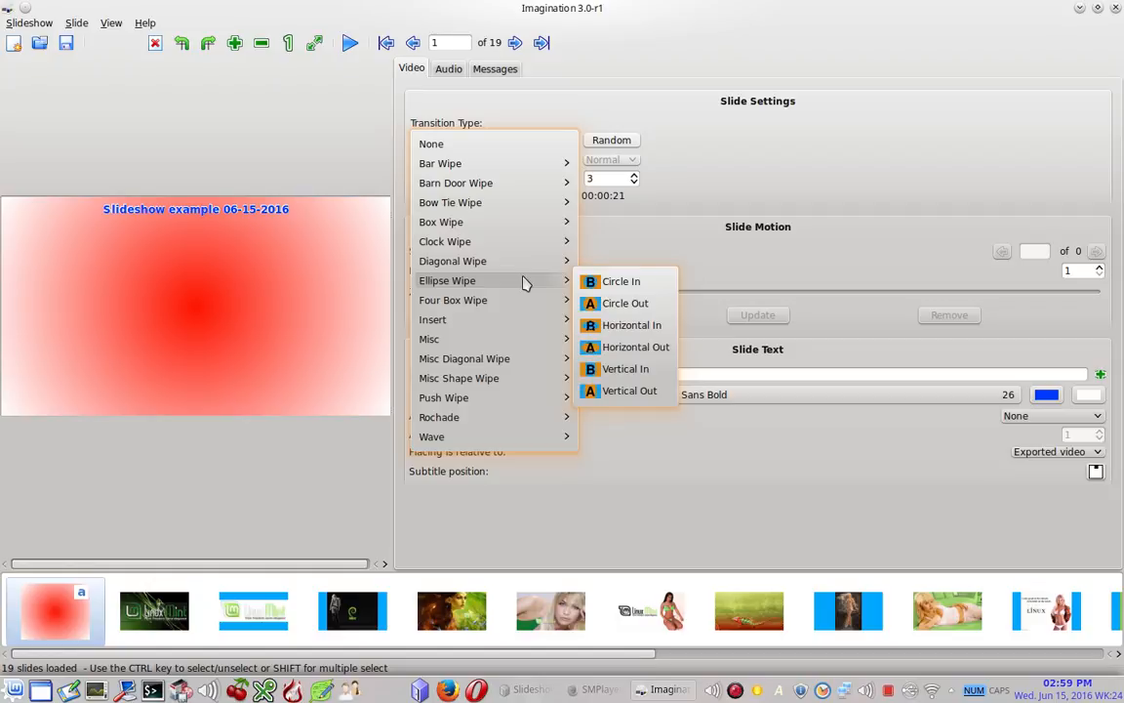
{"action": "mouse_move", "coordinate": [522, 310]}
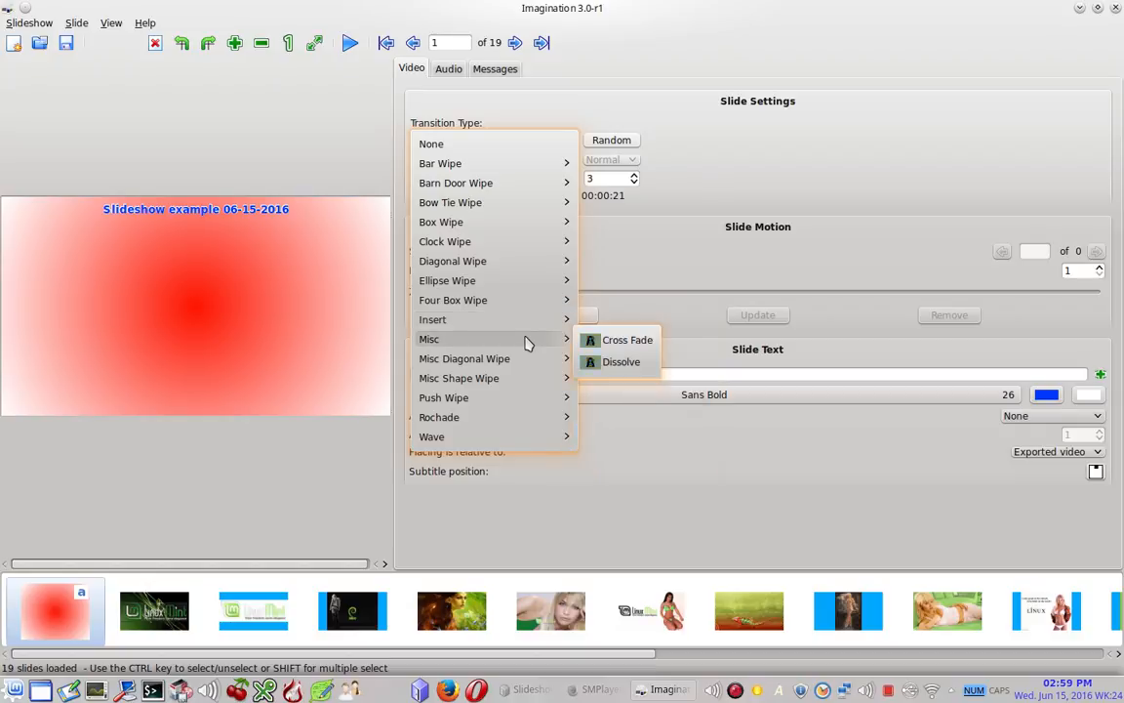
{"action": "mouse_move", "coordinate": [529, 369]}
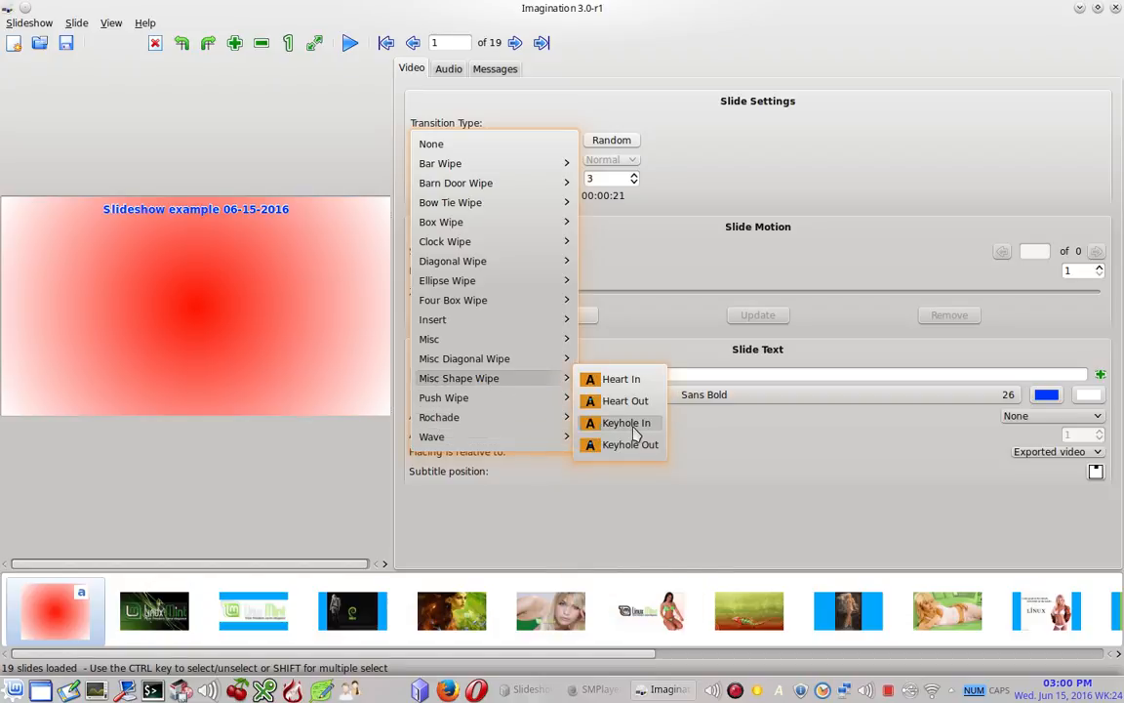
{"action": "left_click", "coordinate": [640, 425]}
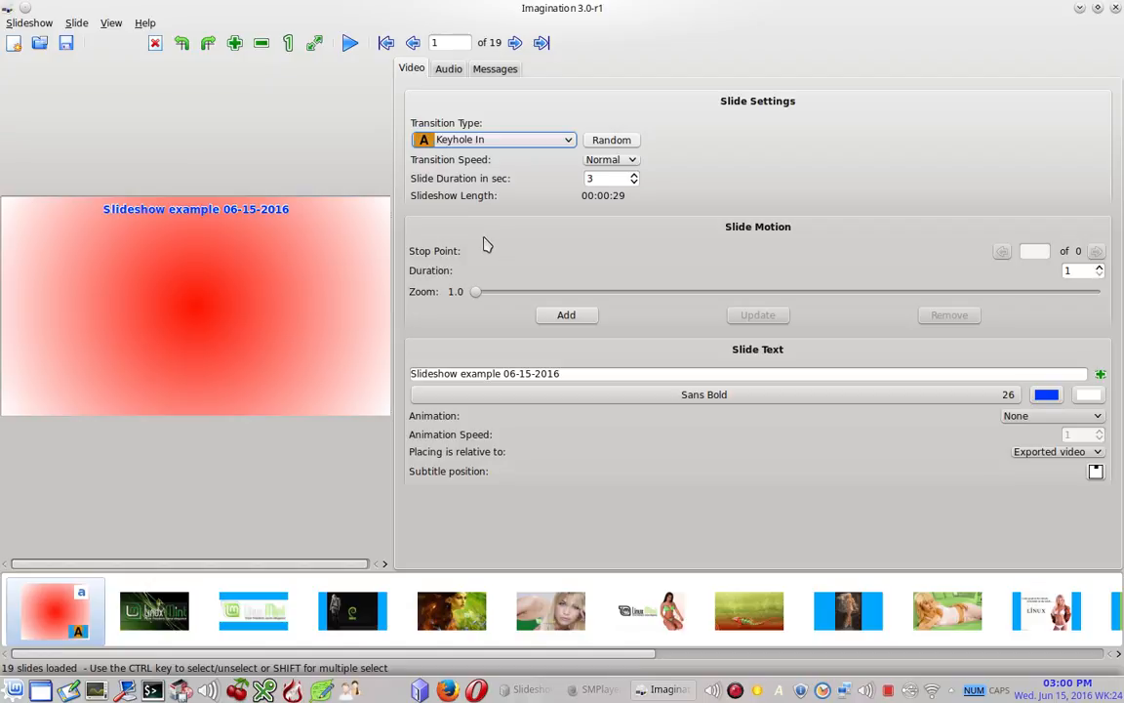
{"action": "left_click", "coordinate": [632, 161]}
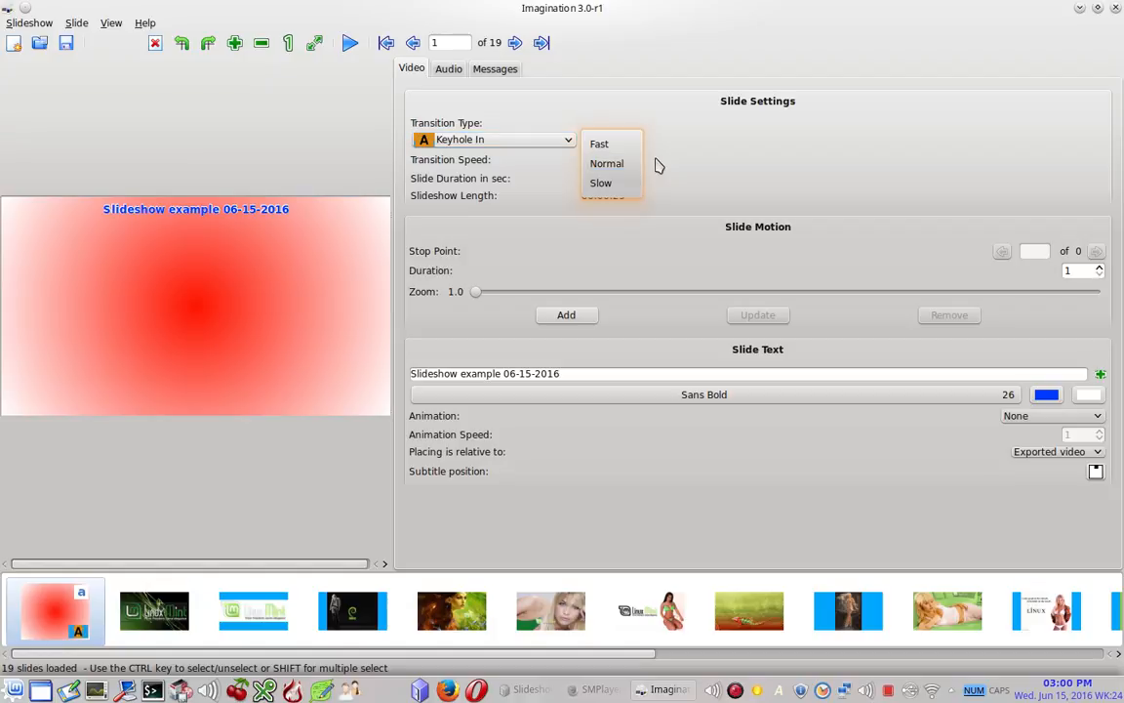
{"action": "left_click", "coordinate": [661, 165]}
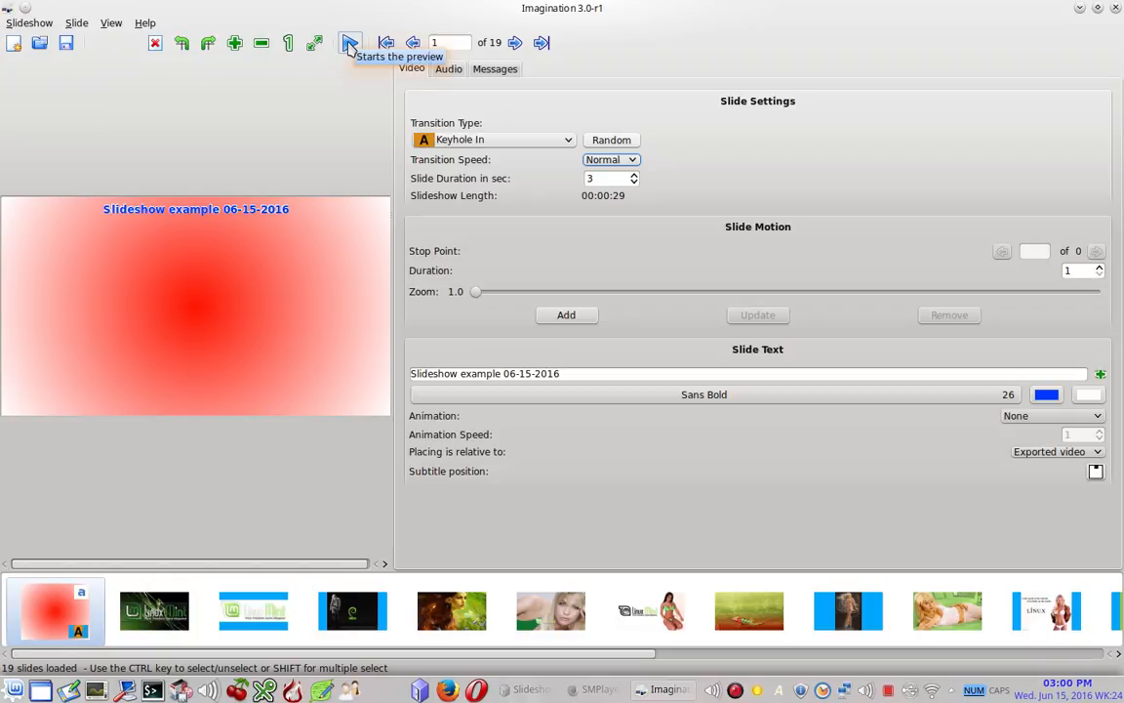
- Start saving the slideshow project and choose the Slideshows folder inside Pictures as its location
{"action": "left_click", "coordinate": [30, 22]}
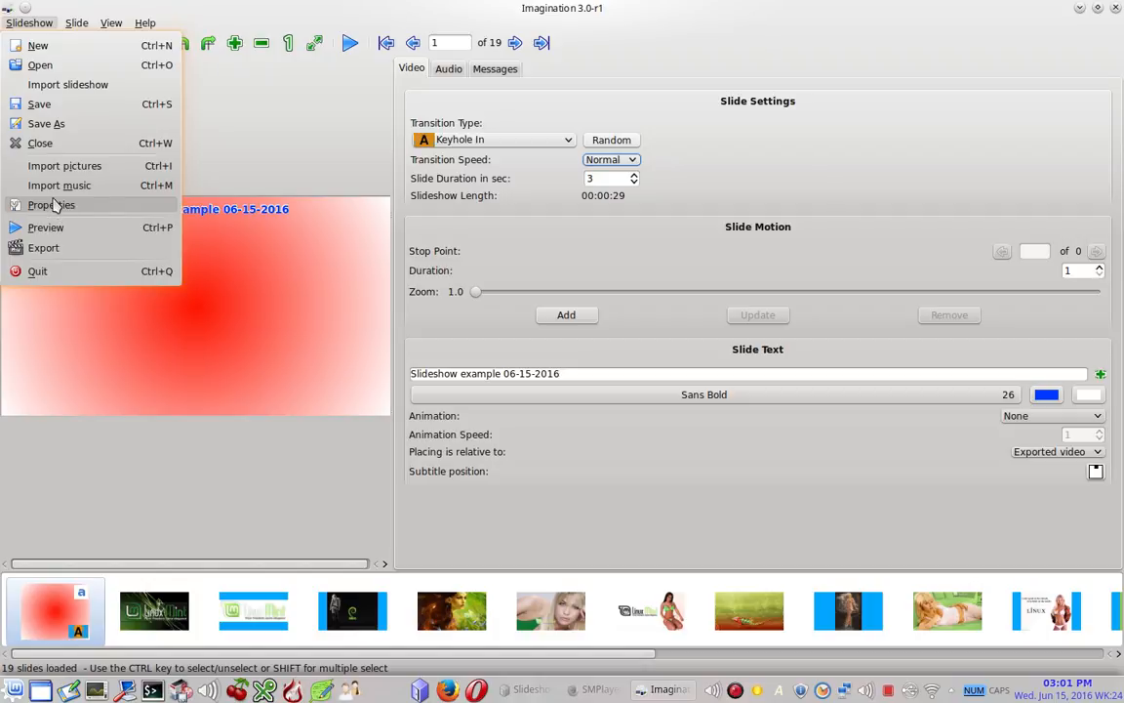
{"action": "left_click", "coordinate": [58, 108]}
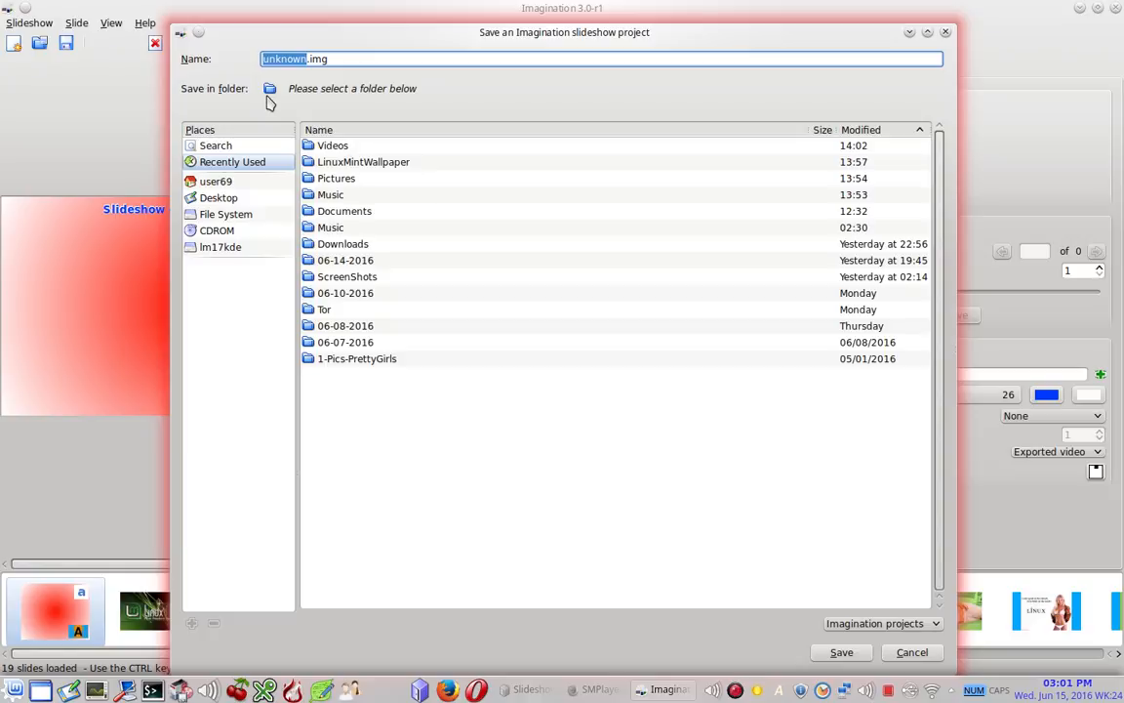
{"action": "double_click", "coordinate": [310, 182]}
{"action": "double_click", "coordinate": [309, 182]}
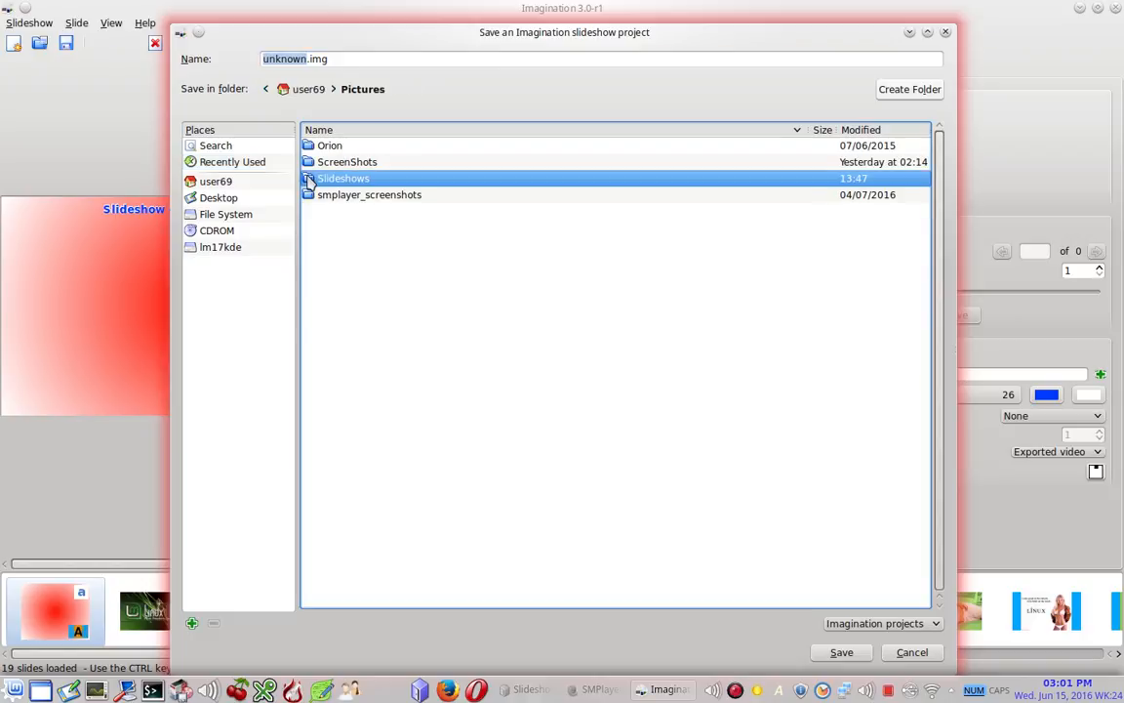
- Name the slideshow project LinuxMintWallpaper.img and save it
{"action": "left_click", "coordinate": [266, 60]}
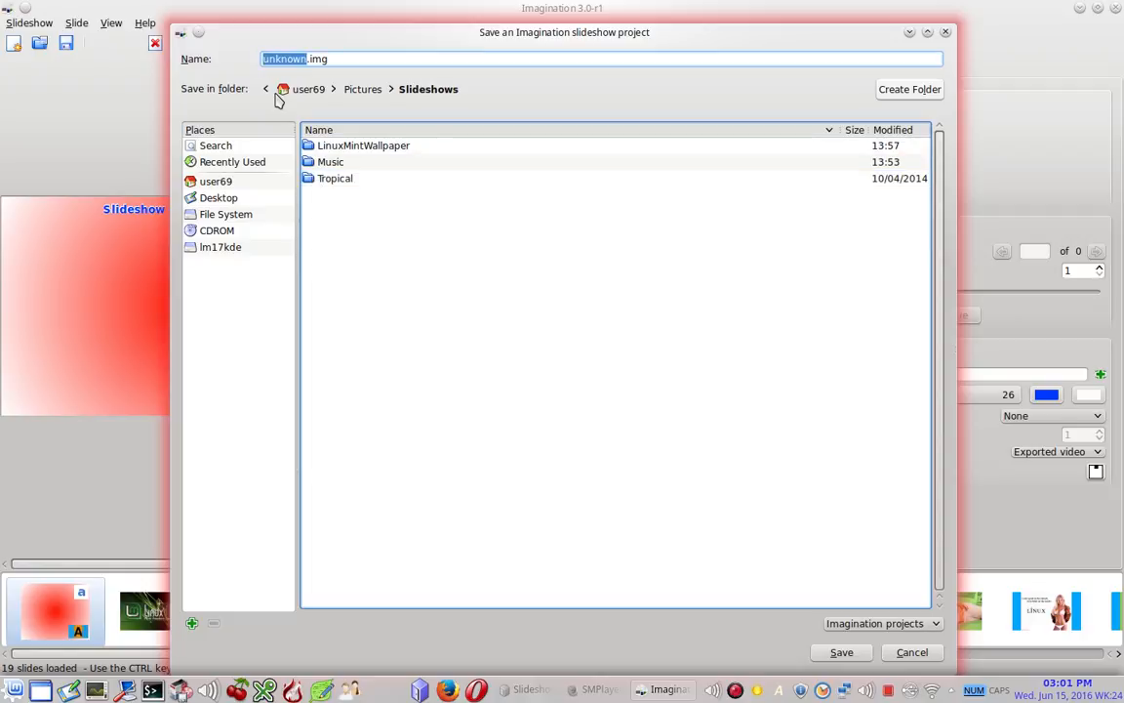
{"action": "left_click", "coordinate": [266, 60]}
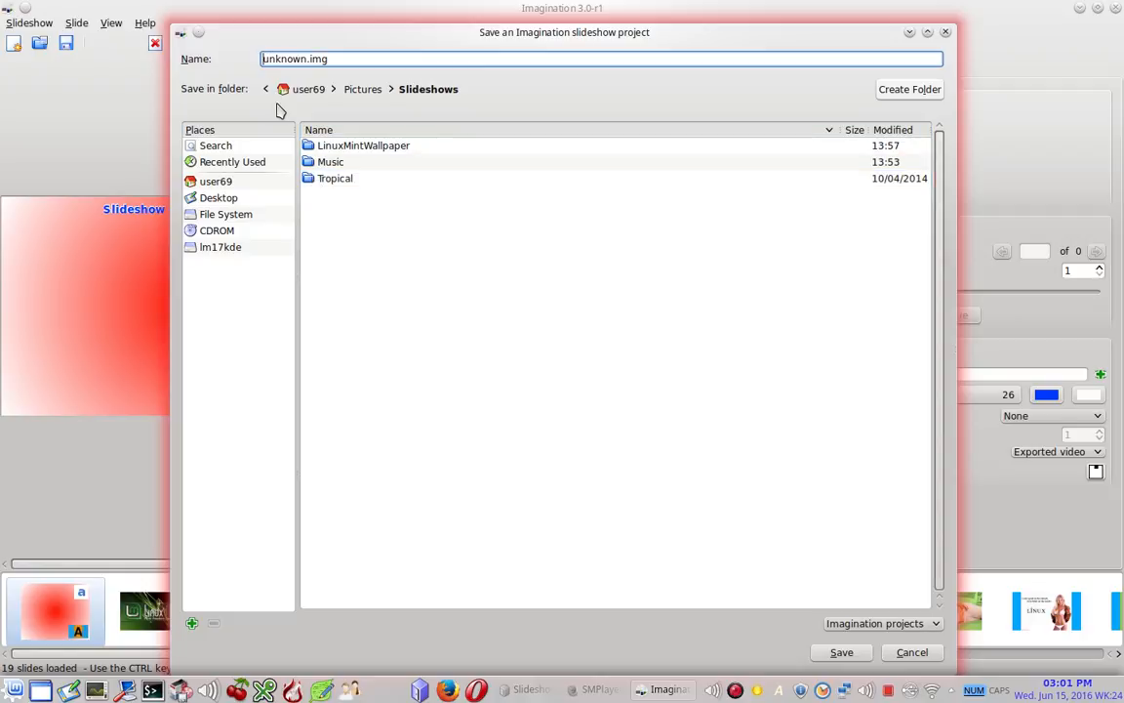
{"action": "type", "text": "LinuxMintWallpaper"}
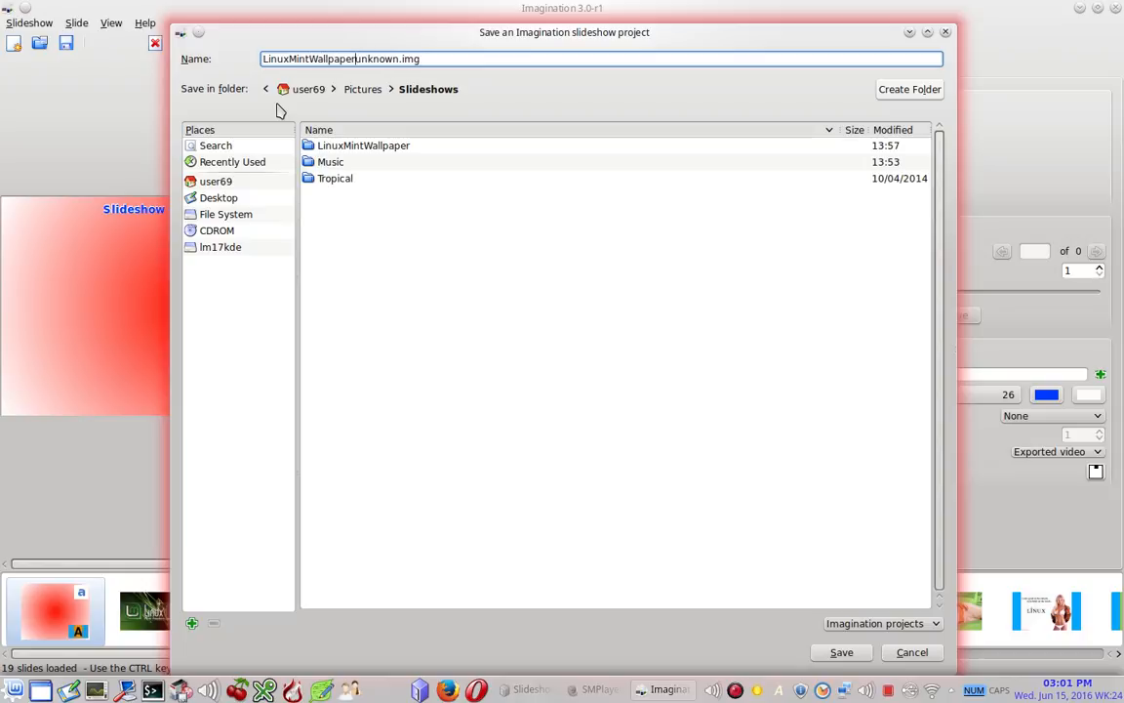
{"action": "key", "text": "End"}
{"action": "key", "text": "Left"}
{"action": "key", "text": "Left"}
{"action": "key", "text": "Left"}
{"action": "key", "text": "Left"}
{"action": "key", "text": "Left"}
{"action": "key", "text": "Left"}
{"action": "key", "text": "Left"}
{"action": "key", "text": "Left"}
{"action": "key", "text": "Left"}
{"action": "key", "text": "Left"}
{"action": "key", "text": "Left"}
{"action": "key", "text": "Delete"}
{"action": "key", "text": "Delete"}
{"action": "key", "text": "Delete"}
{"action": "key", "text": "Delete"}
{"action": "key", "text": "Delete"}
{"action": "key", "text": "Delete"}
{"action": "key", "text": "Delete"}
{"action": "left_click", "coordinate": [841, 652]}
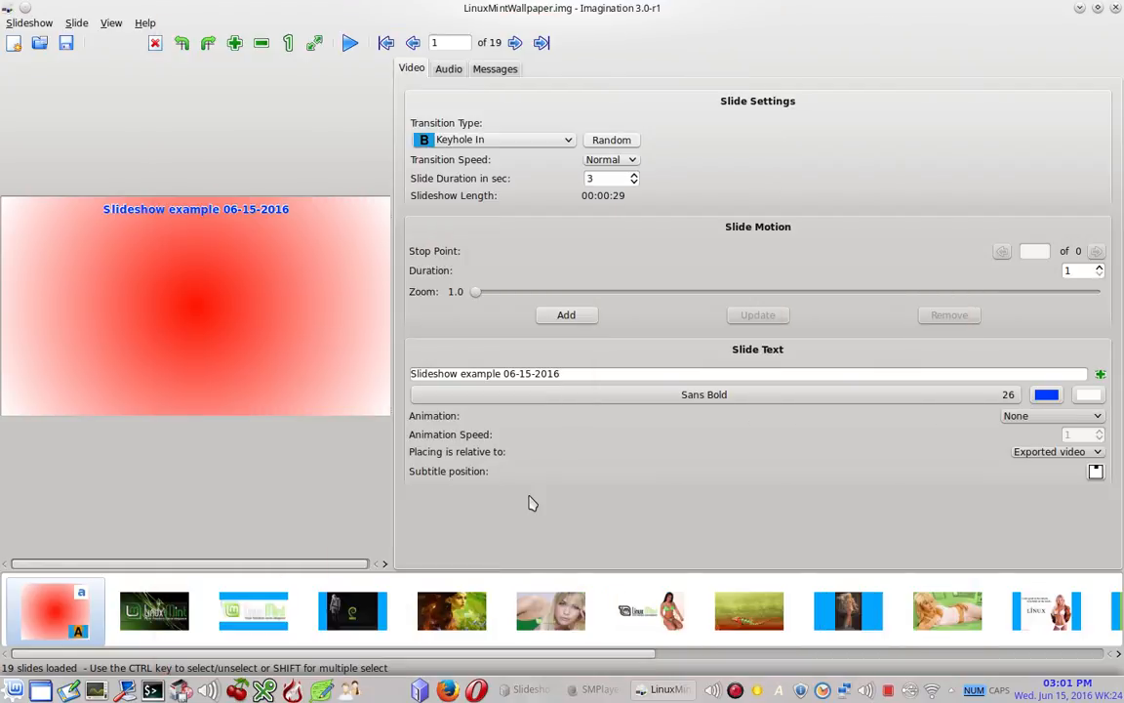
- Export the slideshow as a VOB DVD video named LinuxMintWallpaper.mpeg in Widescreen 16:9 format
{"action": "left_click", "coordinate": [29, 22]}
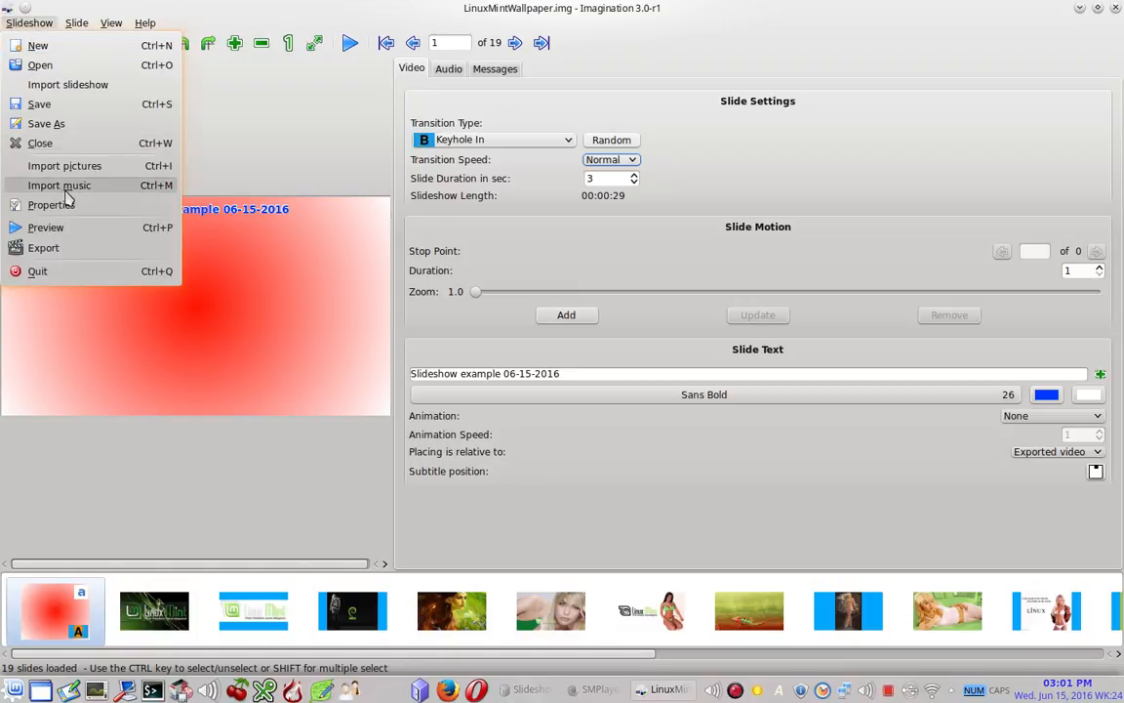
{"action": "left_click", "coordinate": [46, 248]}
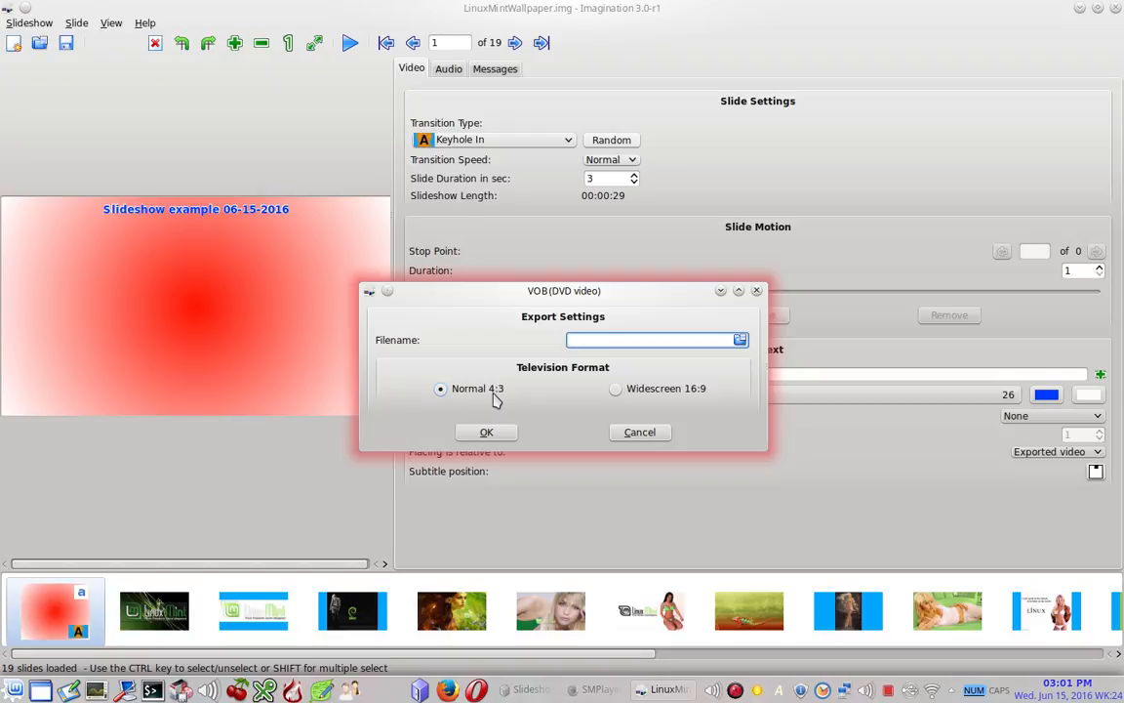
{"action": "left_click", "coordinate": [618, 389]}
{"action": "type", "text": "LinuxMint"}
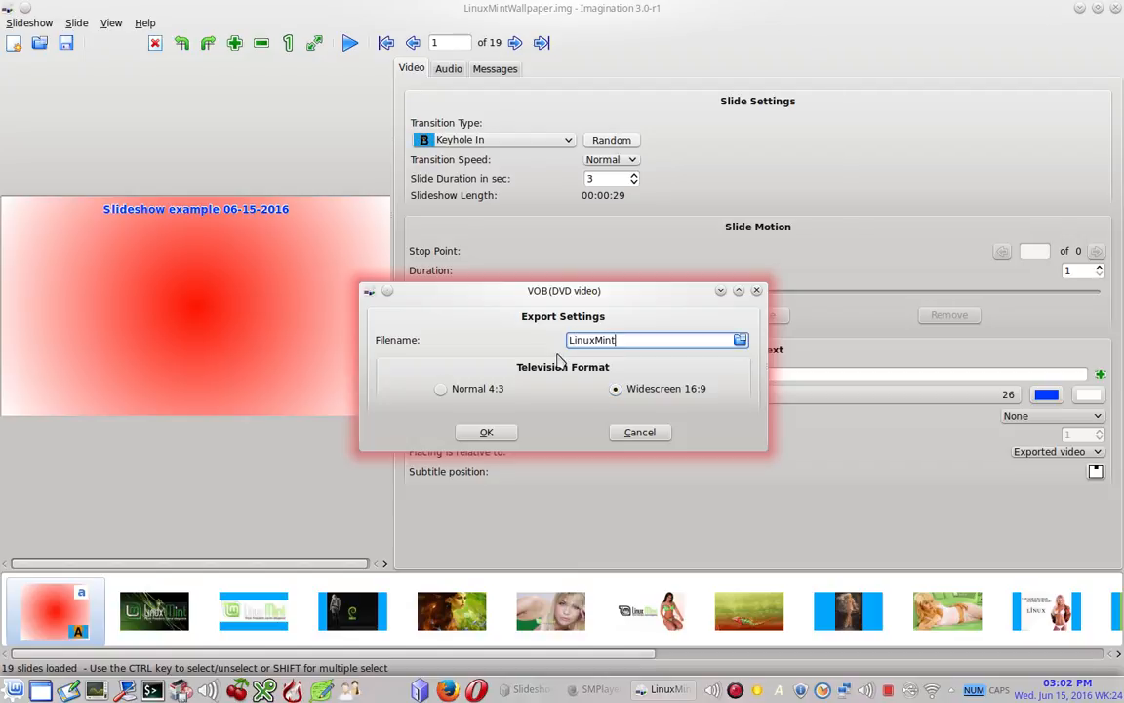
{"action": "type", "text": "Wallpaper.mpeg"}
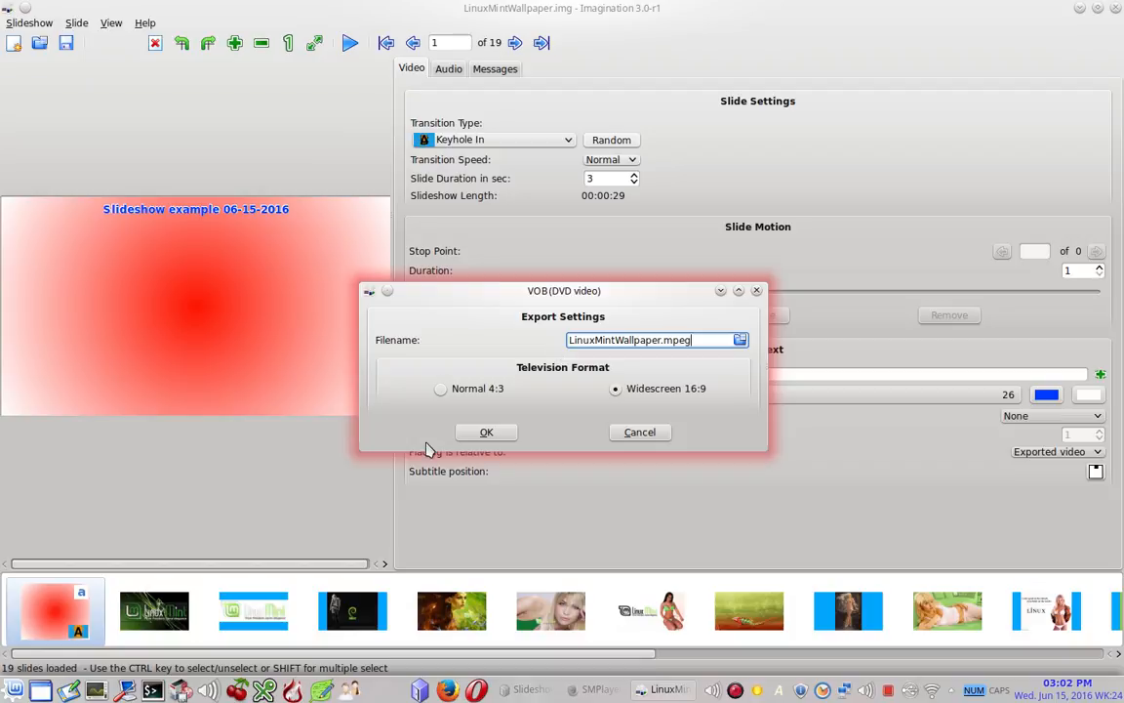
{"action": "left_click", "coordinate": [478, 433]}
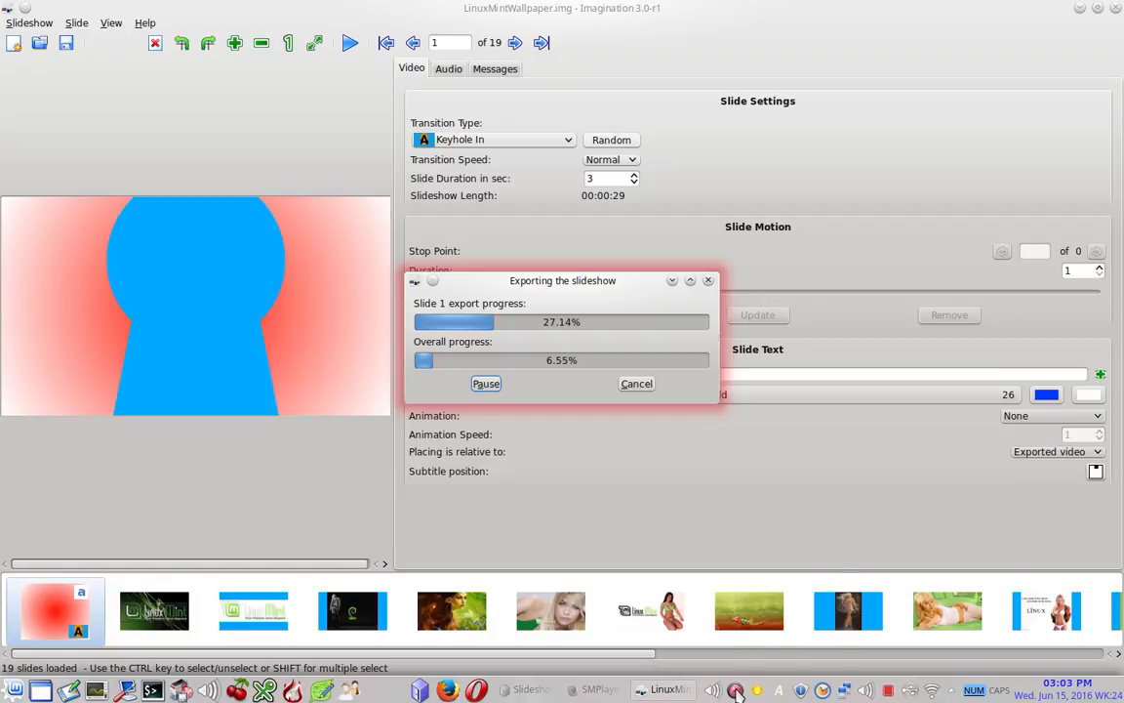
{"action": "right_click", "coordinate": [736, 691]}
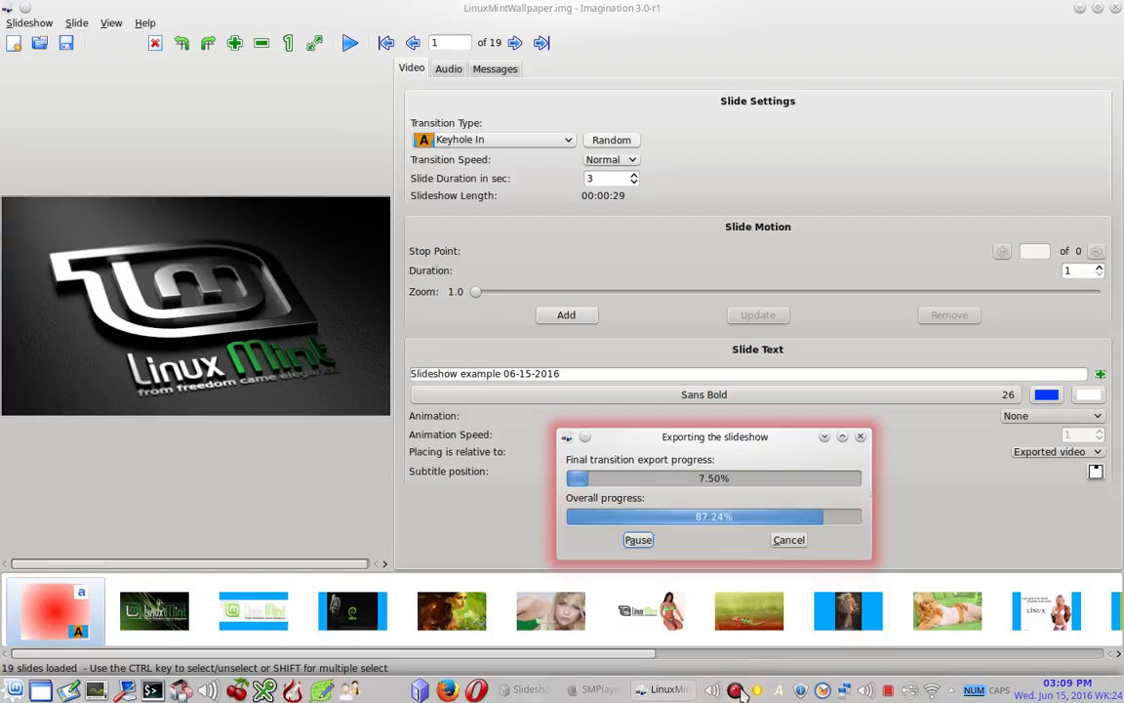
{"action": "right_click", "coordinate": [736, 690]}
{"action": "left_click", "coordinate": [683, 583]}
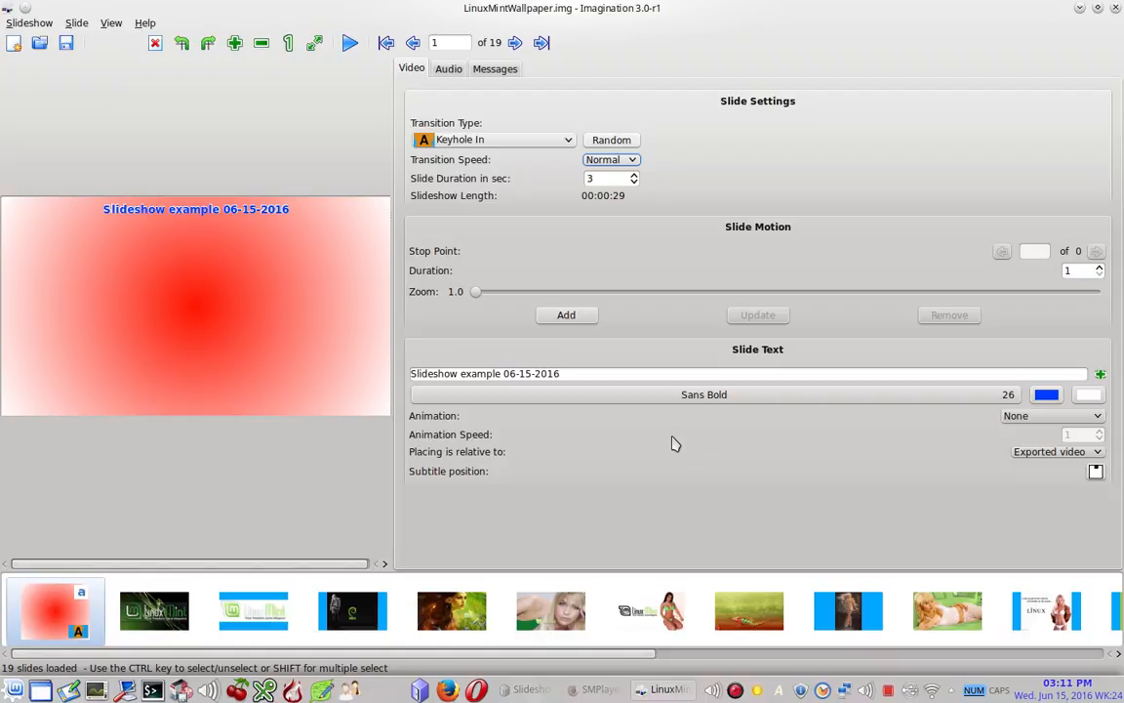
- Close Imagination and switch to the Dolphin file manager showing the Slideshows folder
{"action": "left_click", "coordinate": [1098, 9]}
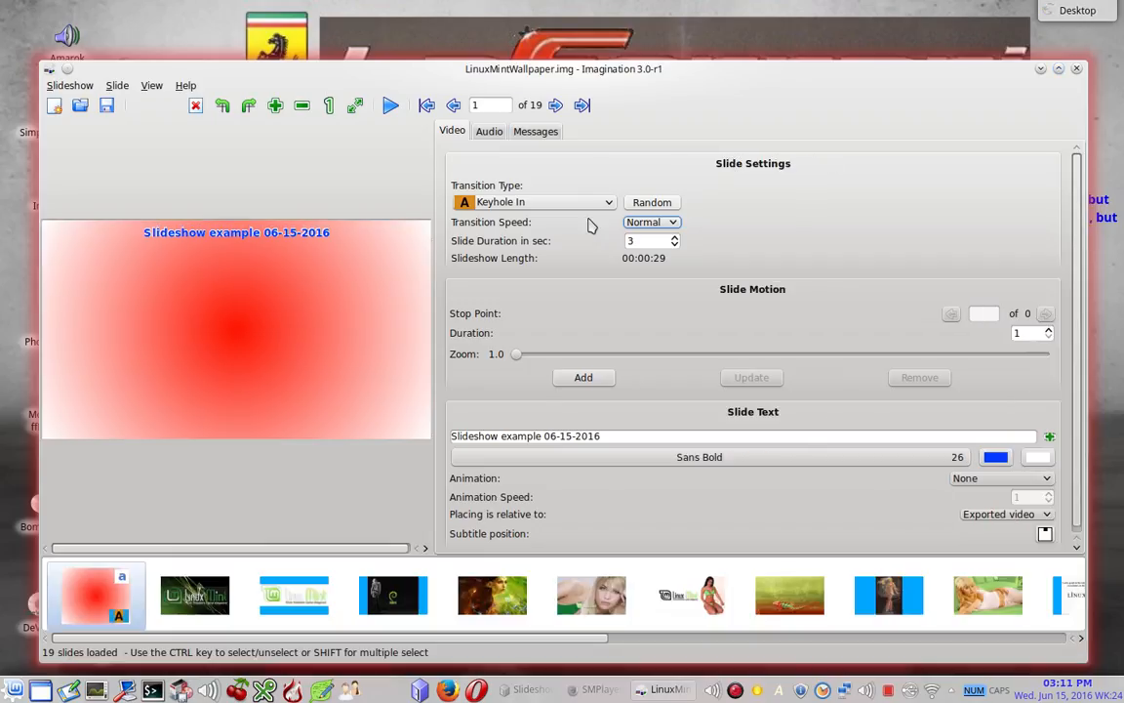
{"action": "left_click", "coordinate": [1077, 70]}
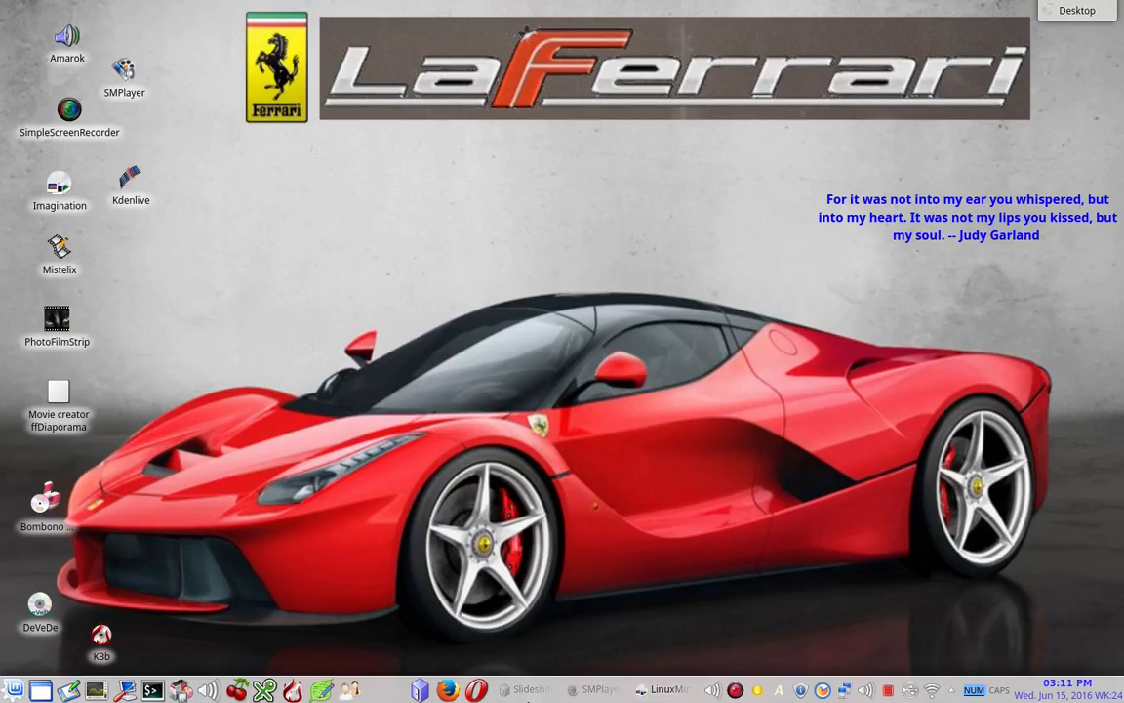
{"action": "left_click", "coordinate": [529, 692]}
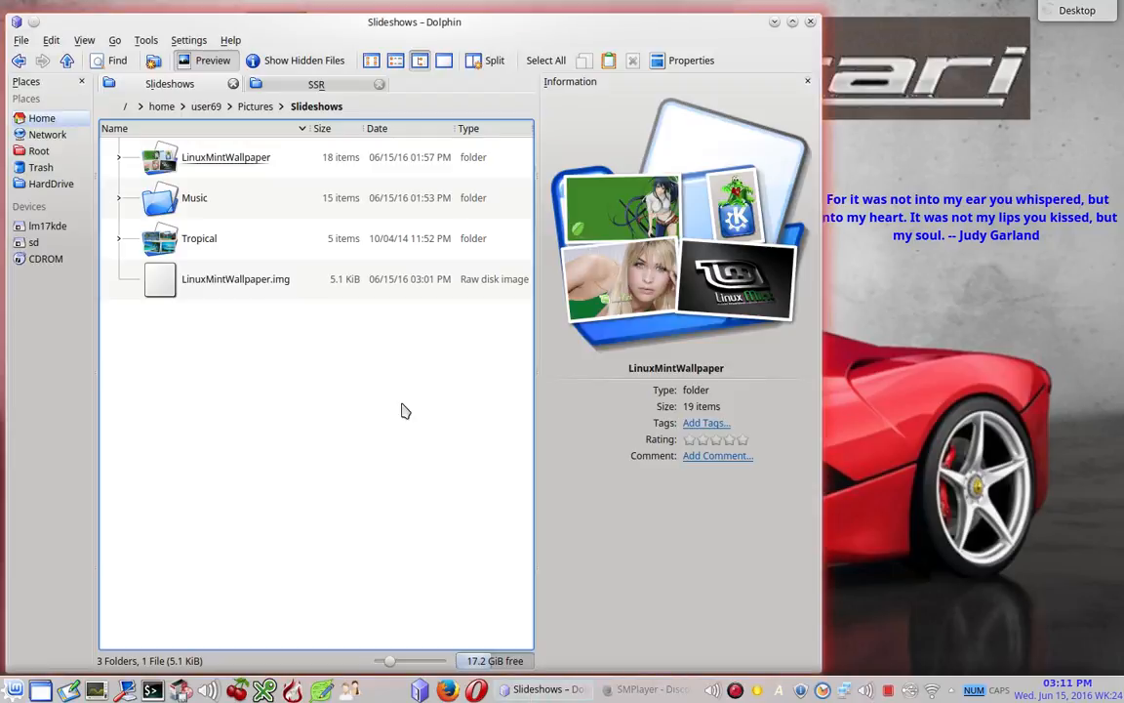
- Open the Home folder in a new Dolphin tab and show that tab
{"action": "right_click", "coordinate": [44, 122]}
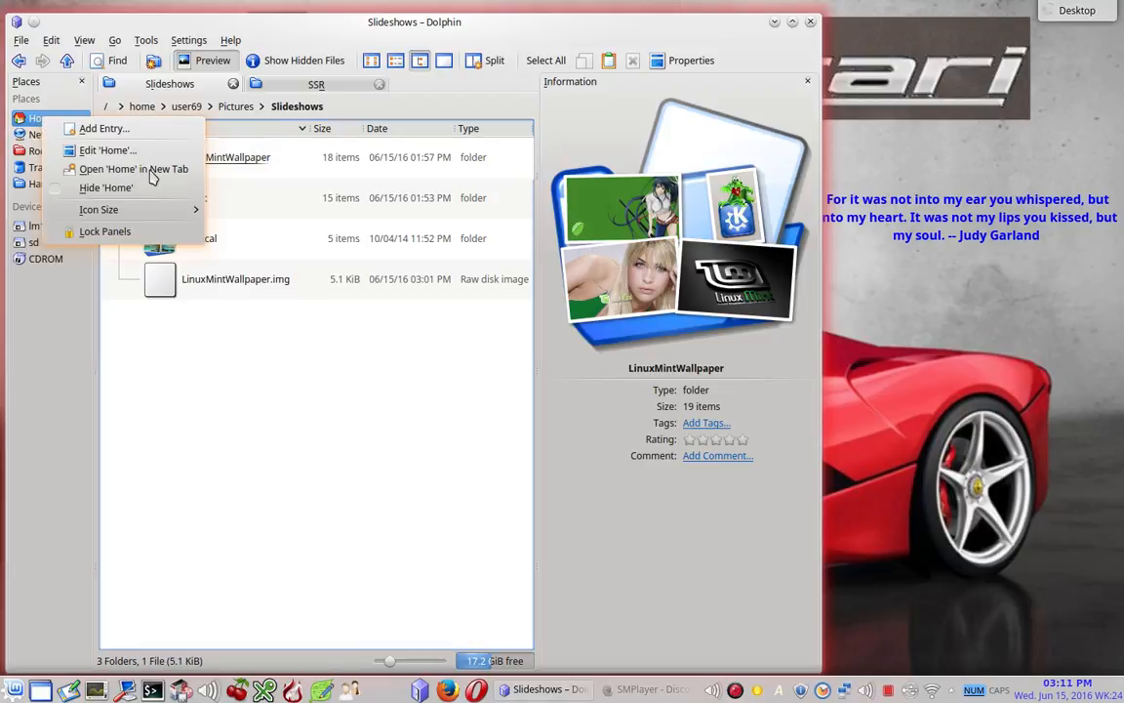
{"action": "key", "text": "Escape"}
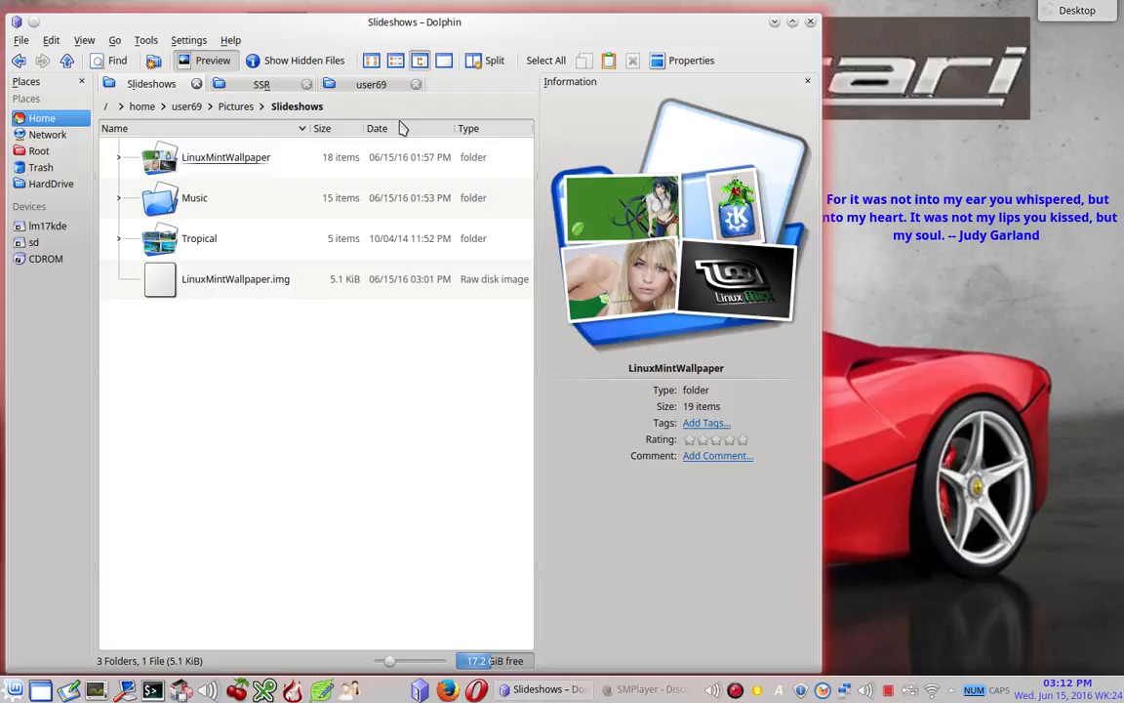
{"action": "left_click", "coordinate": [364, 87]}
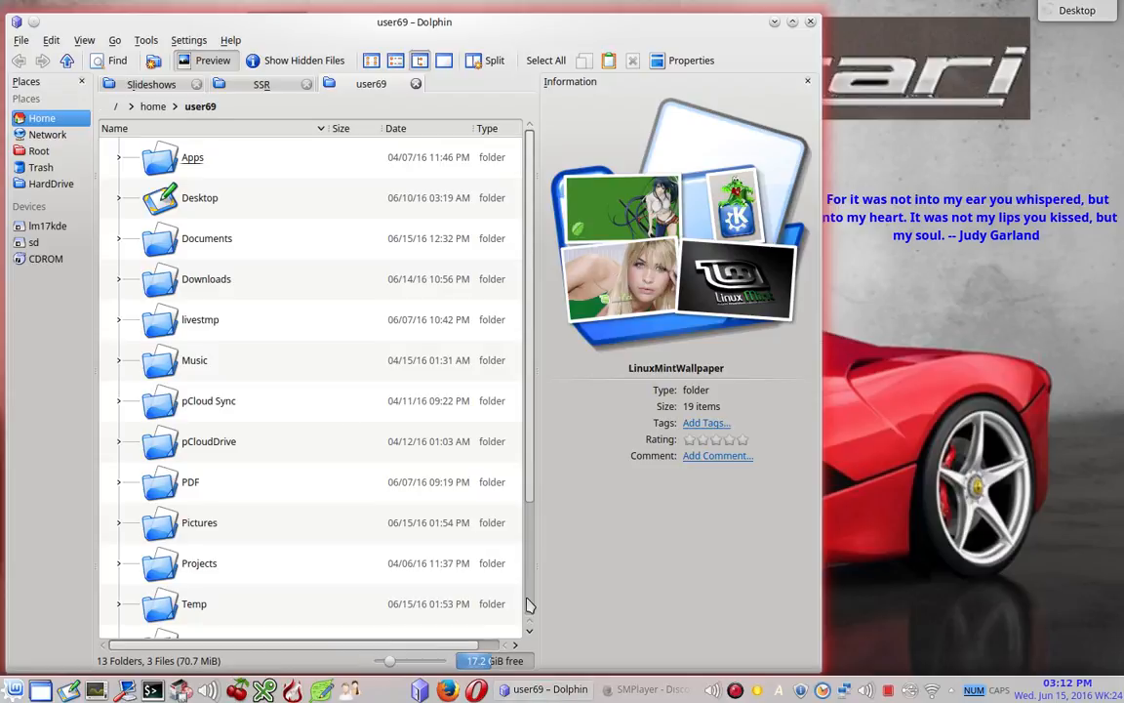
- Open the exported LinuxMintWallpaper.mpeg from the home folder in SMPlayer and minimize the file manager
{"action": "scroll", "coordinate": [429, 571], "scroll_direction": "down", "scroll_amount": 2}
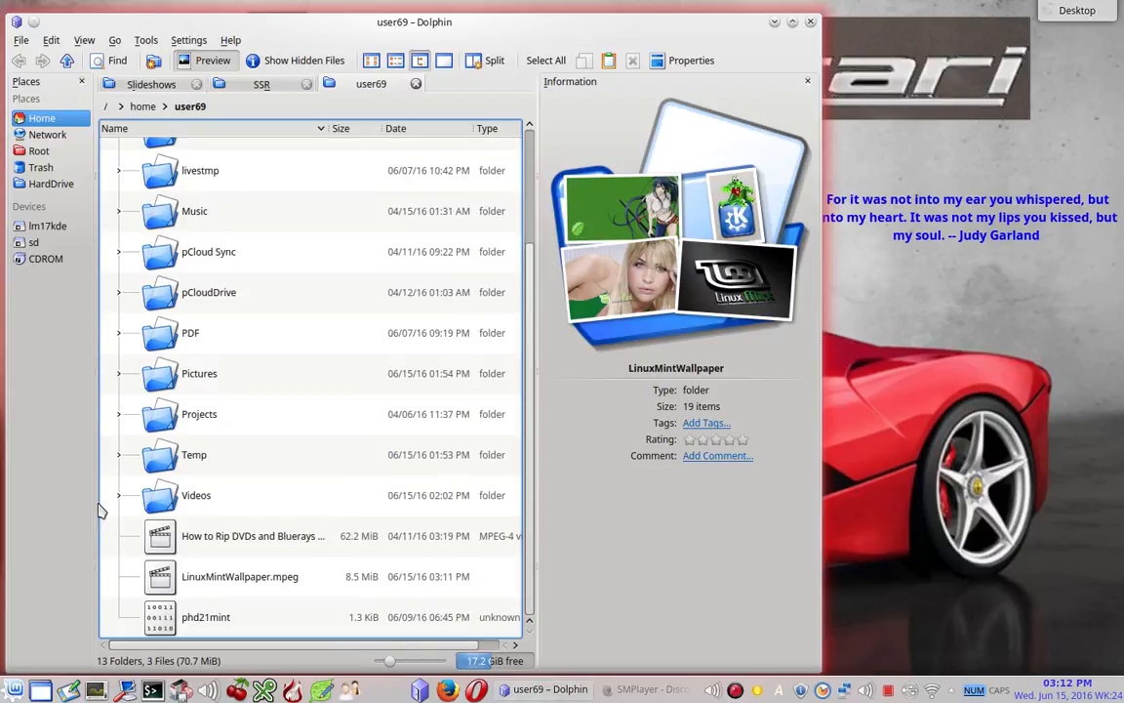
{"action": "mouse_move", "coordinate": [177, 576]}
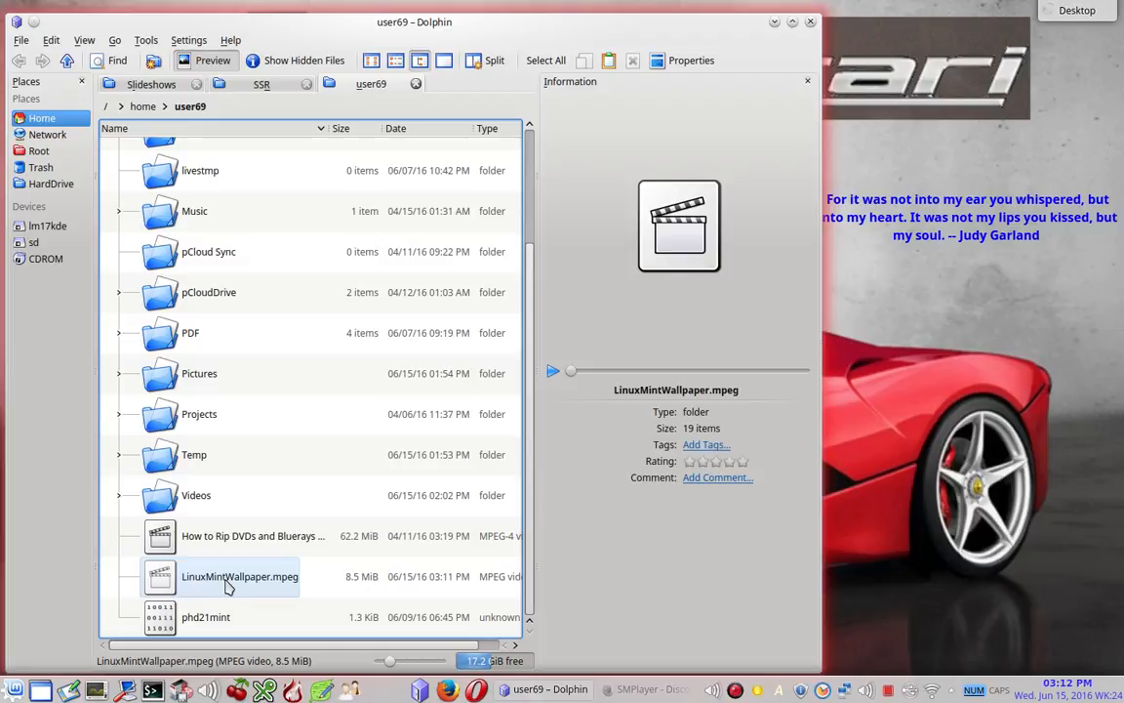
{"action": "left_click", "coordinate": [223, 583]}
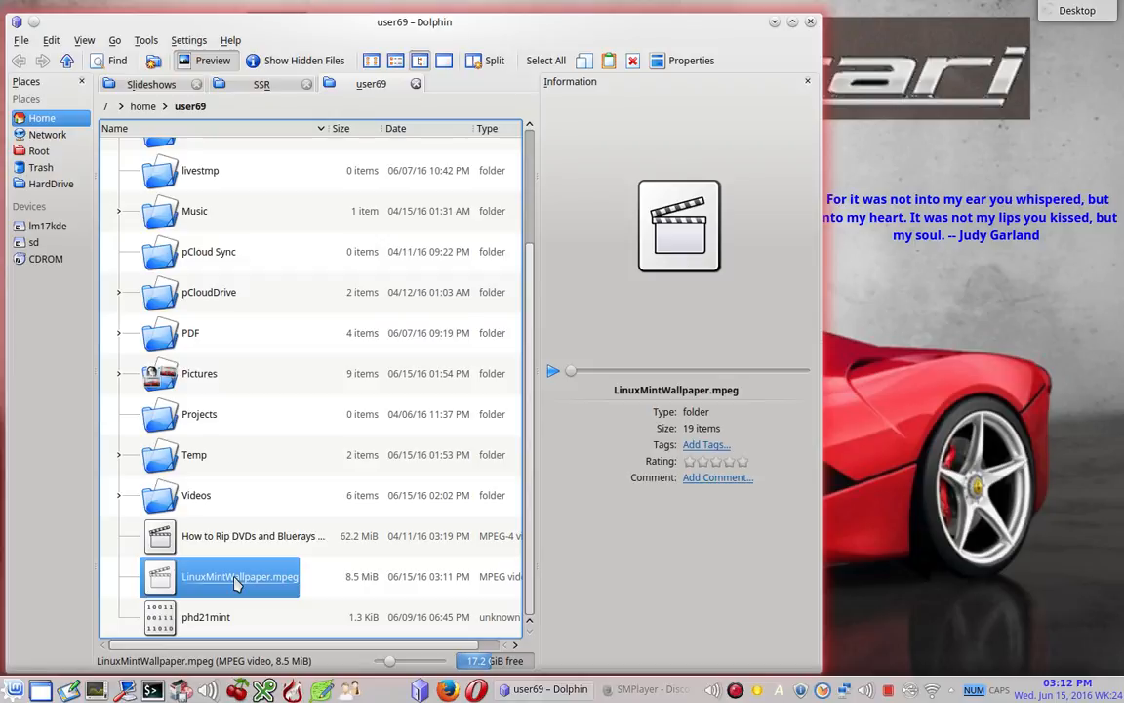
{"action": "right_click", "coordinate": [235, 582]}
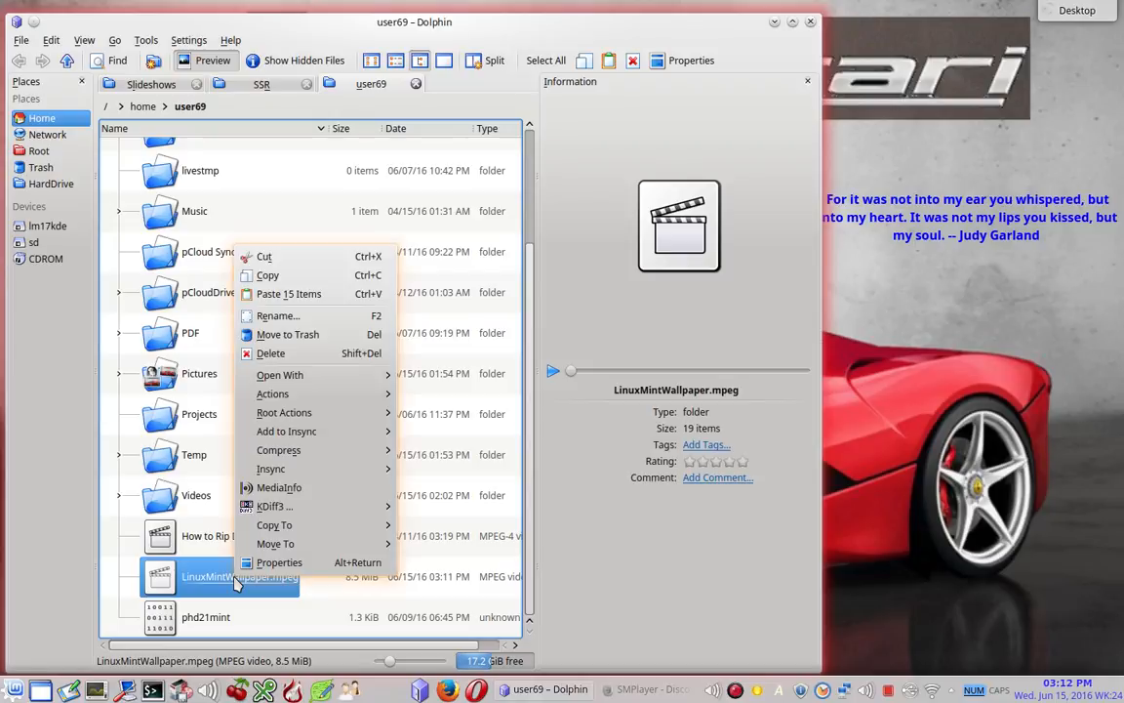
{"action": "mouse_move", "coordinate": [342, 384]}
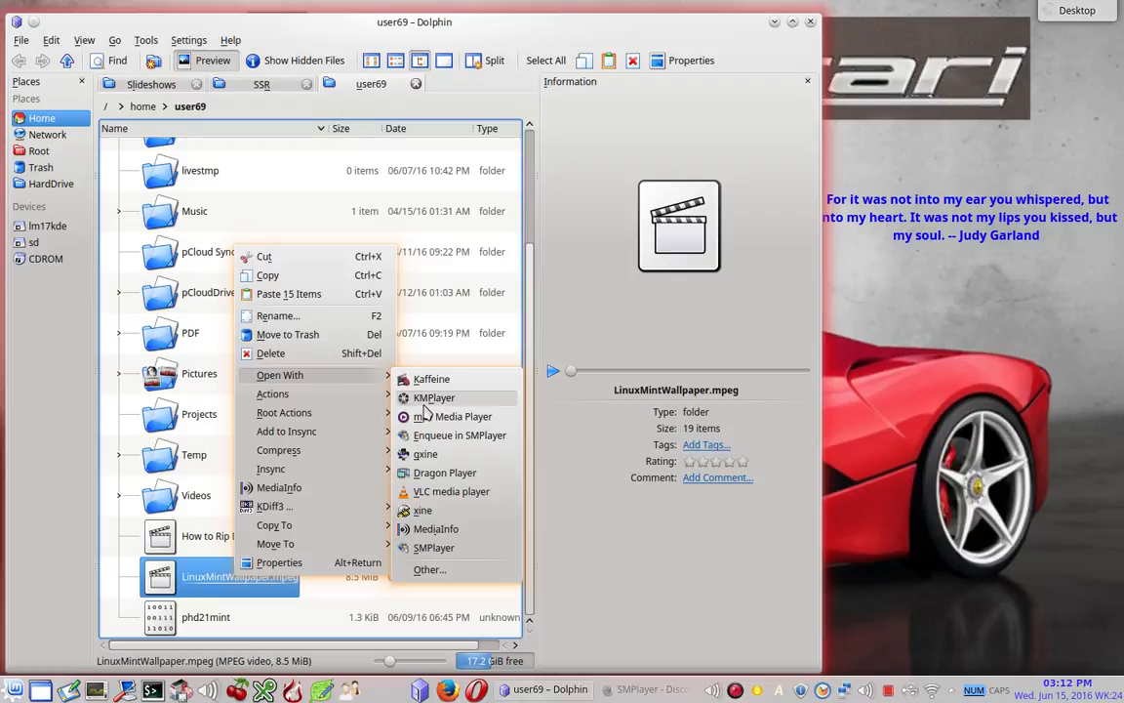
{"action": "left_click", "coordinate": [444, 553]}
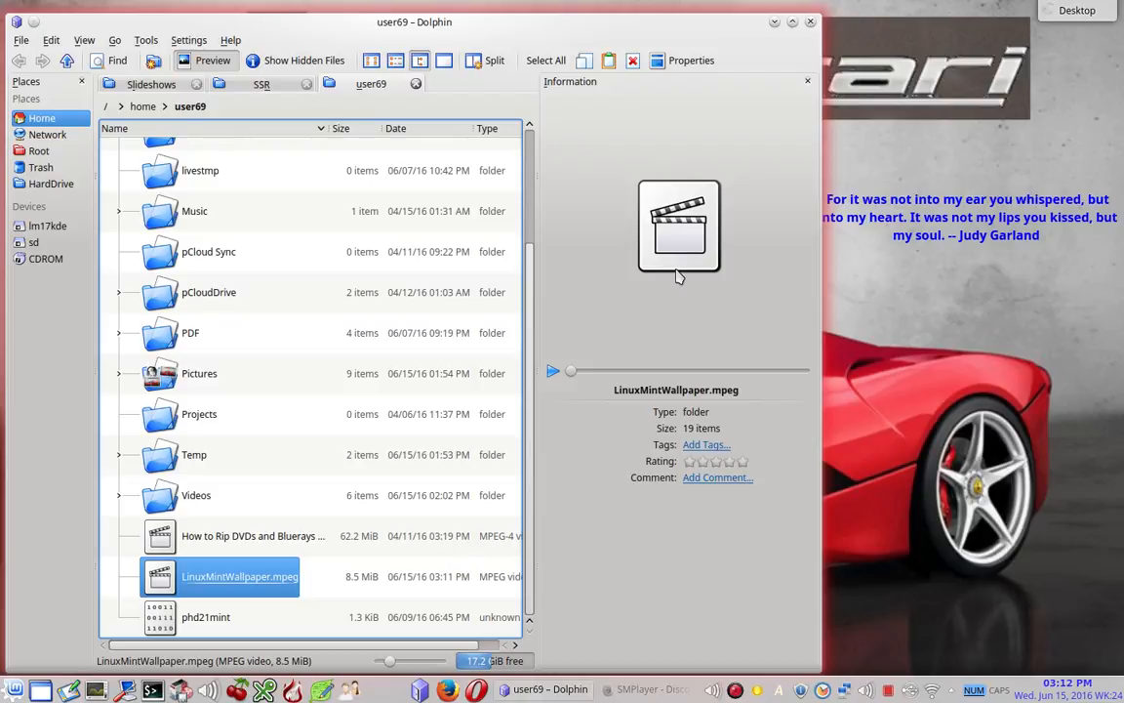
{"action": "left_click", "coordinate": [774, 23]}
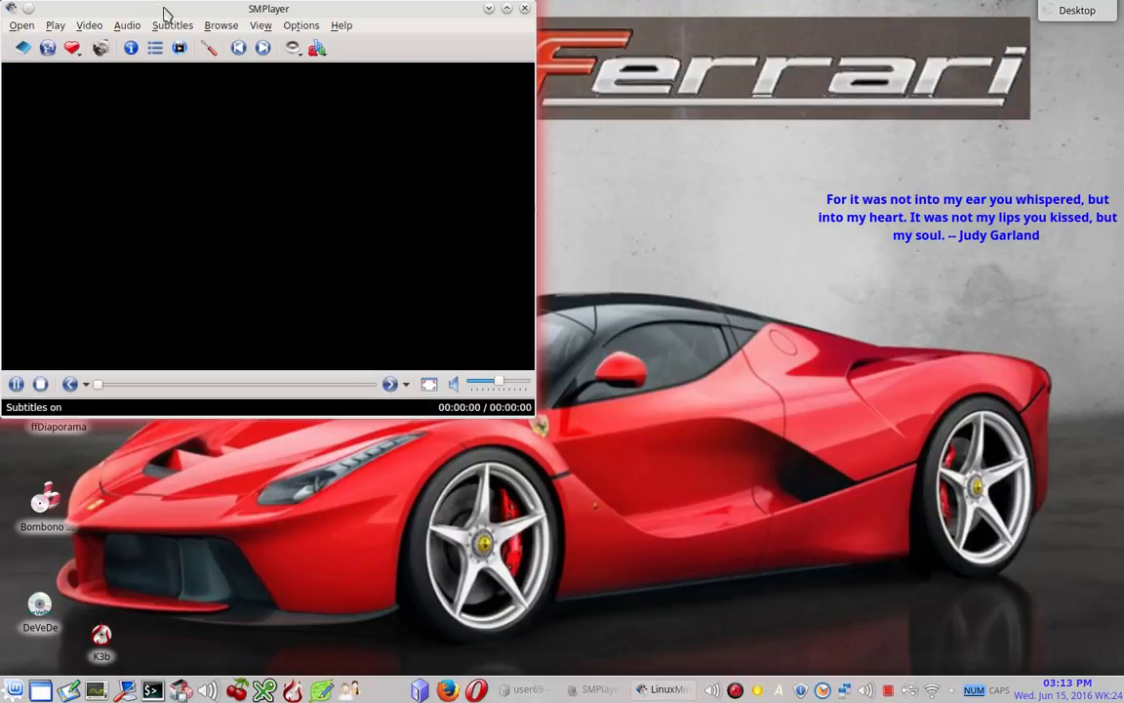
- Move the SMPlayer window clear of the screen corner, close it once the video has played, and switch to Bombono DVD
{"action": "left_click_drag", "start_coordinate": [166, 14], "coordinate": [375, 139]}
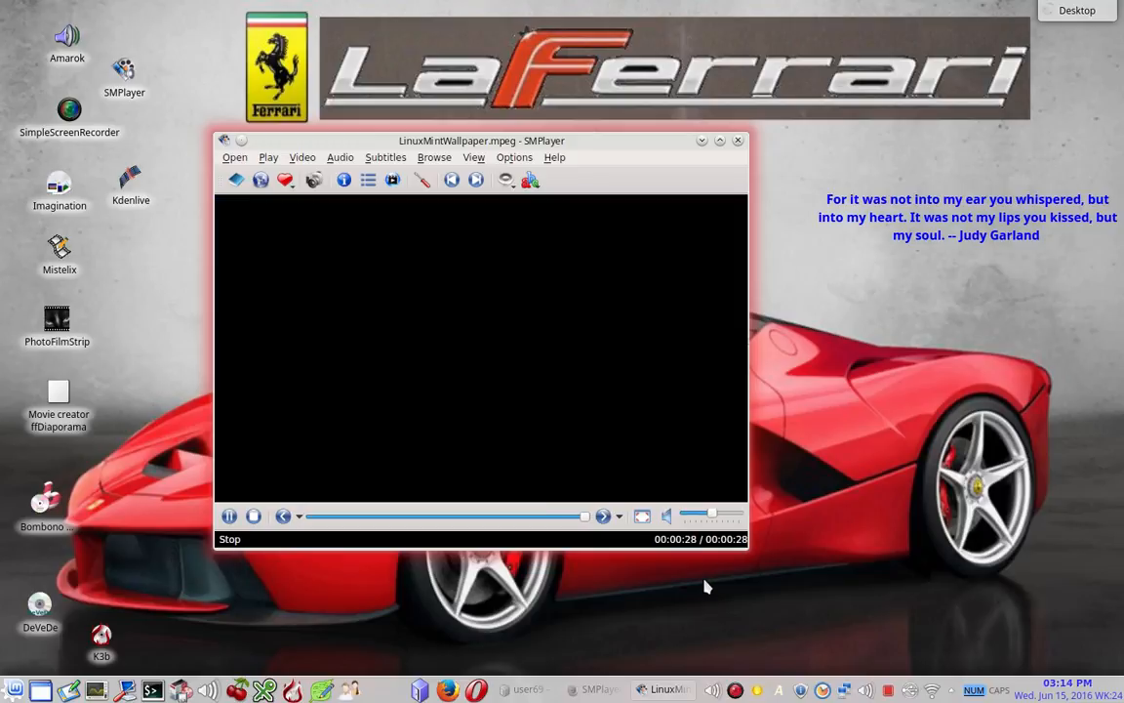
{"action": "left_click", "coordinate": [738, 144]}
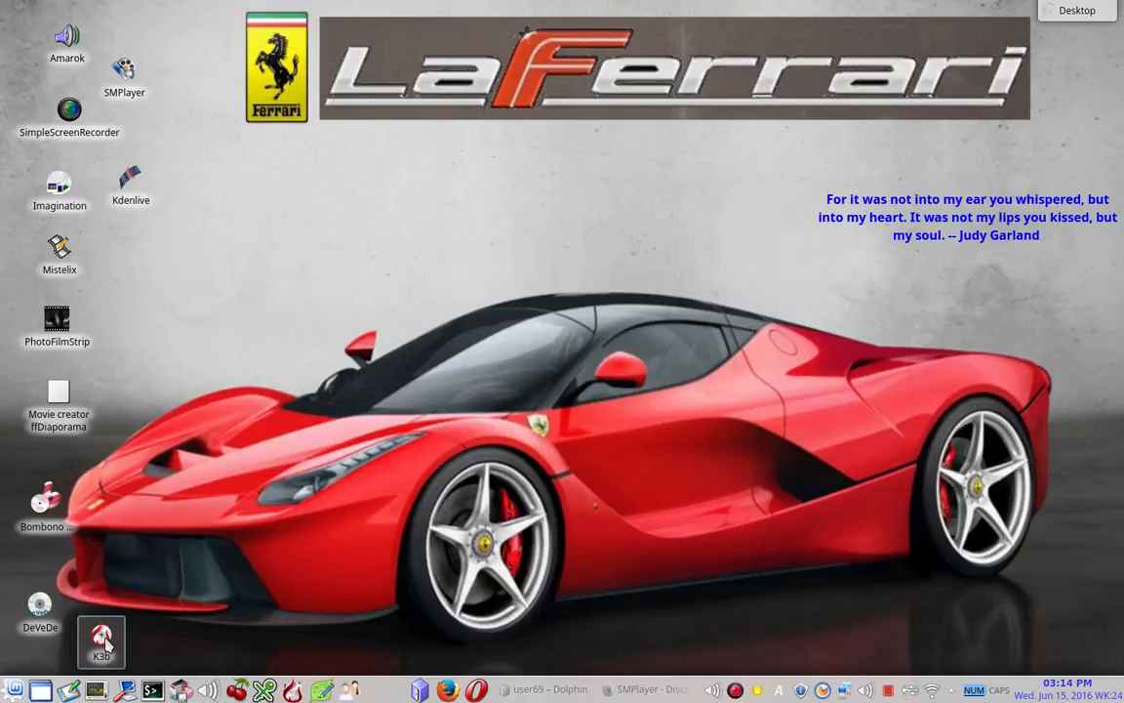
{"action": "double_click", "coordinate": [44, 501]}
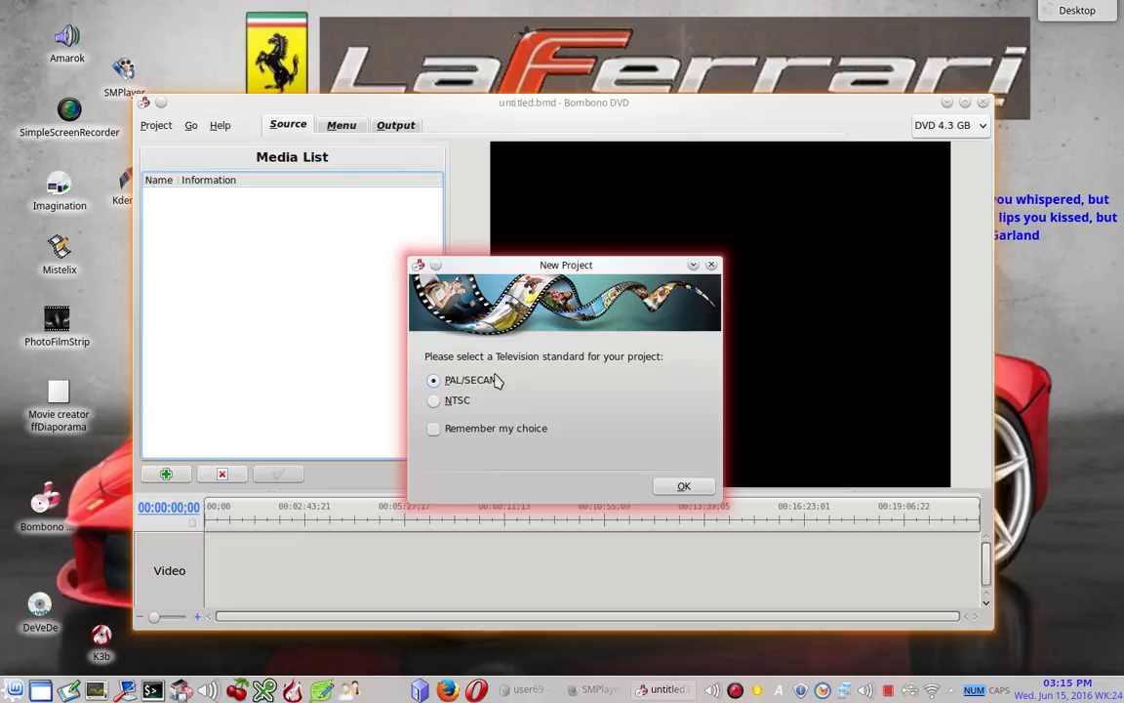
- Create the new project with the NTSC television standard, remember that choice, and select DVD 4.3 GB as the disc size
{"action": "left_click", "coordinate": [435, 403]}
{"action": "left_click", "coordinate": [435, 430]}
{"action": "left_click", "coordinate": [677, 487]}
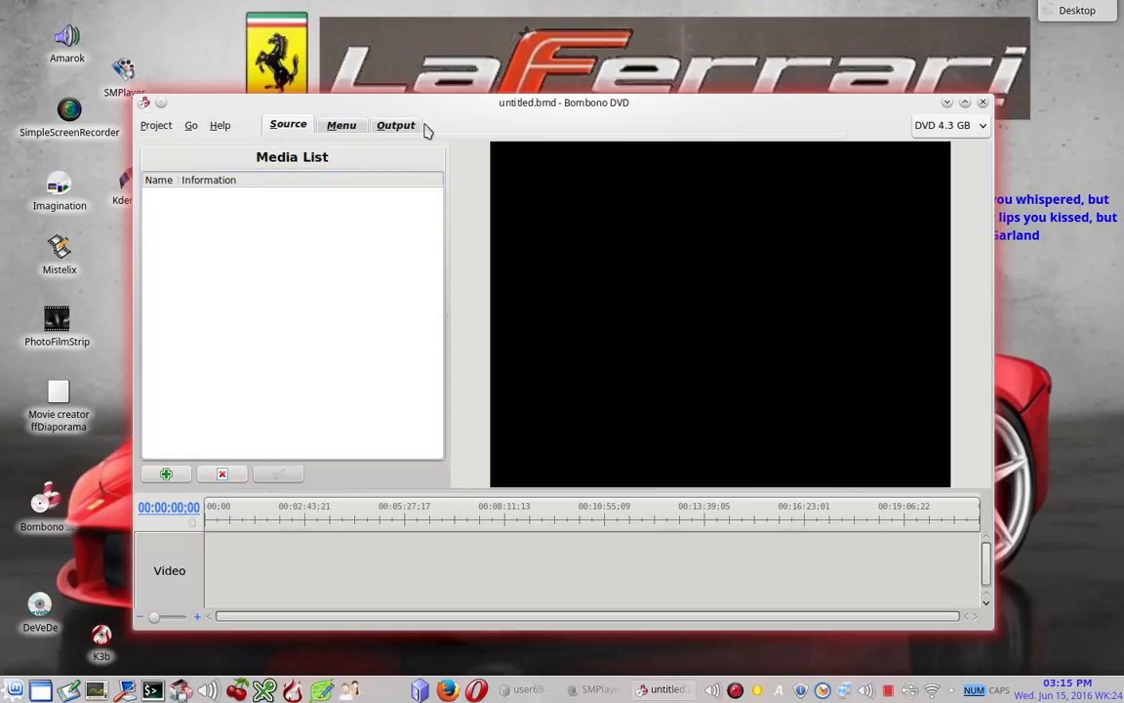
{"action": "left_click", "coordinate": [983, 133]}
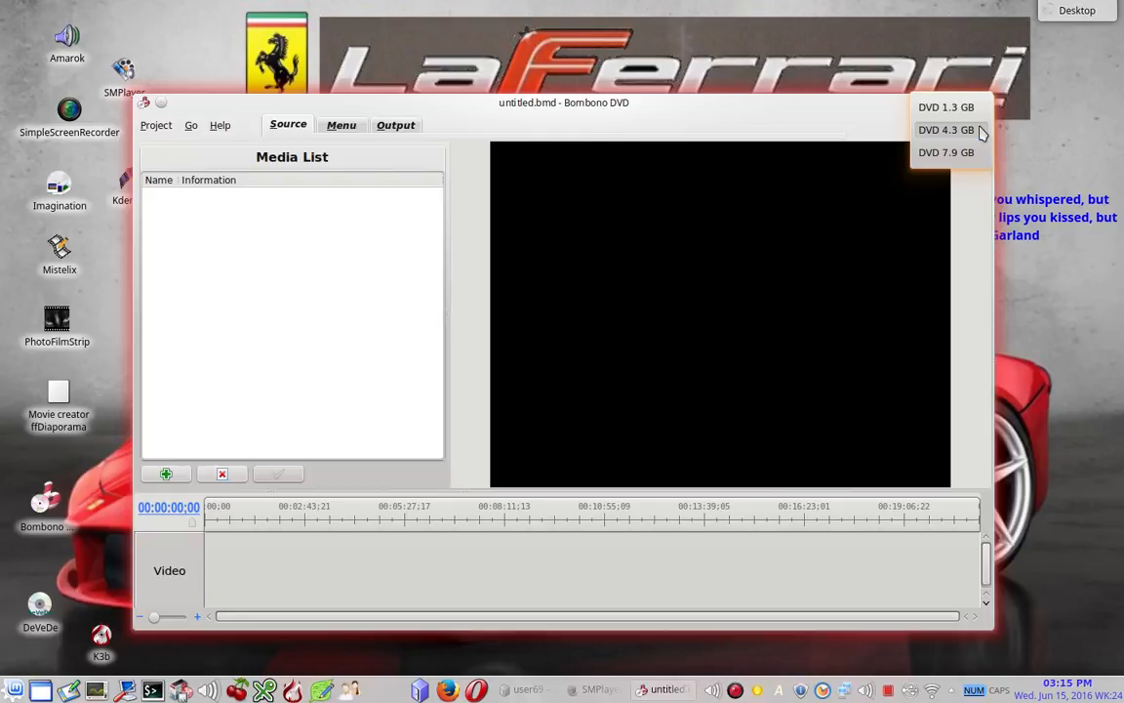
{"action": "left_click", "coordinate": [935, 131]}
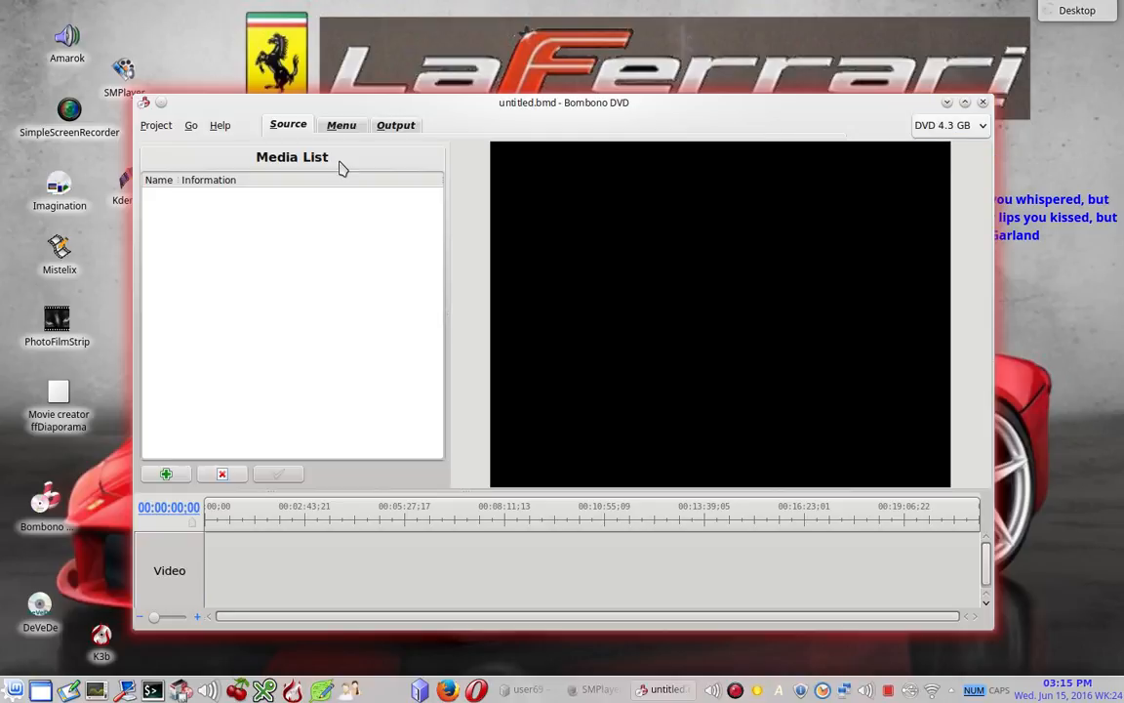
- Add LinuxMintWallpaper.mpeg from the home folder to the project's media list
{"action": "left_click", "coordinate": [177, 480]}
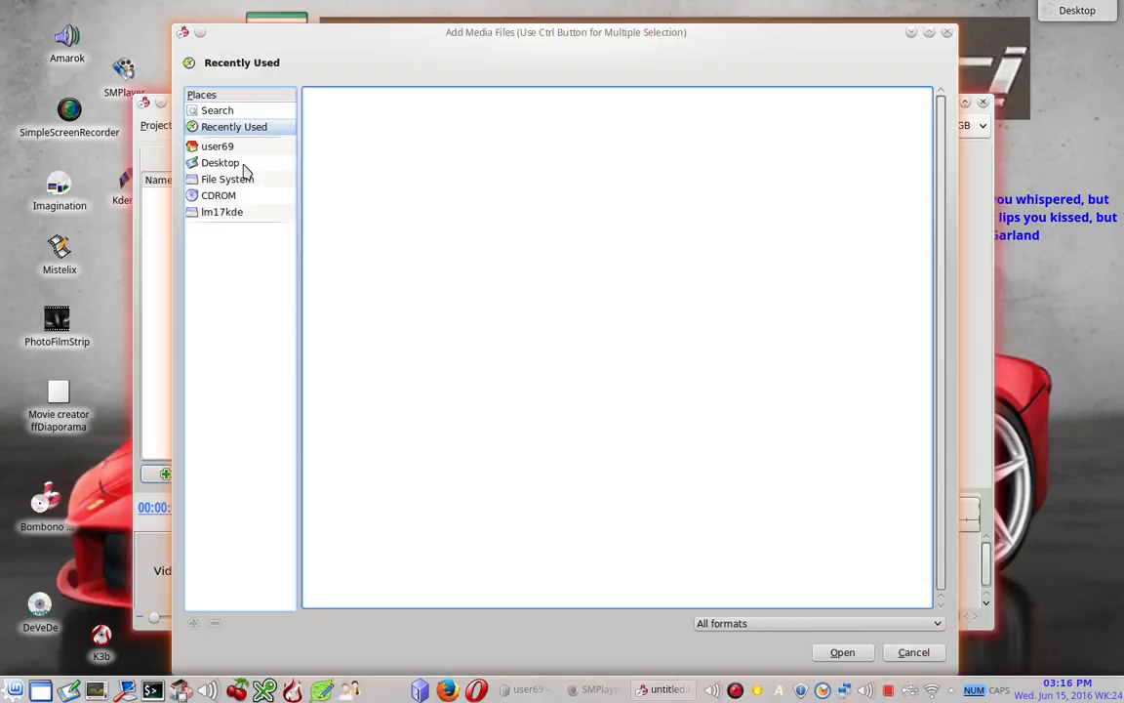
{"action": "left_click", "coordinate": [233, 148]}
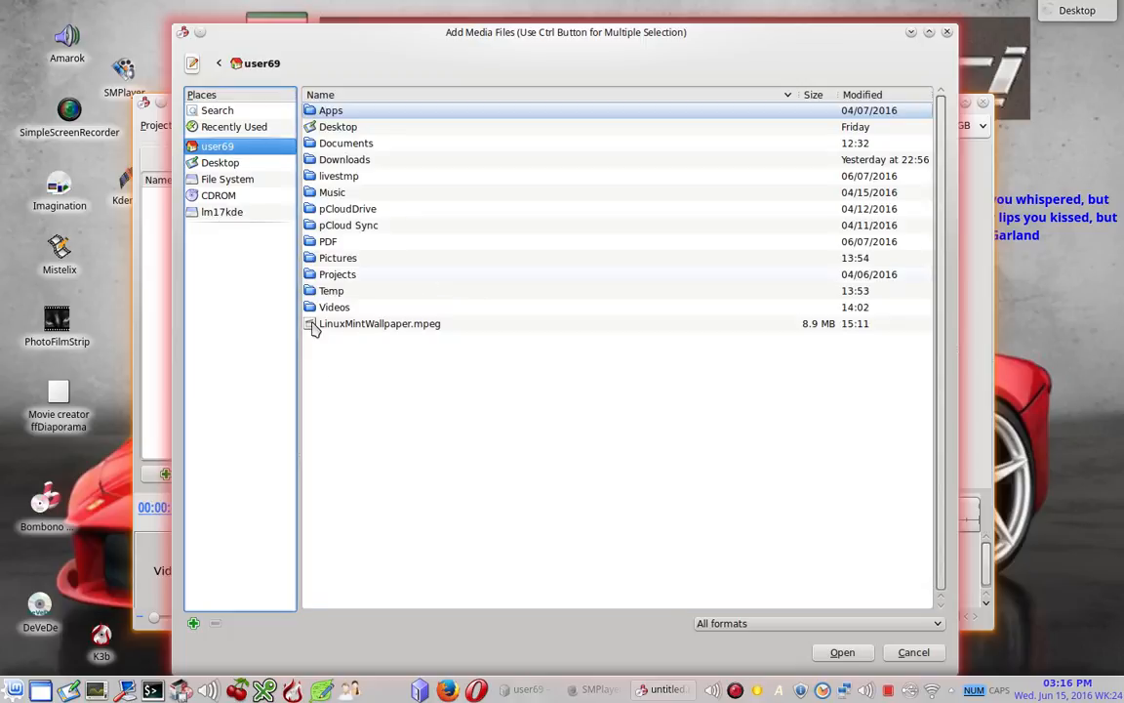
{"action": "left_click", "coordinate": [313, 328]}
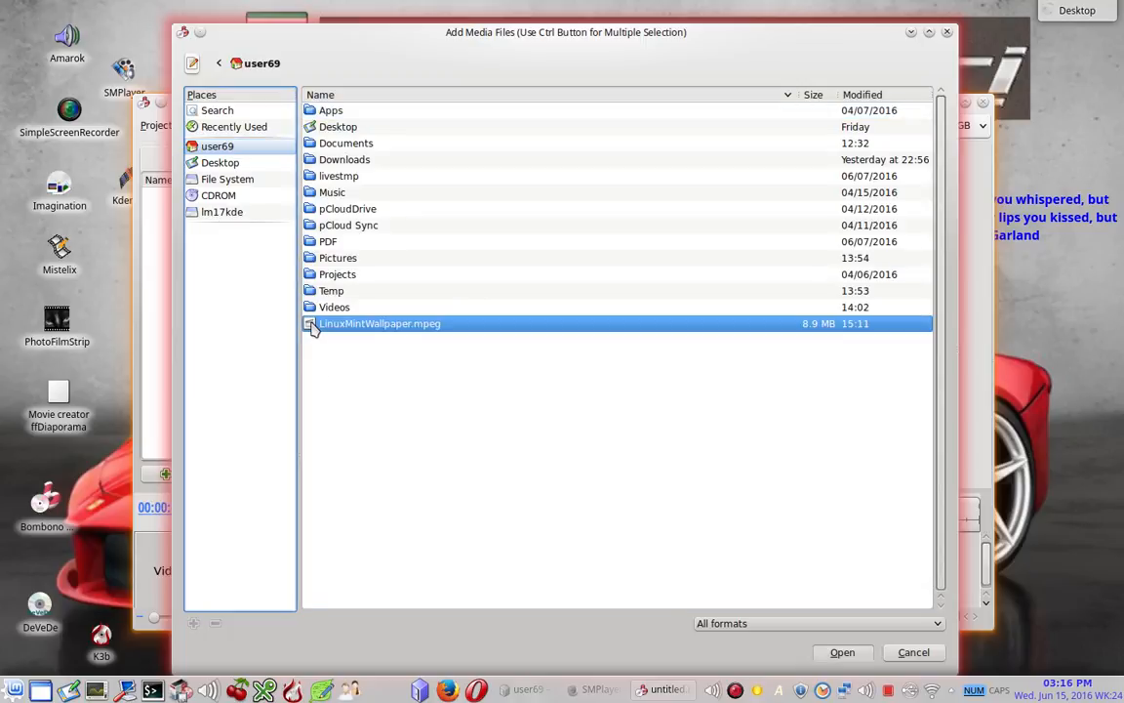
{"action": "double_click", "coordinate": [313, 328]}
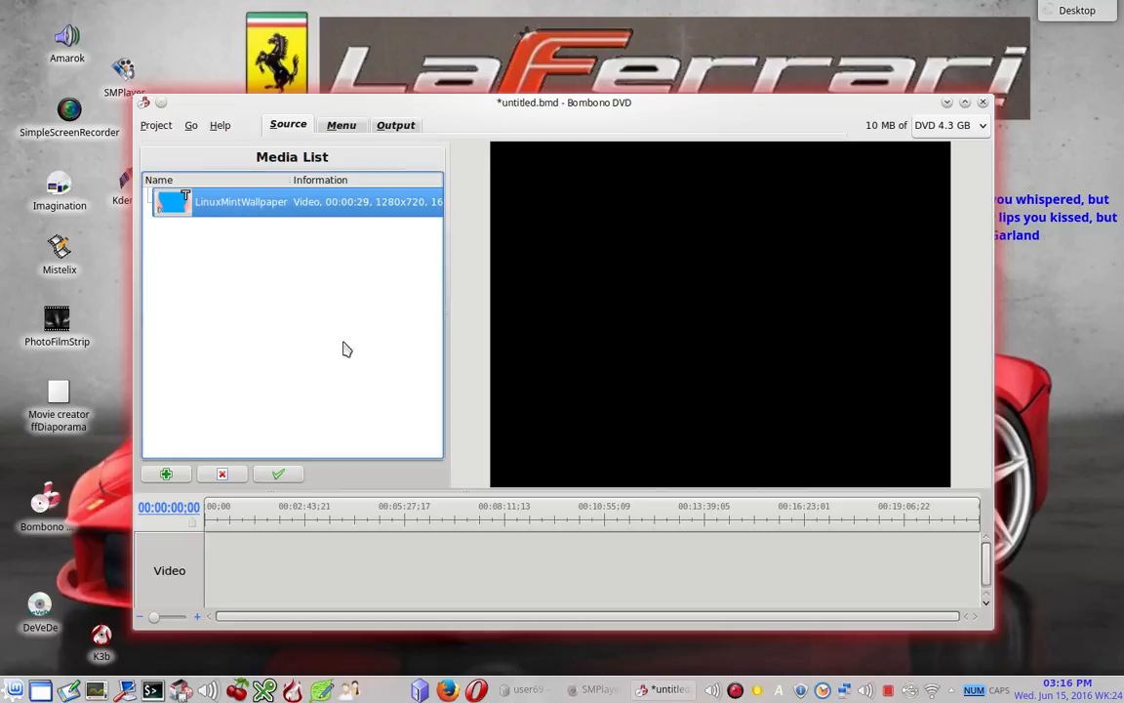
- Add the picture 3-LinuxMint_Lucyfe.jpg from Pictures/Slideshows/LinuxMintWallpaper to the media list
{"action": "left_click", "coordinate": [170, 475]}
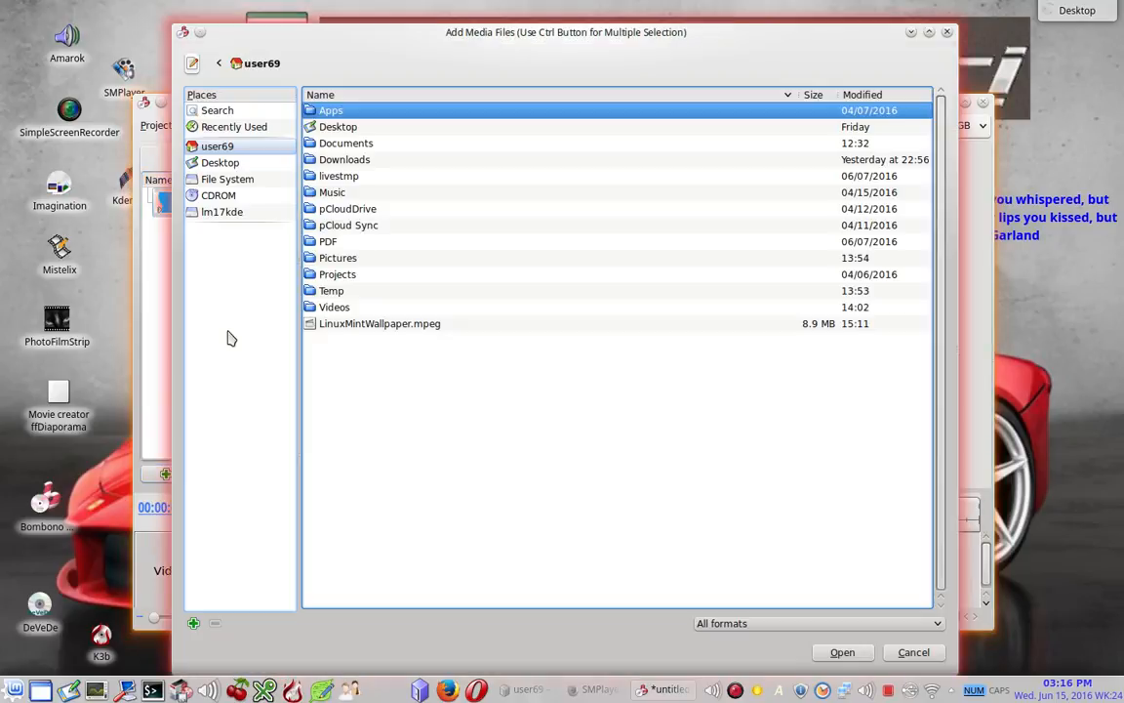
{"action": "left_click", "coordinate": [313, 259]}
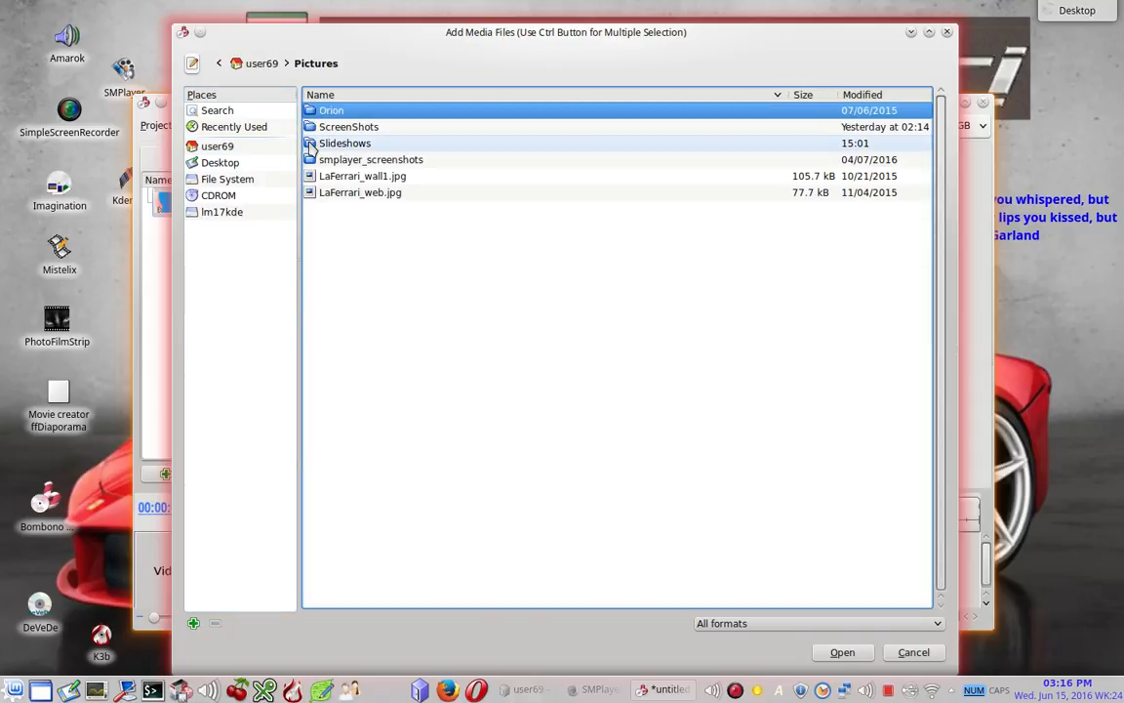
{"action": "left_click", "coordinate": [310, 146]}
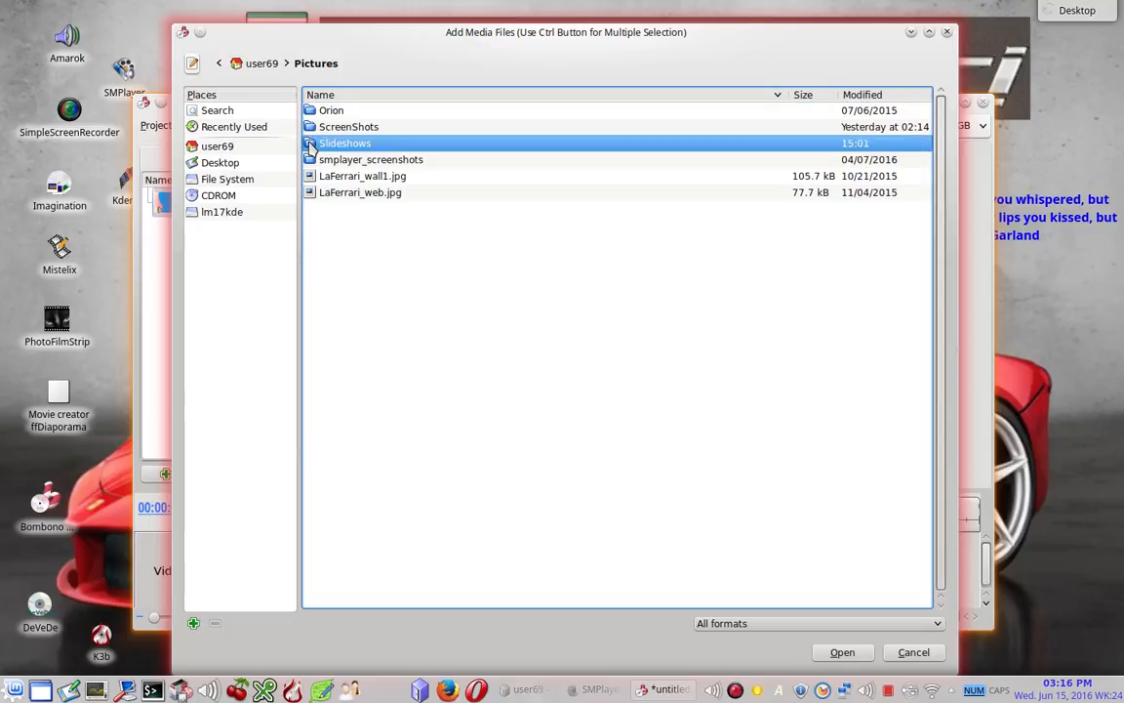
{"action": "double_click", "coordinate": [311, 146]}
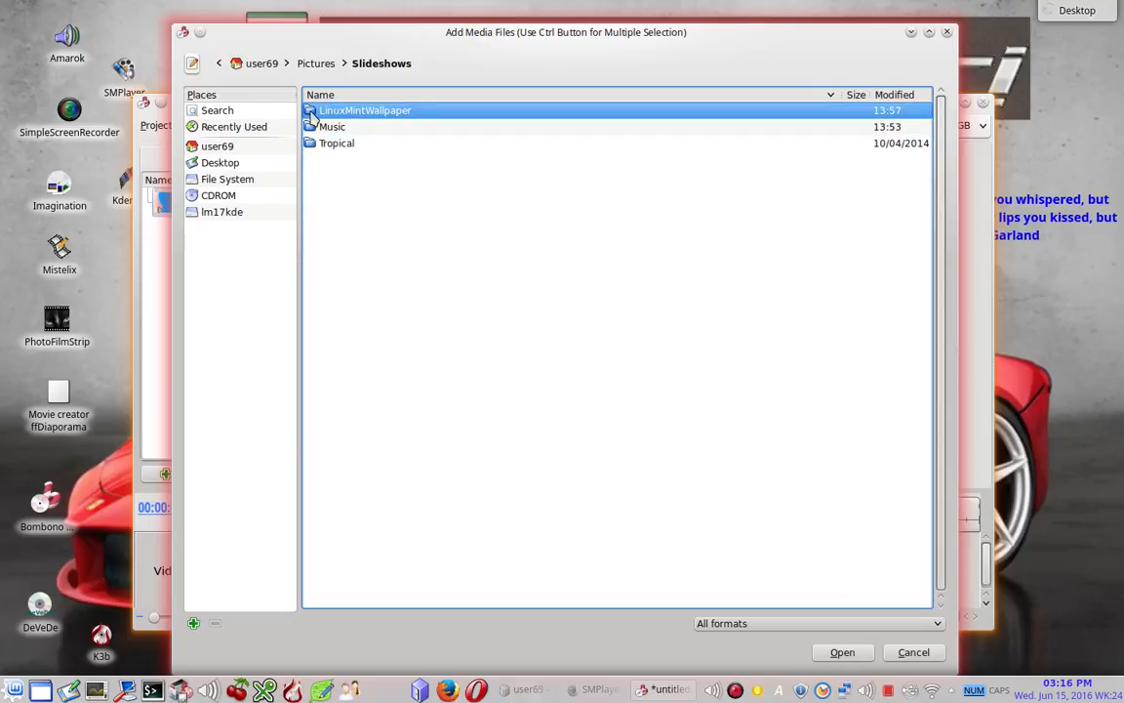
{"action": "double_click", "coordinate": [311, 112]}
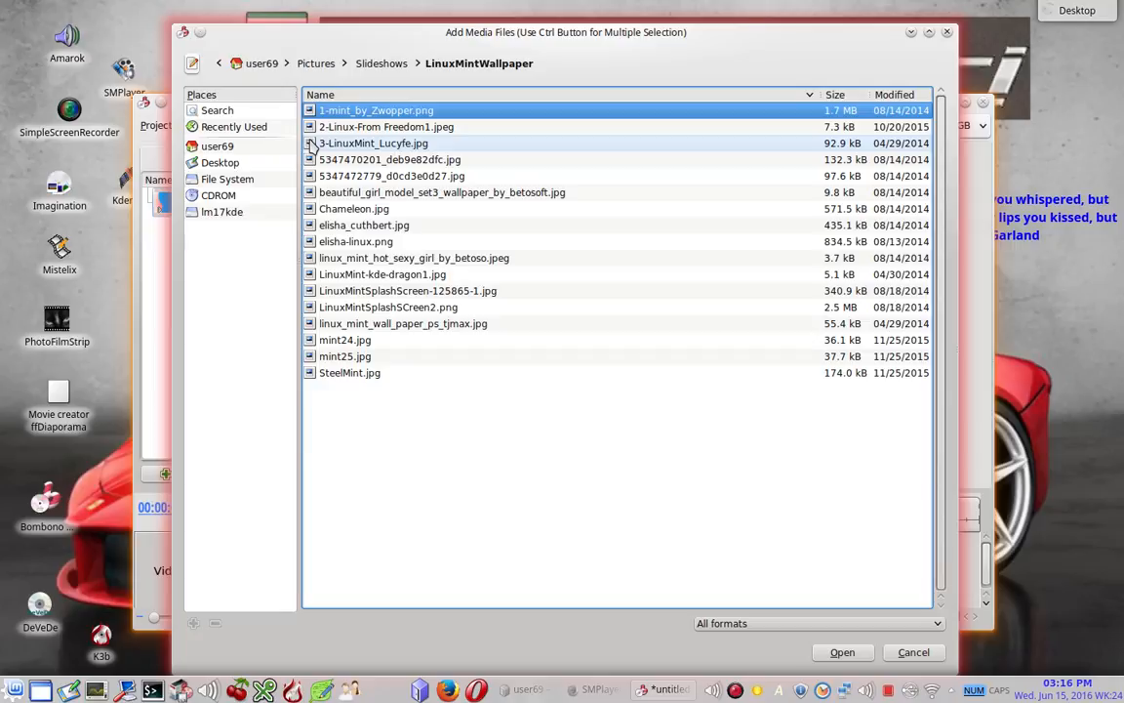
{"action": "left_click", "coordinate": [314, 145]}
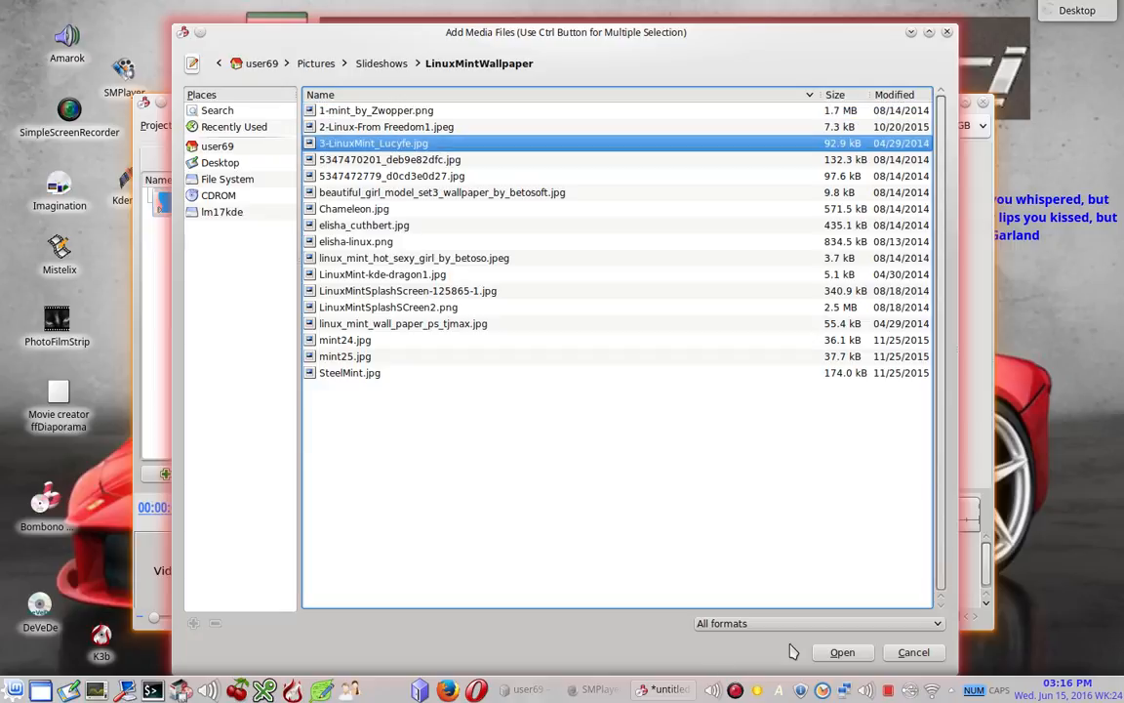
{"action": "left_click", "coordinate": [825, 651]}
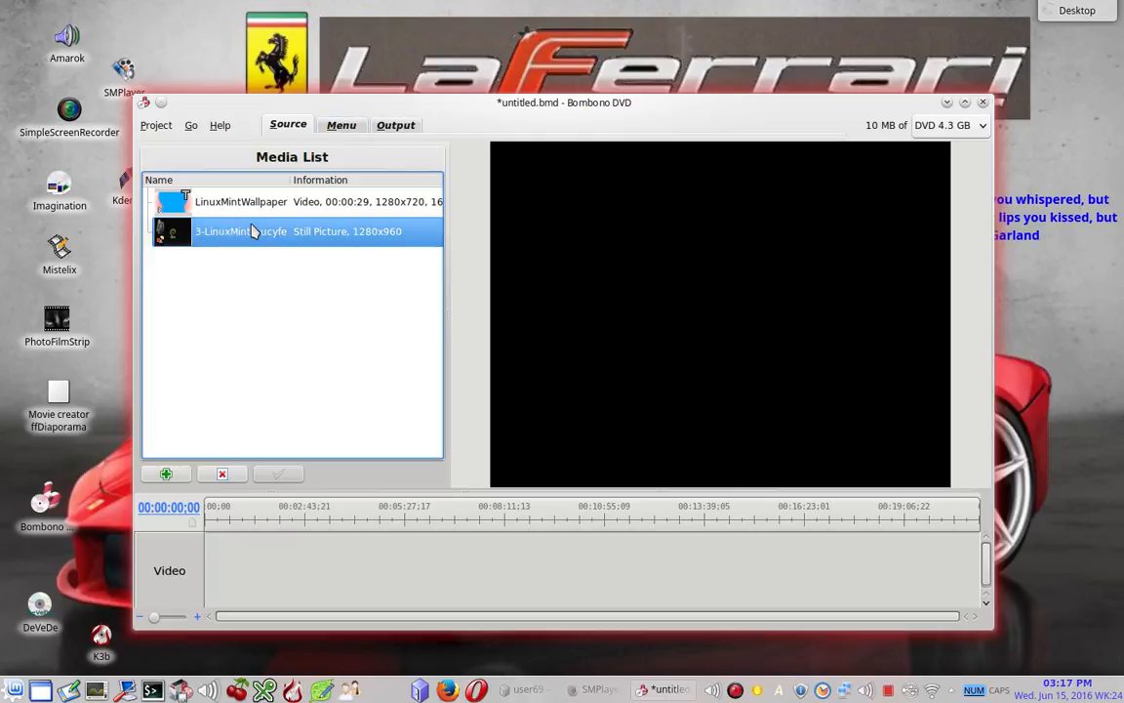
- Add a new menu to the menu list and rename it DVD Menu1
{"action": "left_click", "coordinate": [336, 126]}
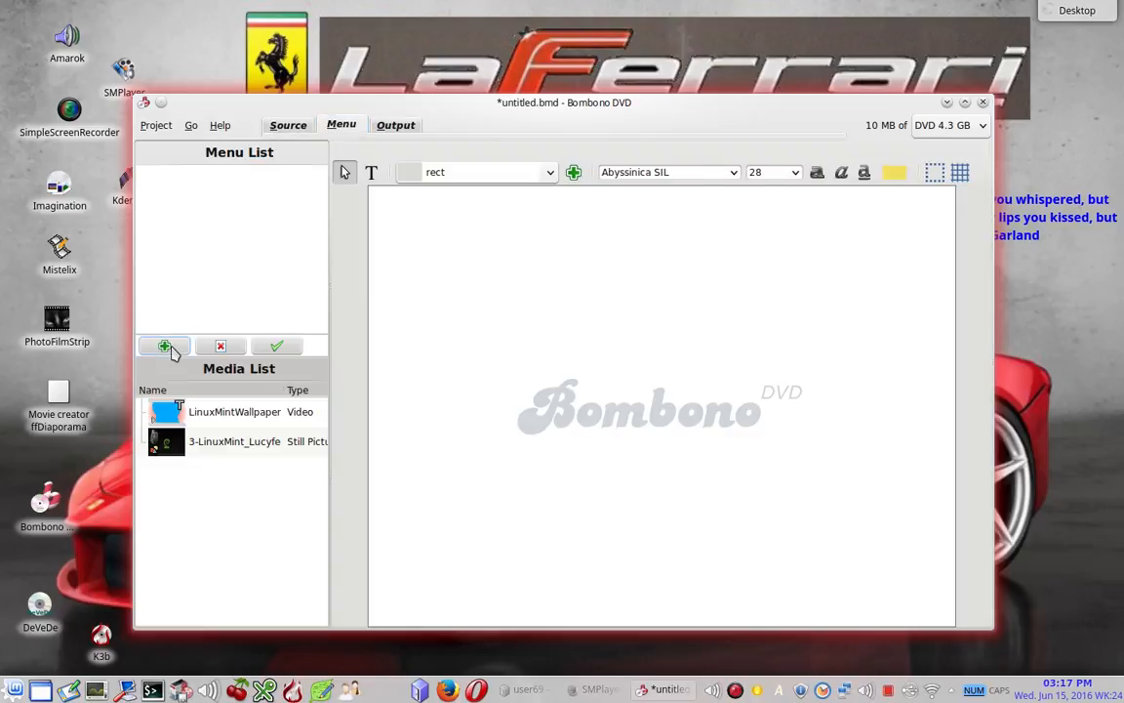
{"action": "left_click", "coordinate": [167, 347]}
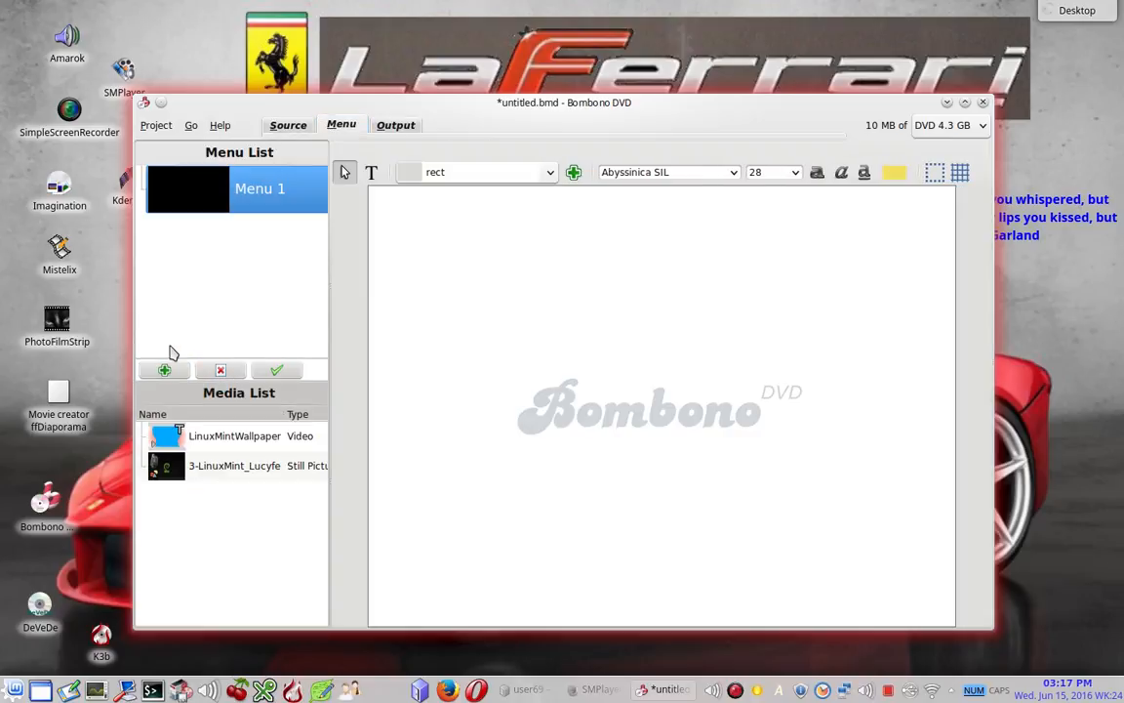
{"action": "right_click", "coordinate": [257, 200]}
{"action": "left_click", "coordinate": [279, 202]}
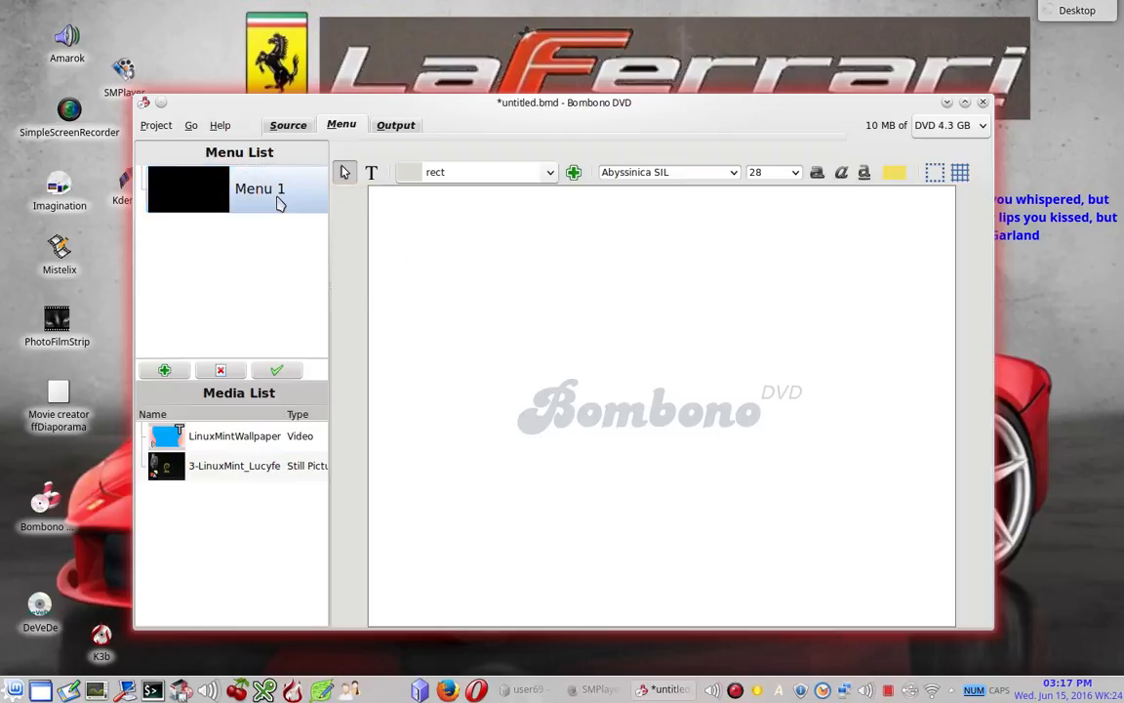
{"action": "type", "text": "DVD MKennu"}
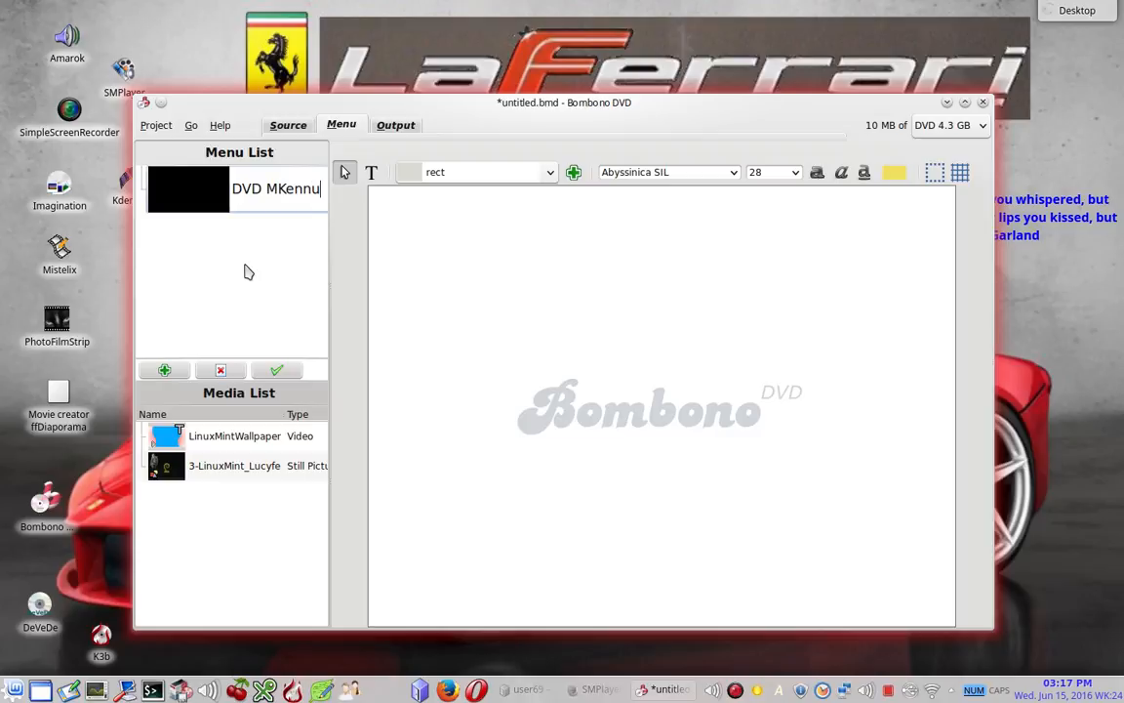
{"action": "key", "text": "BackSpace"}
{"action": "key", "text": "BackSpace"}
{"action": "key", "text": "BackSpace"}
{"action": "key", "text": "BackSpace"}
{"action": "key", "text": "BackSpace"}
{"action": "type", "text": "enu1"}
{"action": "key", "text": "Return"}
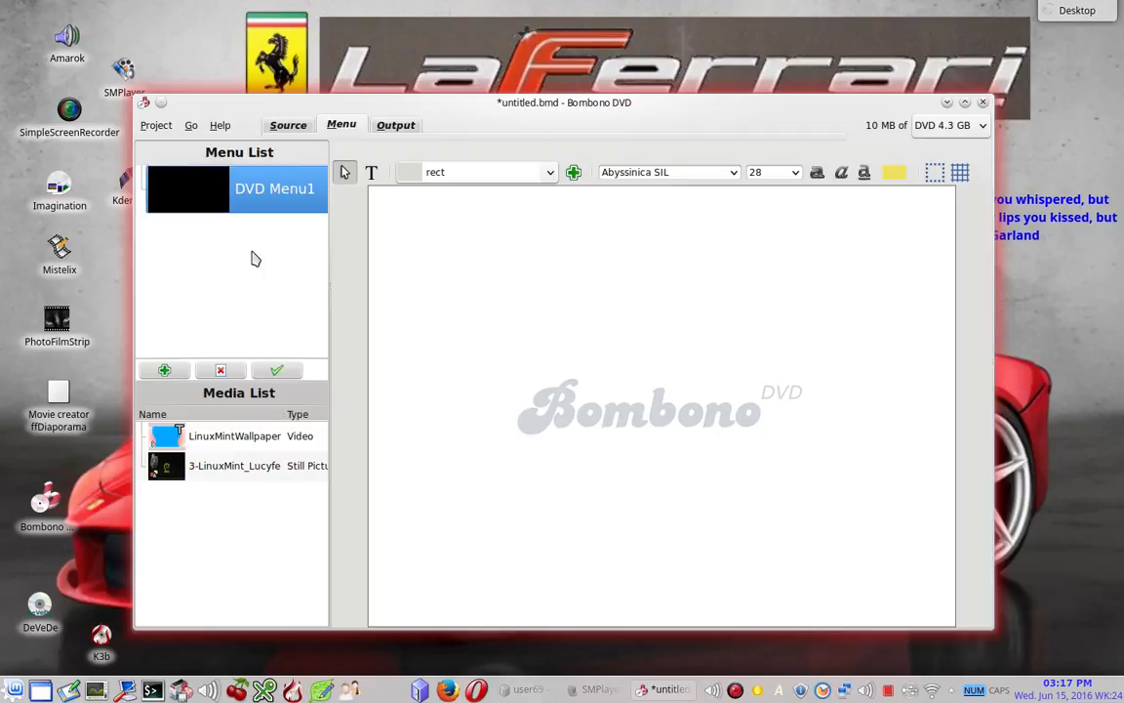
- Open DVD Menu1 for editing and set the still picture 3-LinuxMint_Lucyfe as its poster
{"action": "double_click", "coordinate": [181, 207]}
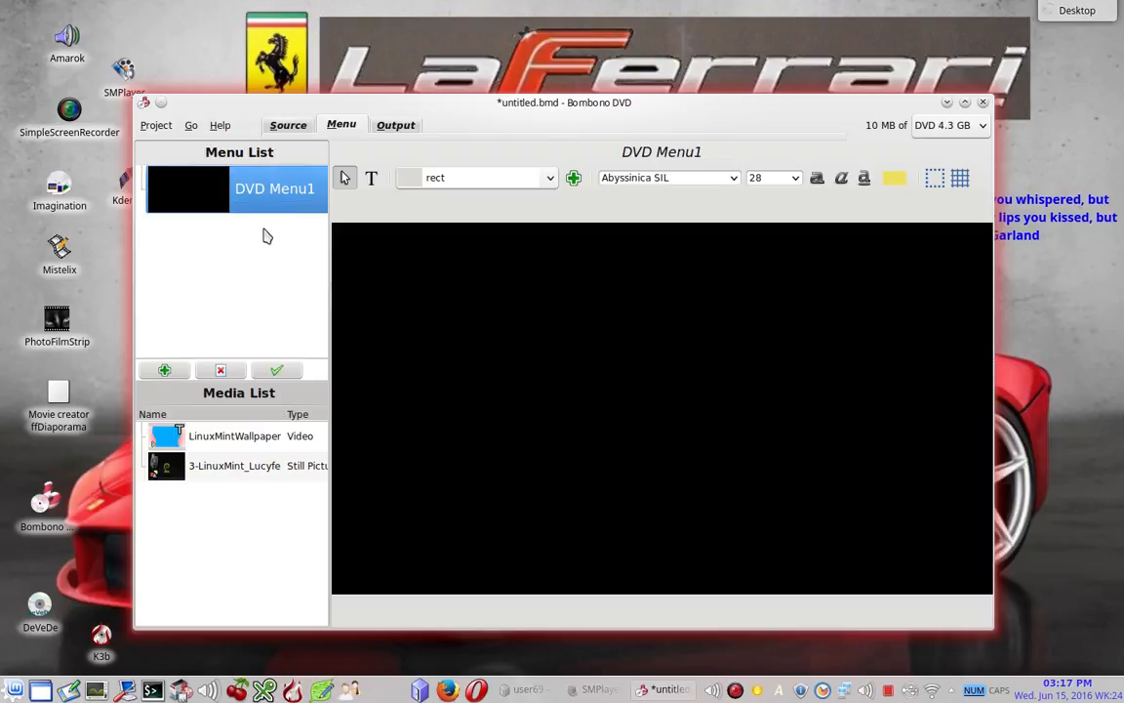
{"action": "right_click", "coordinate": [268, 472]}
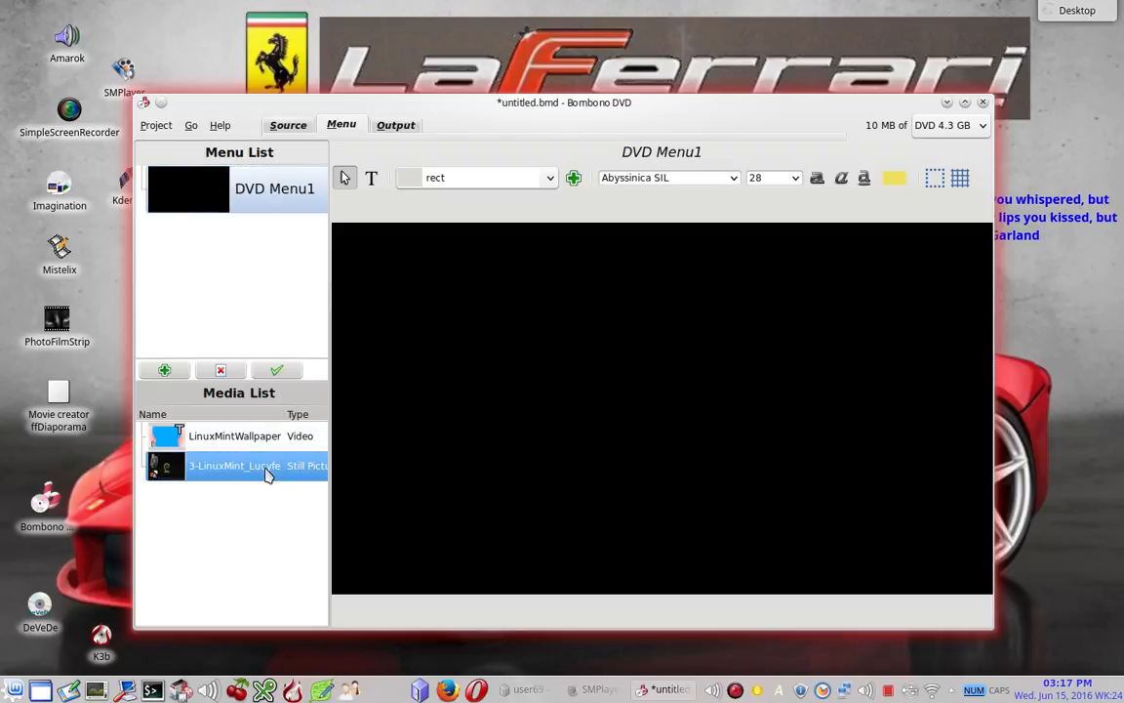
{"action": "right_click", "coordinate": [523, 403]}
{"action": "right_click", "coordinate": [523, 402]}
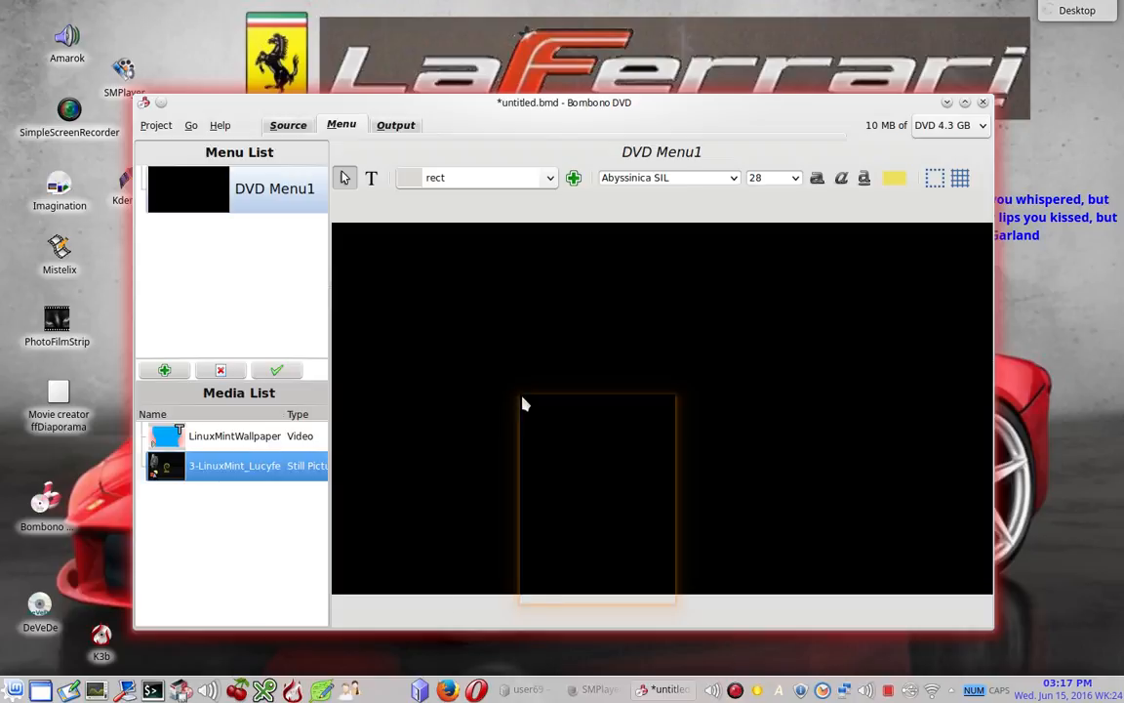
{"action": "right_click", "coordinate": [462, 283]}
{"action": "right_click", "coordinate": [464, 283]}
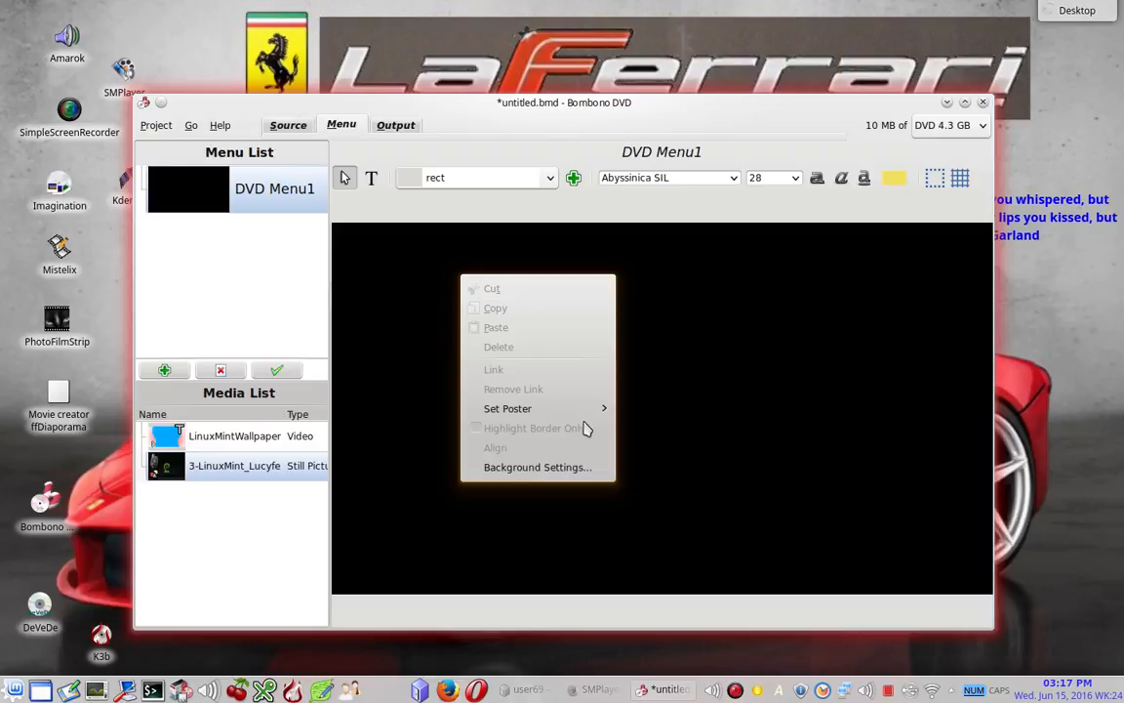
{"action": "mouse_move", "coordinate": [602, 415]}
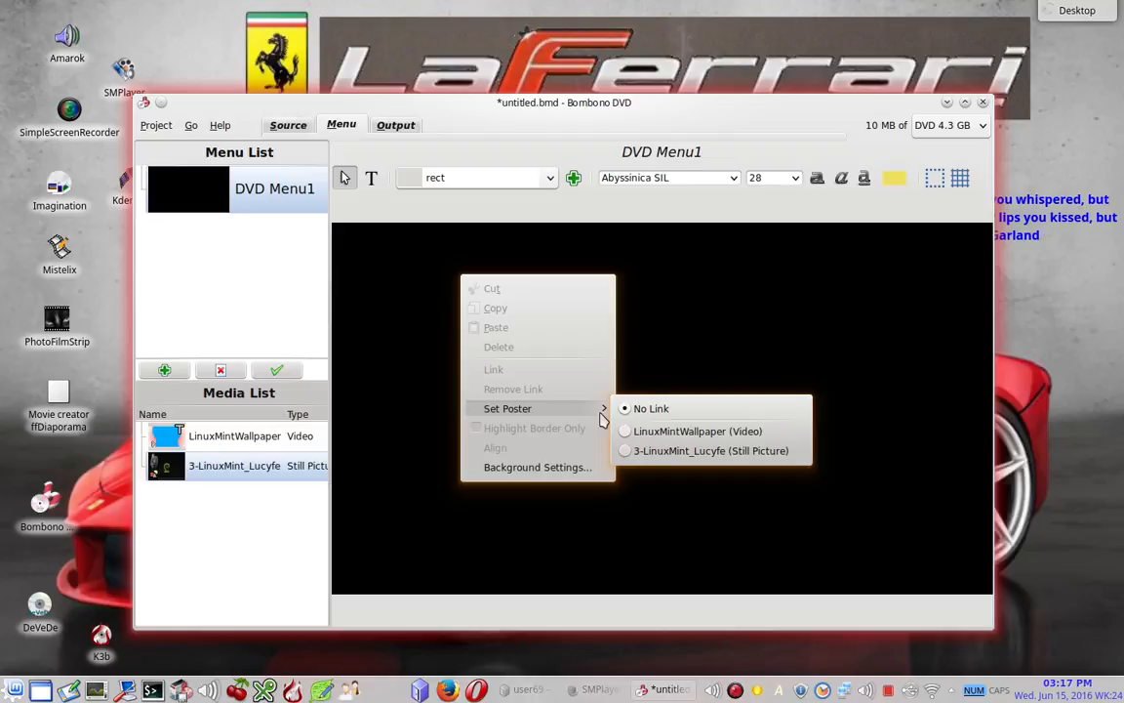
{"action": "left_click", "coordinate": [639, 450]}
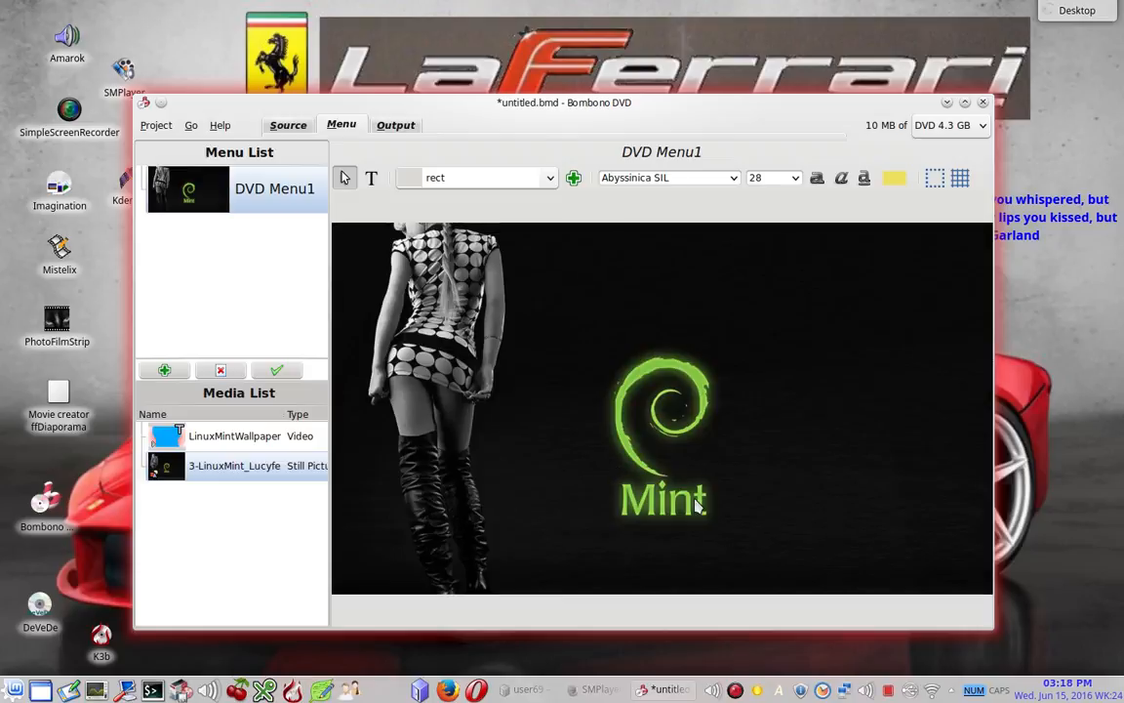
- Set the background style of DVD Menu1 to Stretch
{"action": "right_click", "coordinate": [536, 396]}
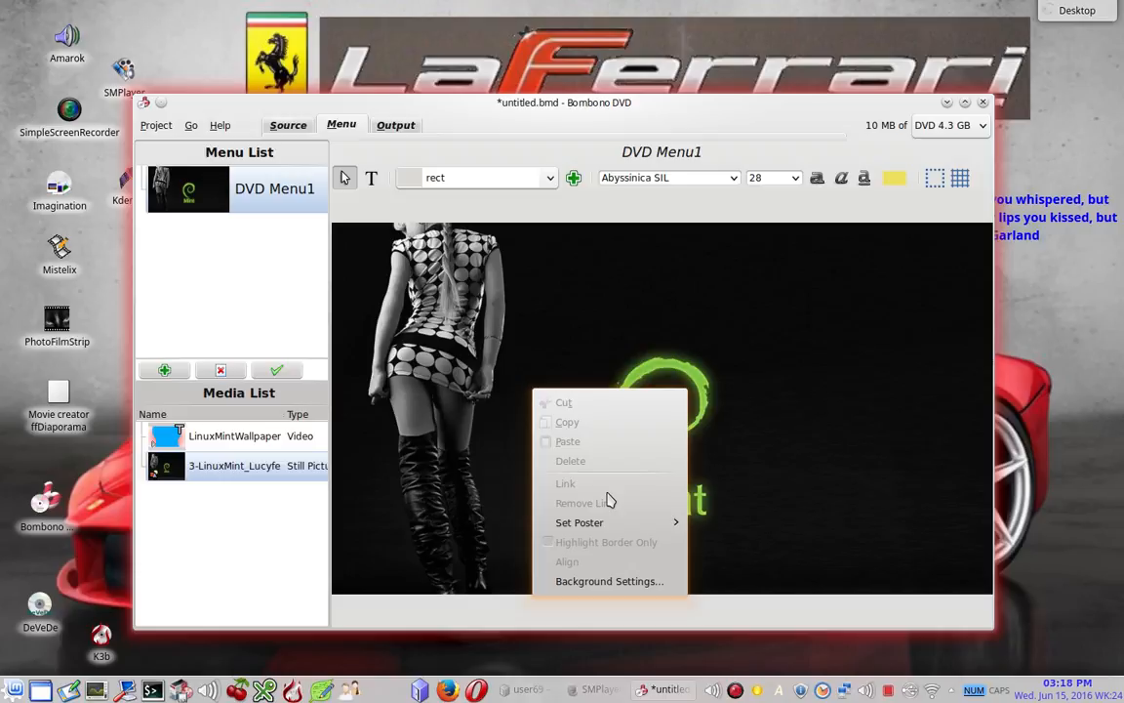
{"action": "left_click", "coordinate": [619, 581]}
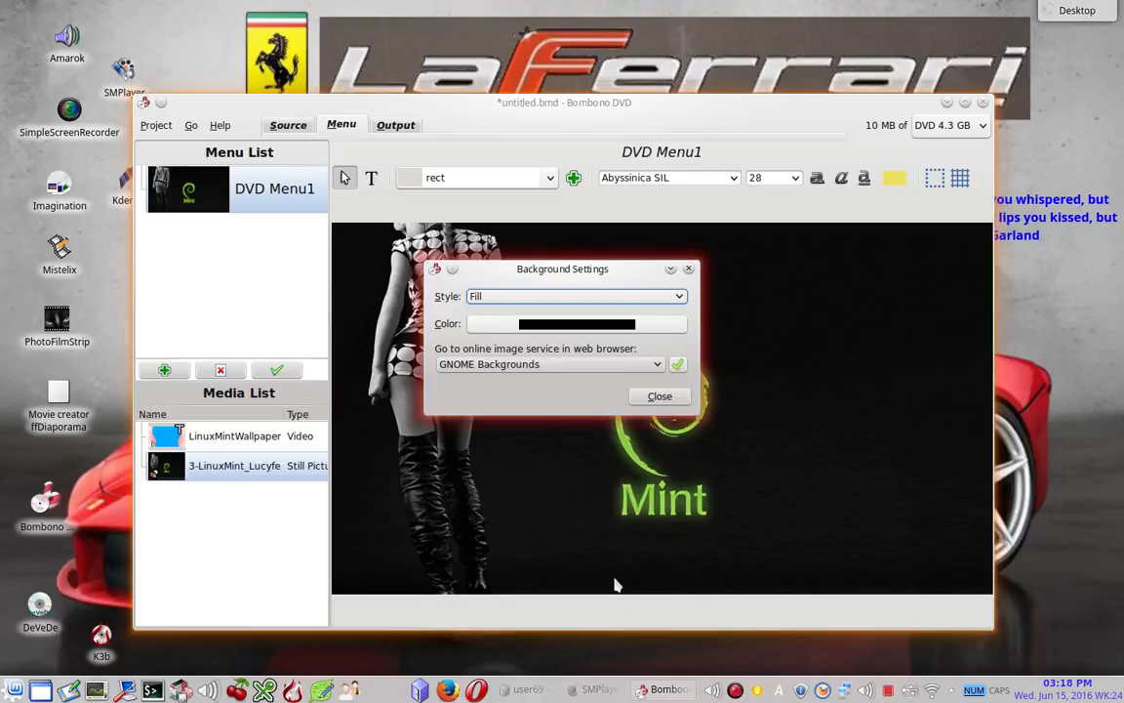
{"action": "left_click", "coordinate": [678, 296]}
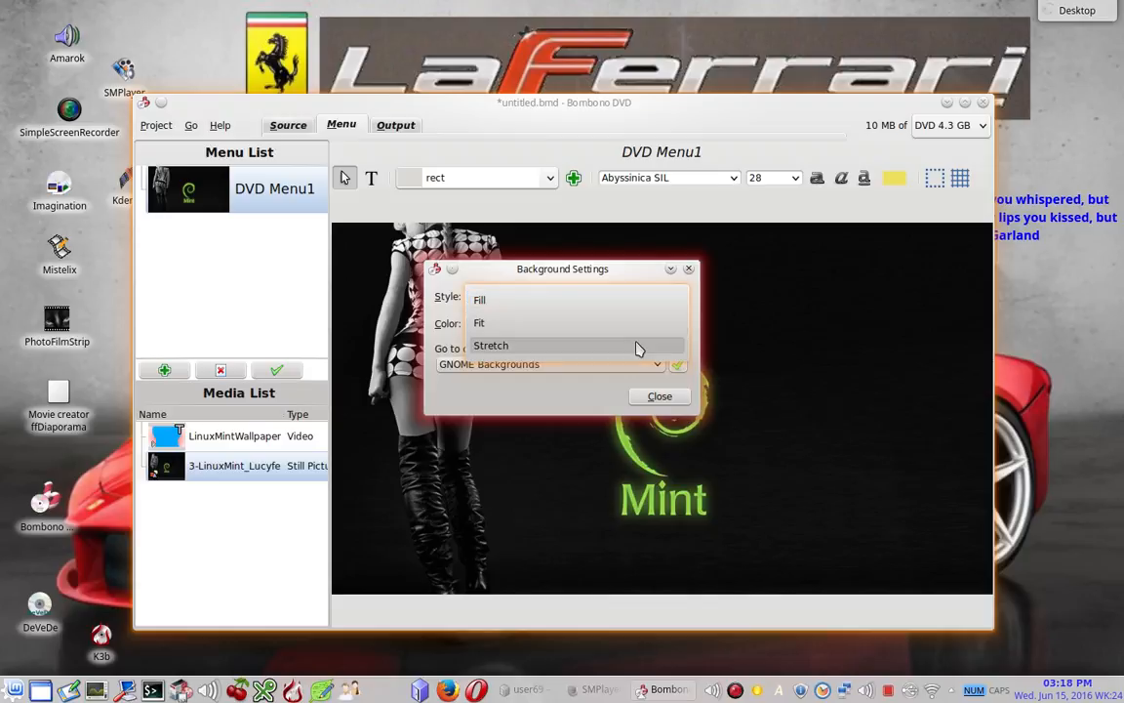
{"action": "left_click", "coordinate": [636, 347]}
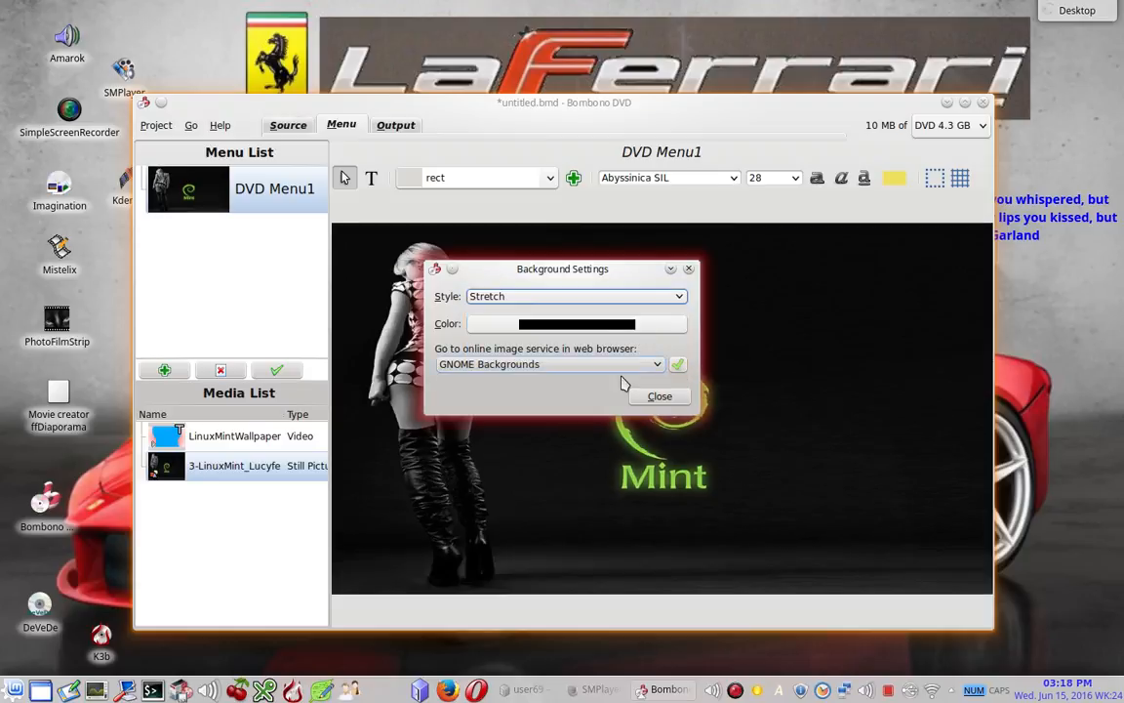
{"action": "left_click", "coordinate": [659, 396]}
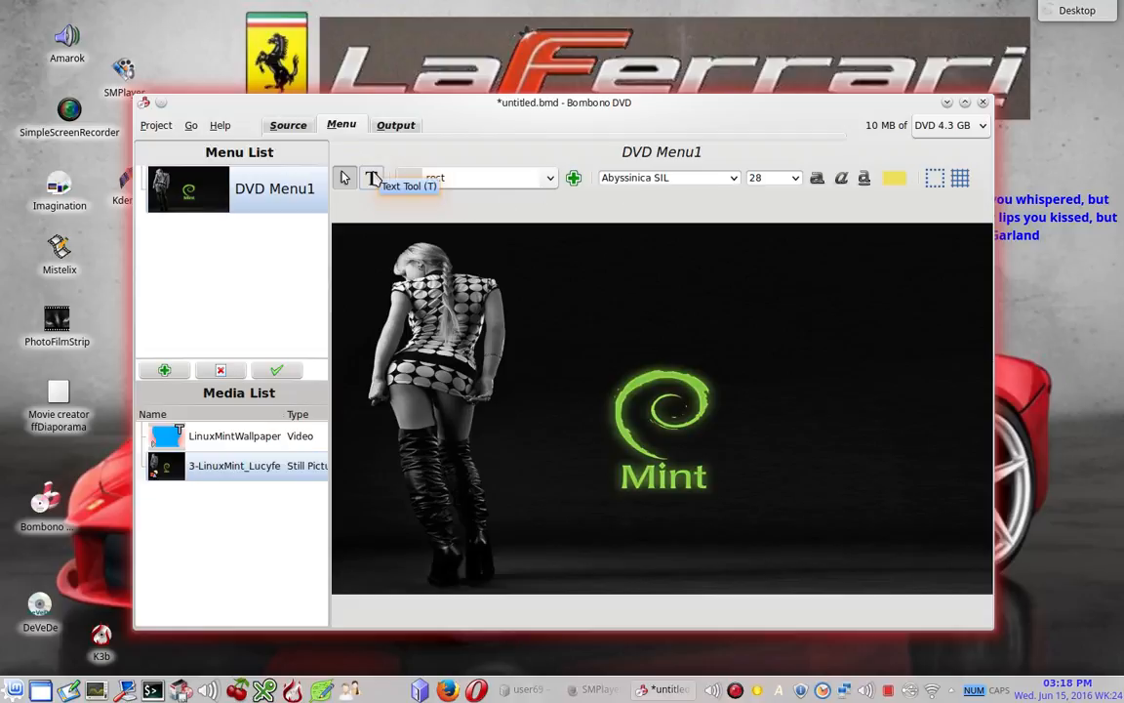
- Add the title text "DVD Linux Mint Wallpaper" near the upper edge of the DVD Menu1 picture with the Text Tool
{"action": "left_click", "coordinate": [372, 179]}
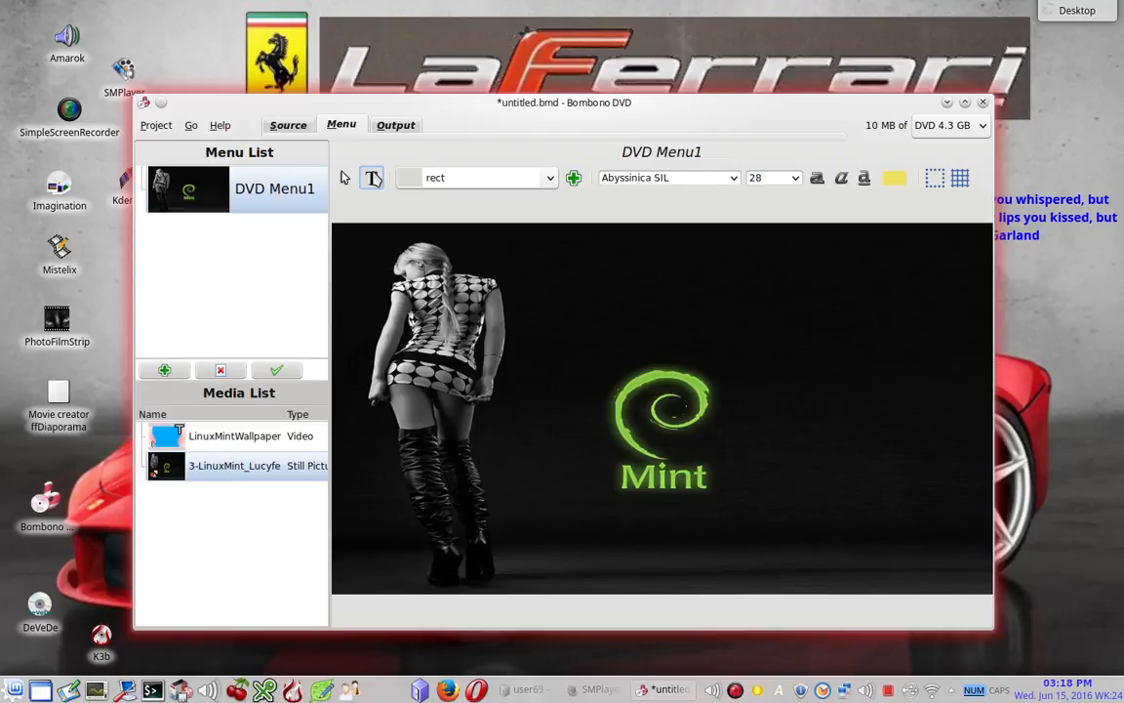
{"action": "left_click", "coordinate": [526, 250]}
{"action": "type", "text": "DVDD"}
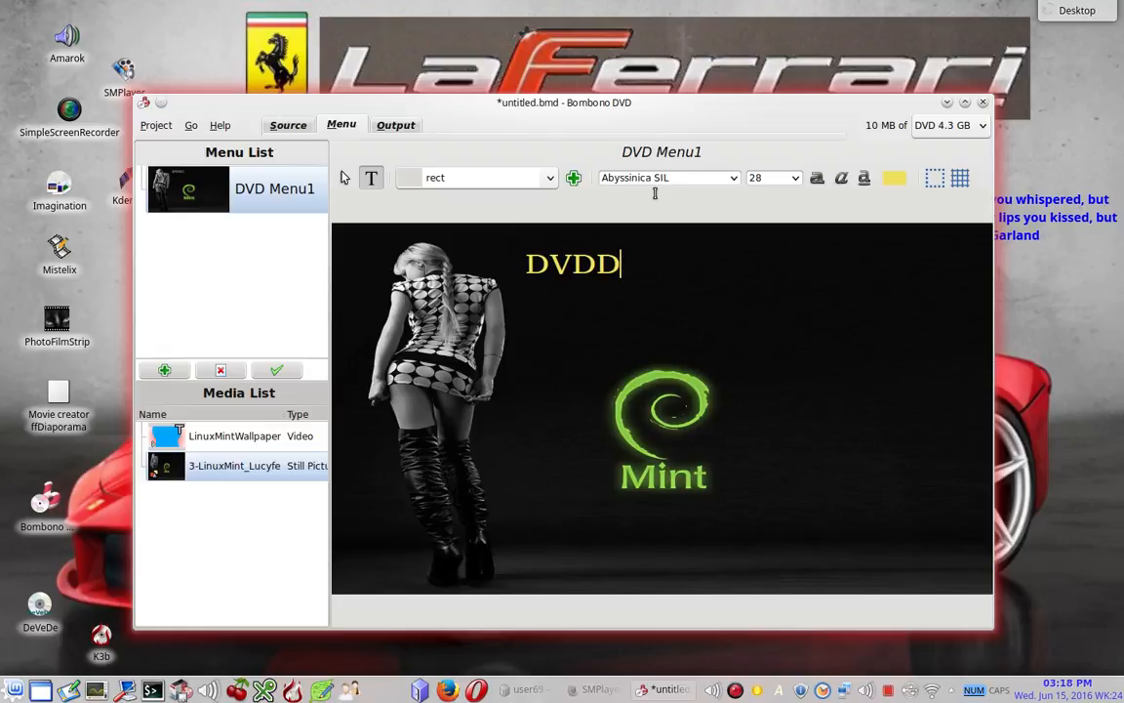
{"action": "key", "text": "BackSpace"}
{"action": "type", "text": "Menu"}
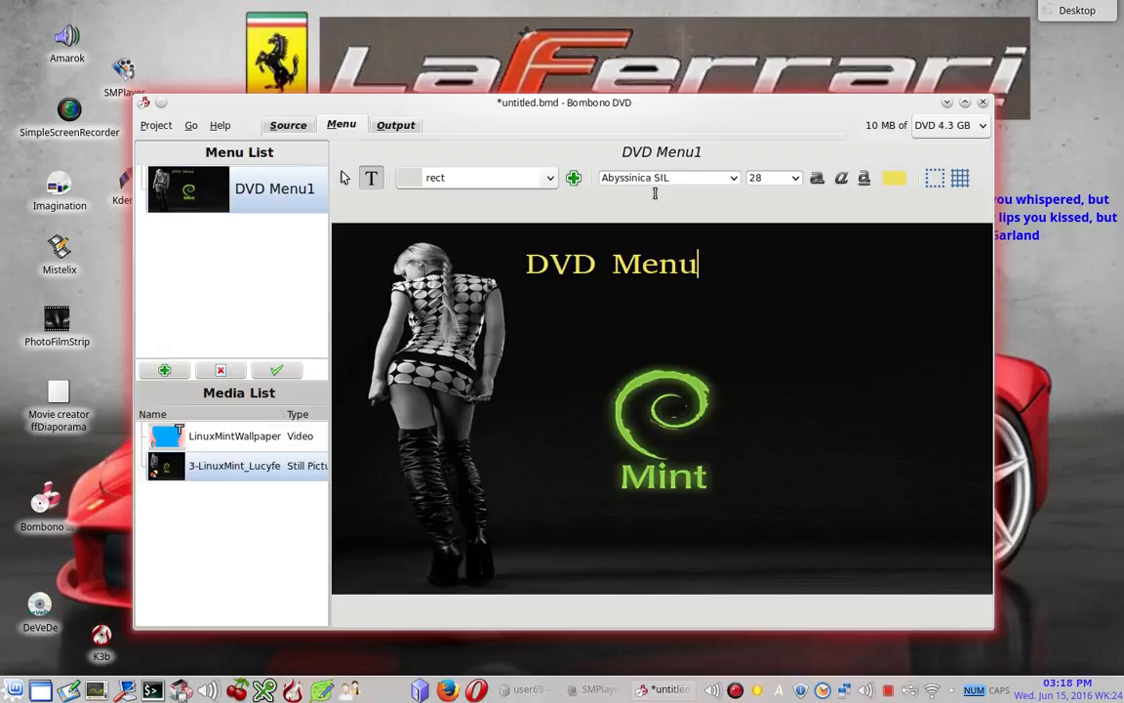
{"action": "key", "text": "BackSpace"}
{"action": "key", "text": "BackSpace"}
{"action": "key", "text": "BackSpace"}
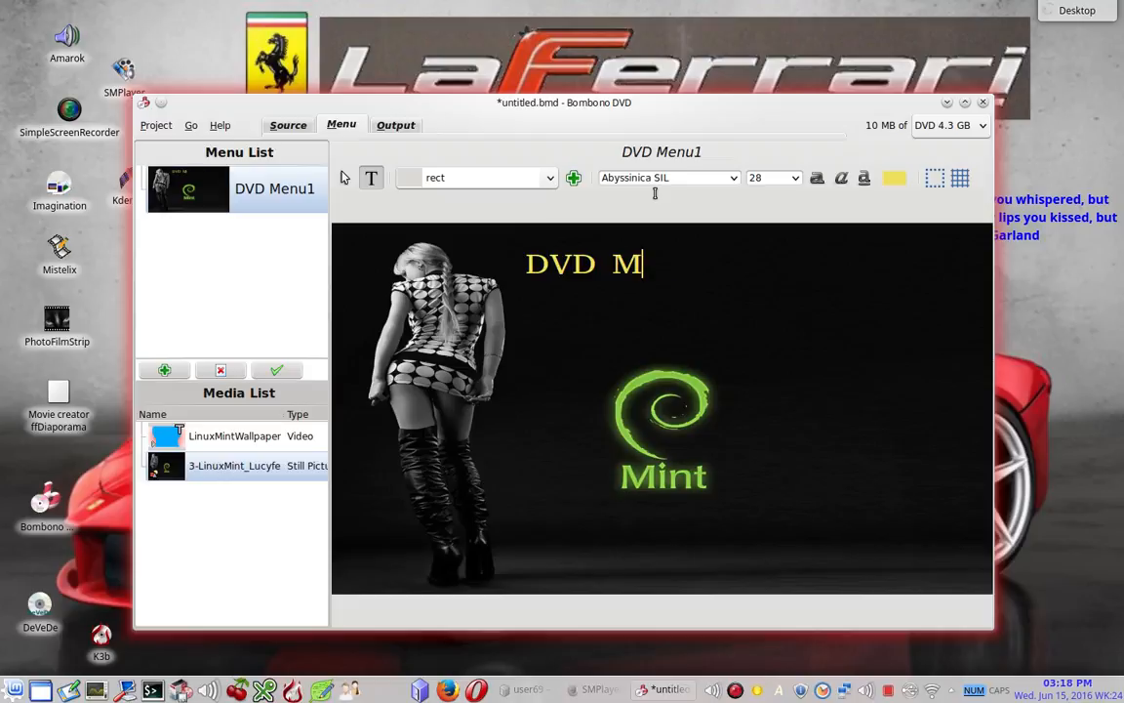
{"action": "key", "text": "BackSpace"}
{"action": "key", "text": "BackSpace"}
{"action": "key", "text": "BackSpace"}
{"action": "type", "text": "Linux Mint"}
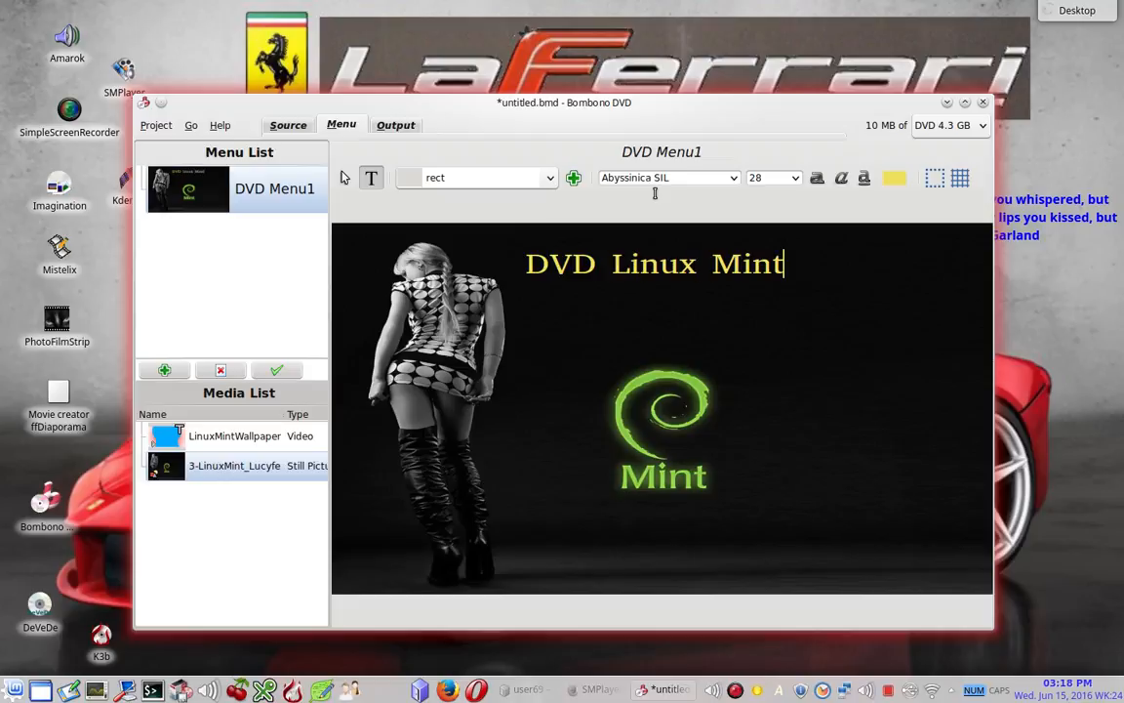
{"action": "type", "text": " Wall"}
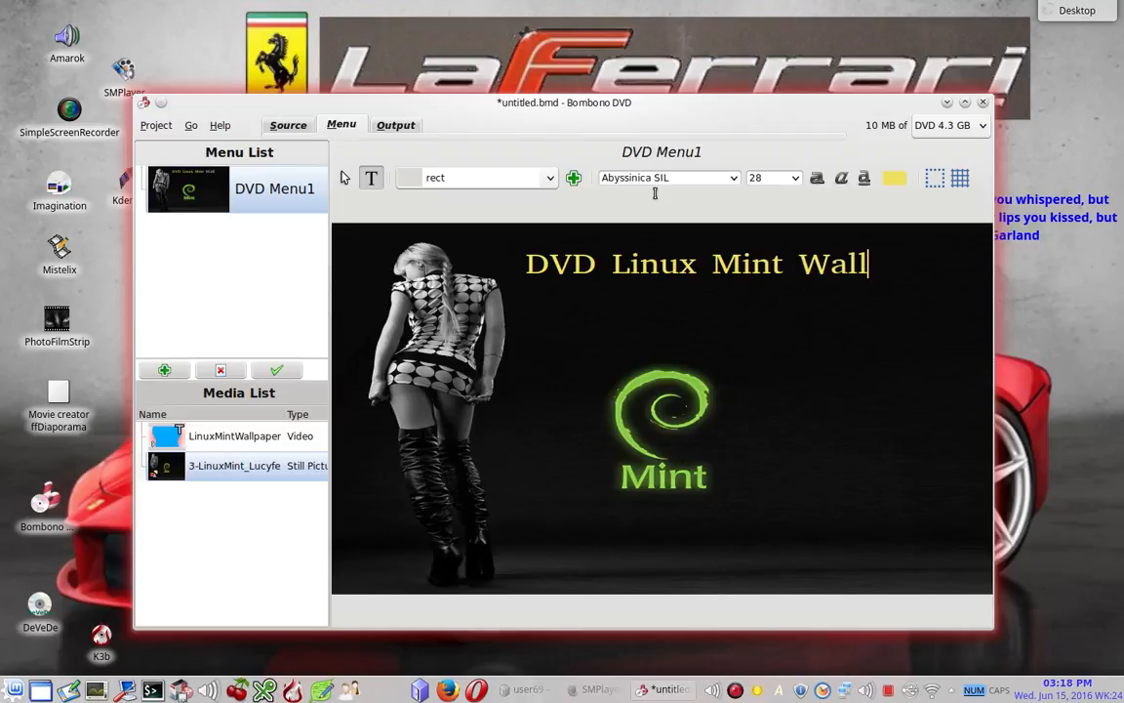
{"action": "type", "text": "paper"}
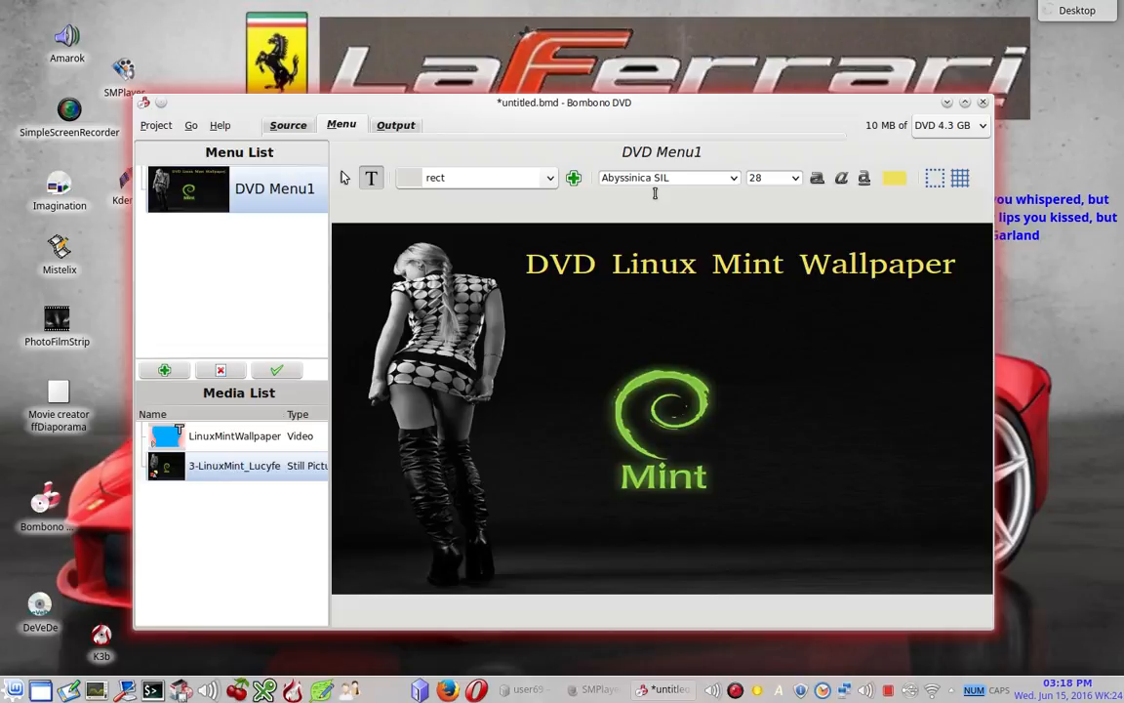
- Try to set the title text's font size to 24
{"action": "left_click", "coordinate": [795, 184]}
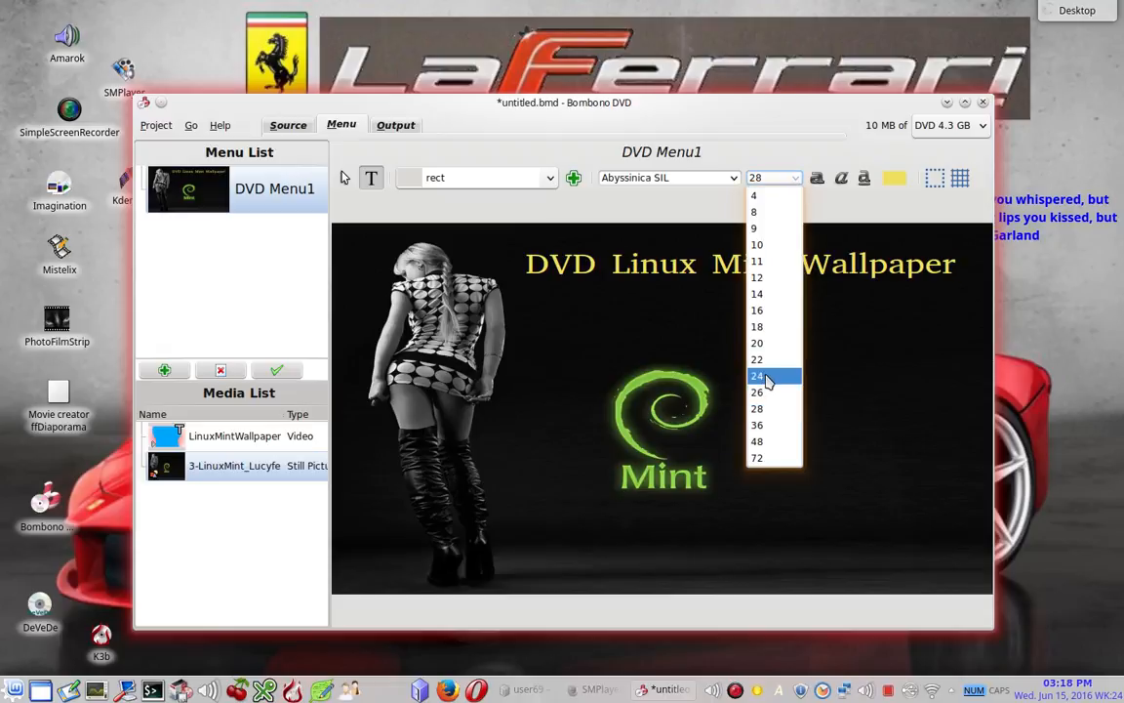
{"action": "left_click", "coordinate": [768, 377]}
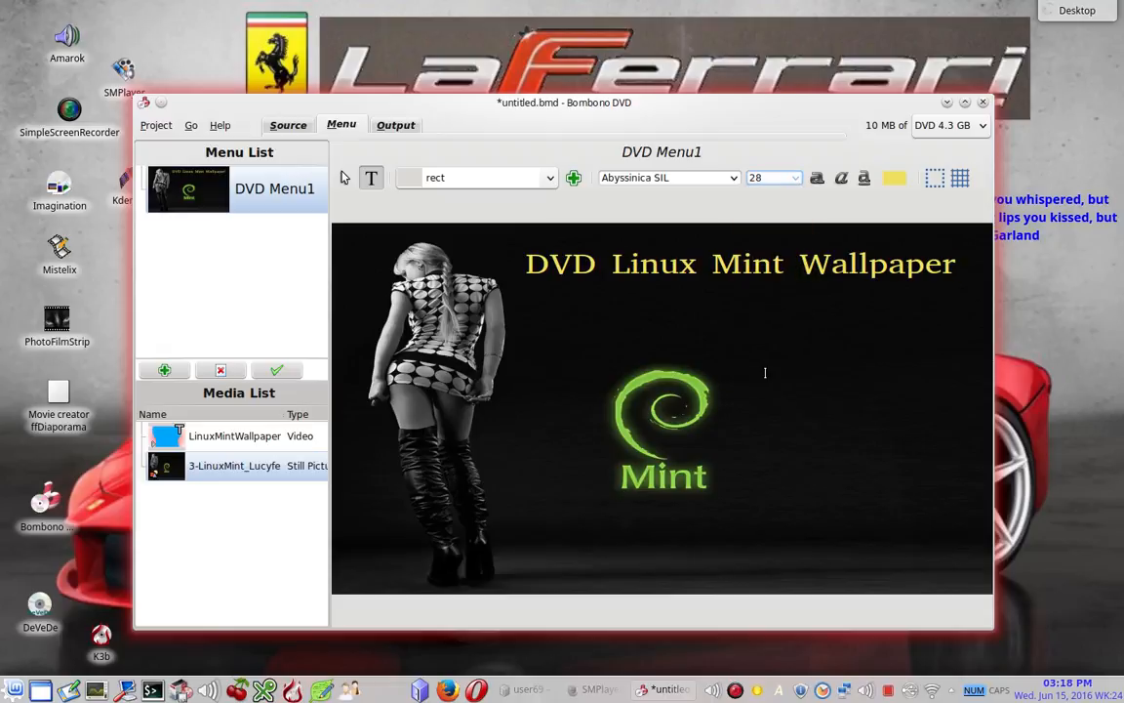
{"action": "left_click", "coordinate": [533, 272]}
{"action": "left_click", "coordinate": [567, 299]}
{"action": "left_click", "coordinate": [656, 346]}
{"action": "left_click", "coordinate": [660, 264]}
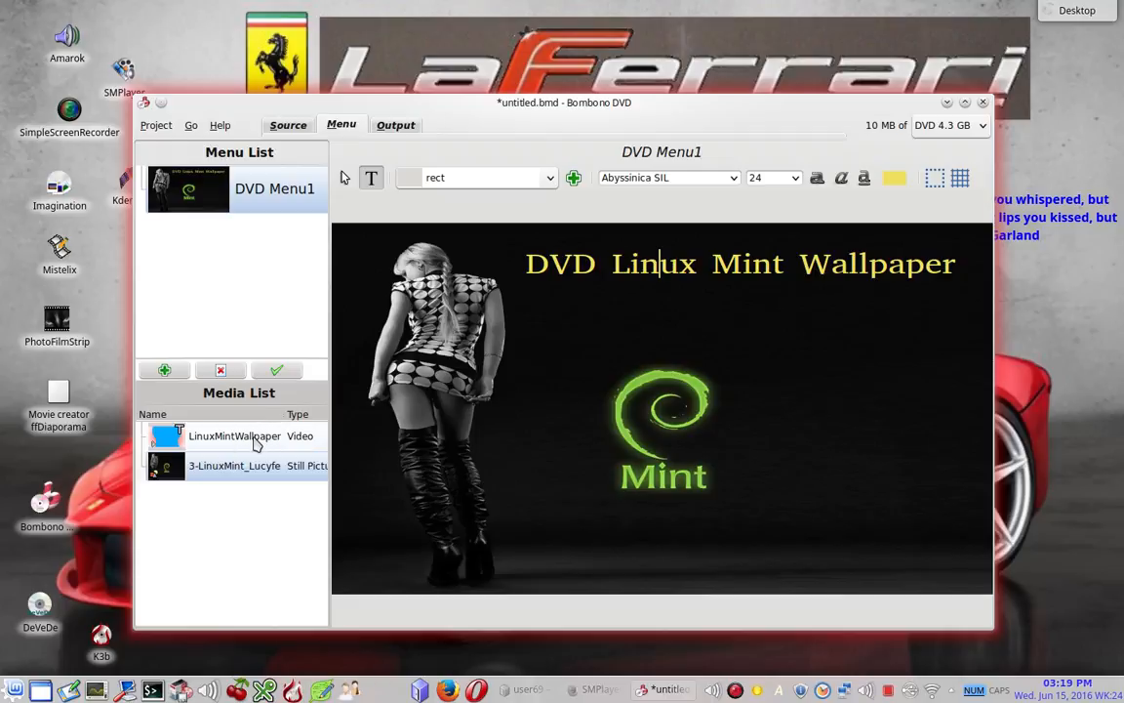
- Place the LinuxMintWallpaper video from the media list on the menu, between the title and the Mint logo
{"action": "left_click", "coordinate": [264, 465]}
{"action": "left_click", "coordinate": [232, 446]}
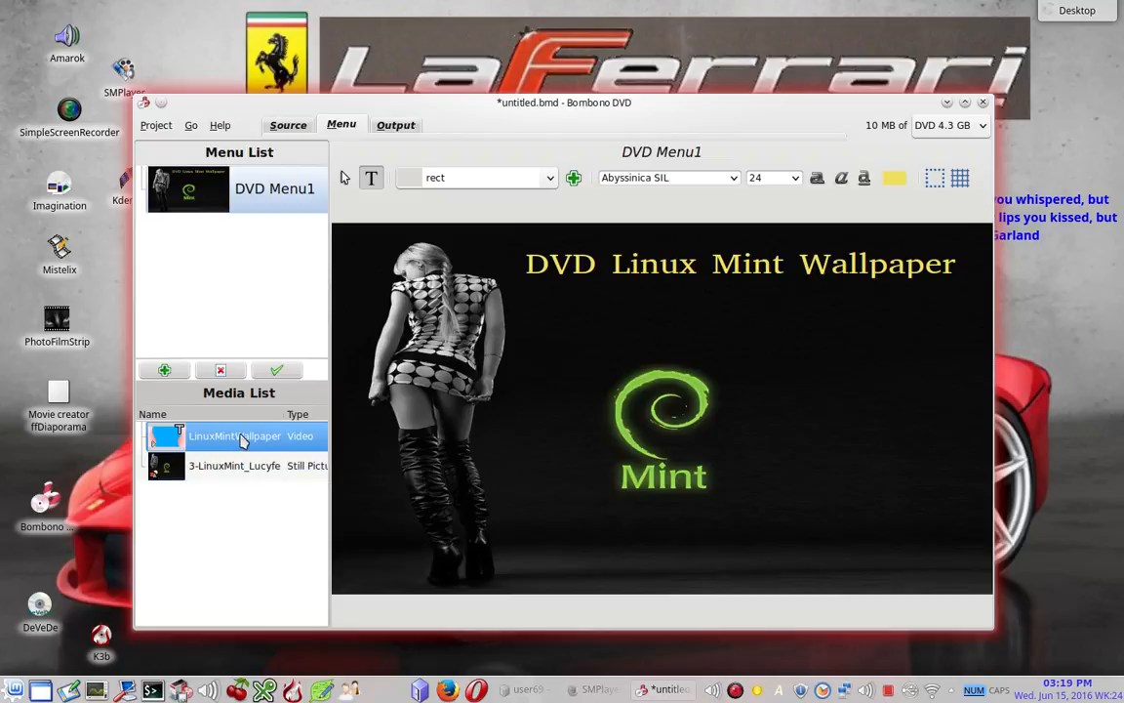
{"action": "left_click_drag", "start_coordinate": [244, 441], "coordinate": [639, 332]}
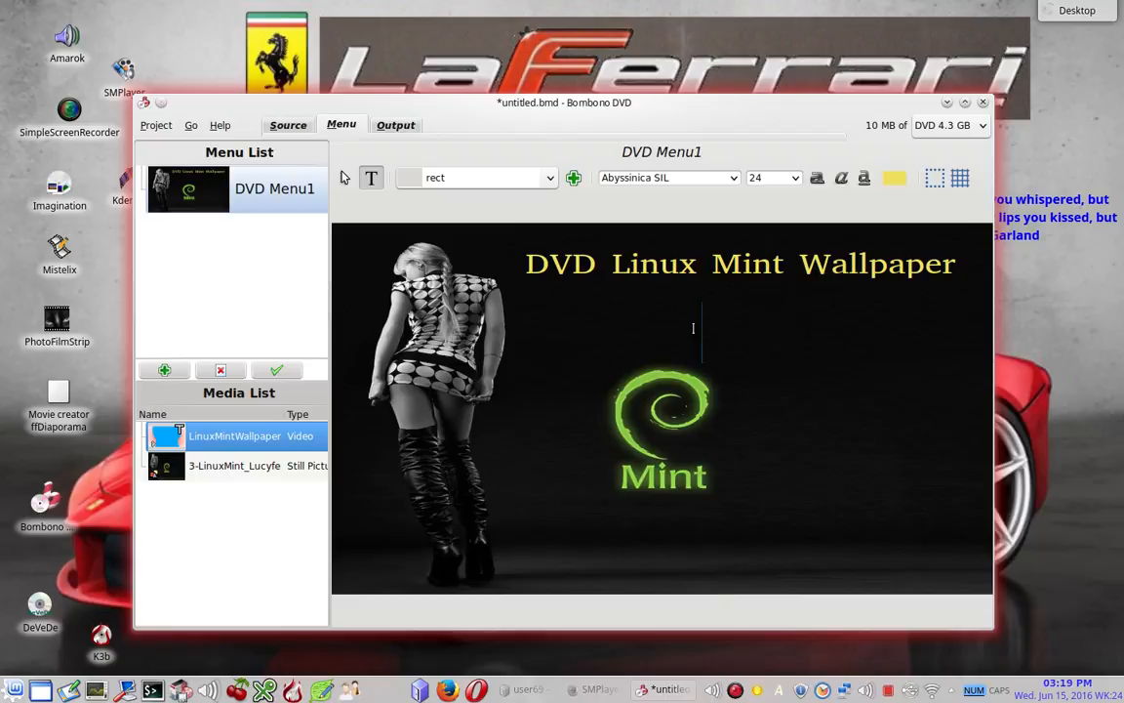
{"action": "left_click", "coordinate": [698, 327]}
{"action": "left_click", "coordinate": [705, 335]}
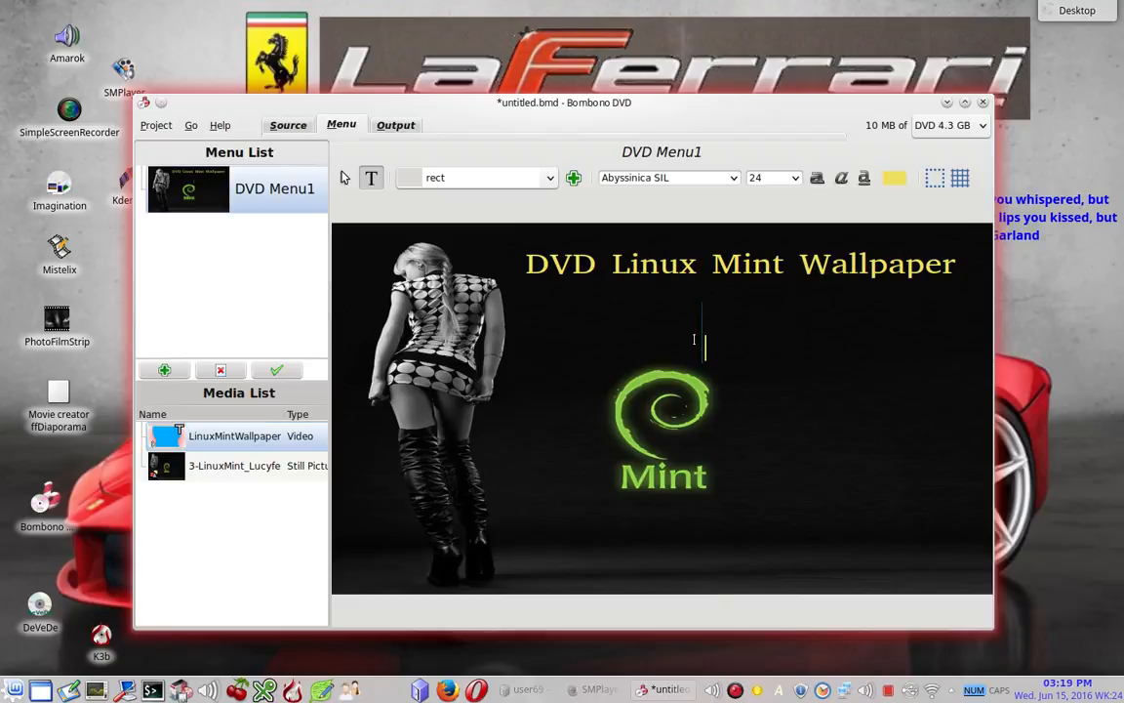
{"action": "left_click", "coordinate": [693, 339]}
{"action": "left_click", "coordinate": [713, 339]}
- Check the End Action options of the LinuxMintWallpaper video in the media list
{"action": "right_click", "coordinate": [293, 442]}
{"action": "mouse_move", "coordinate": [321, 474]}
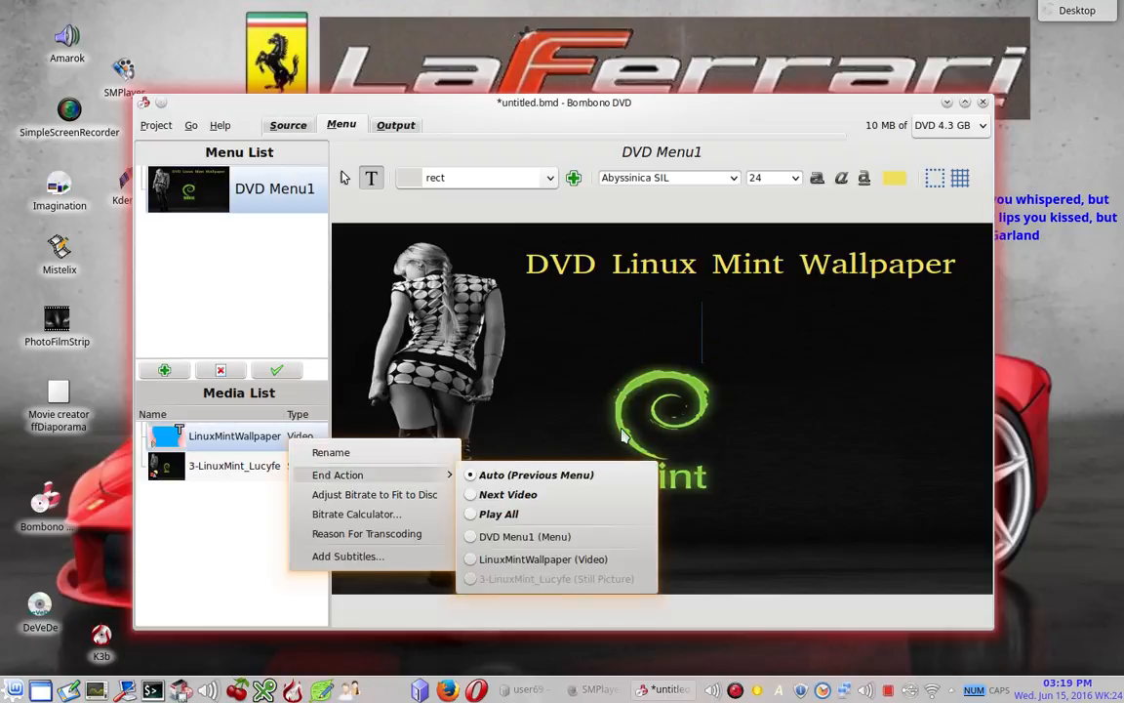
{"action": "left_click", "coordinate": [796, 346]}
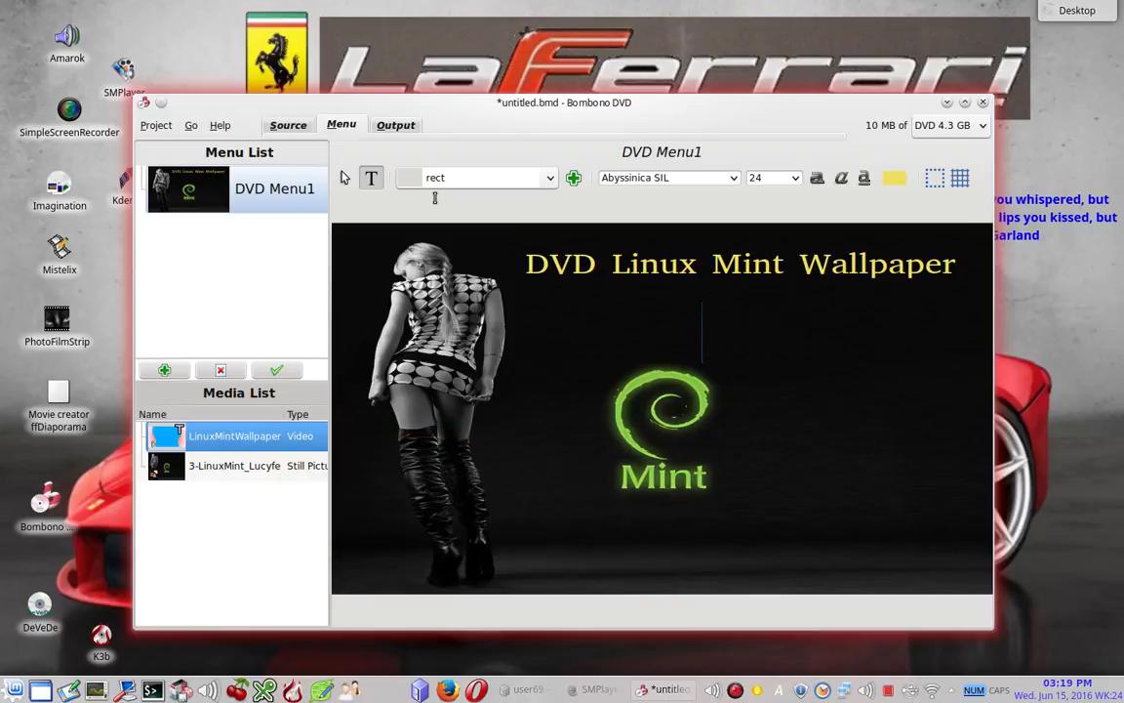
- Move the title text slightly left and up with the selection tool, using the safe area guide to keep it inside
{"action": "left_click", "coordinate": [343, 176]}
{"action": "left_click", "coordinate": [697, 353]}
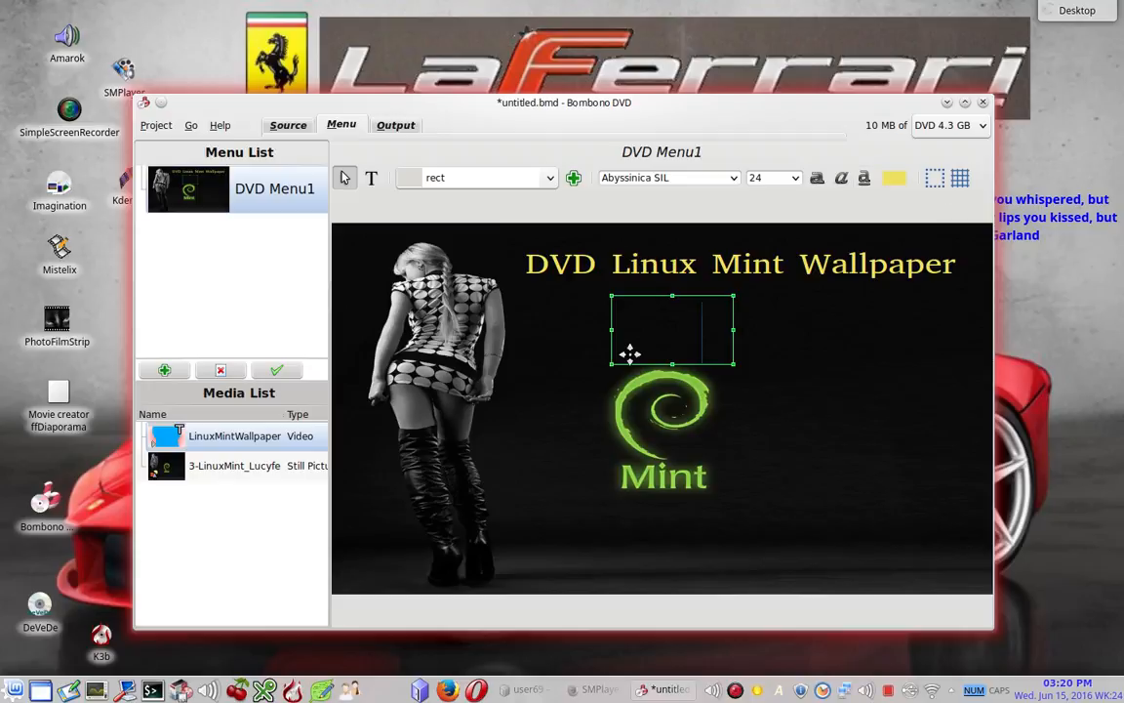
{"action": "left_click", "coordinate": [580, 267]}
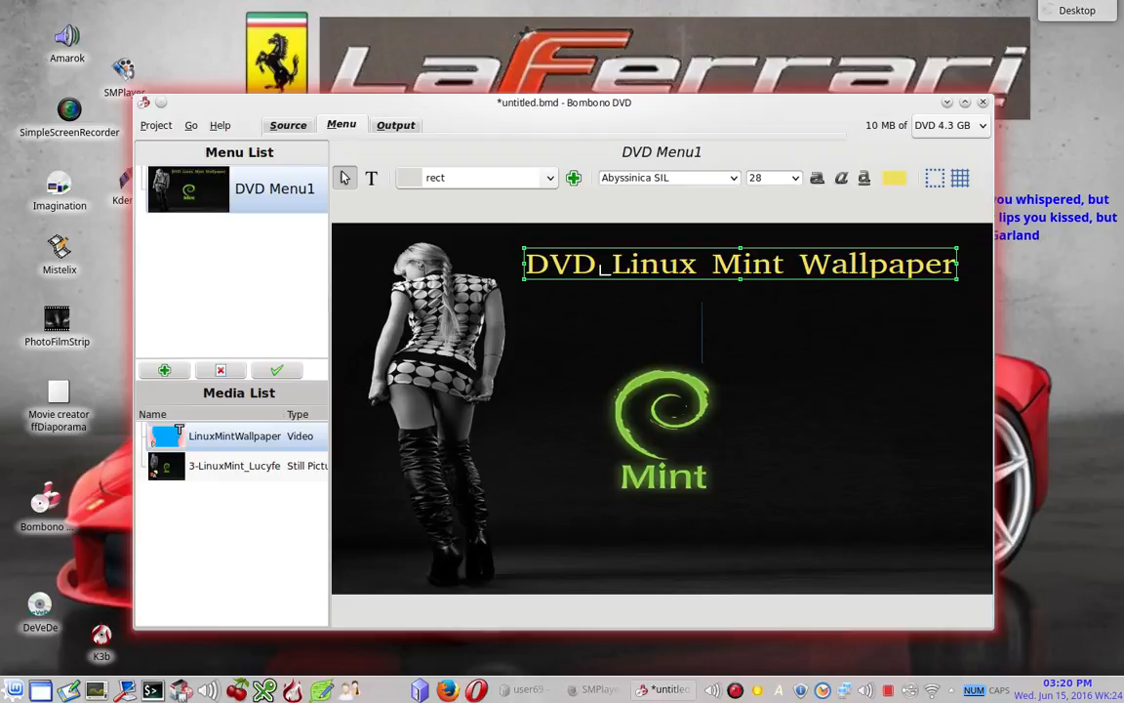
{"action": "left_click", "coordinate": [588, 281]}
{"action": "left_click", "coordinate": [594, 268]}
{"action": "left_click_drag", "start_coordinate": [583, 268], "coordinate": [564, 254]}
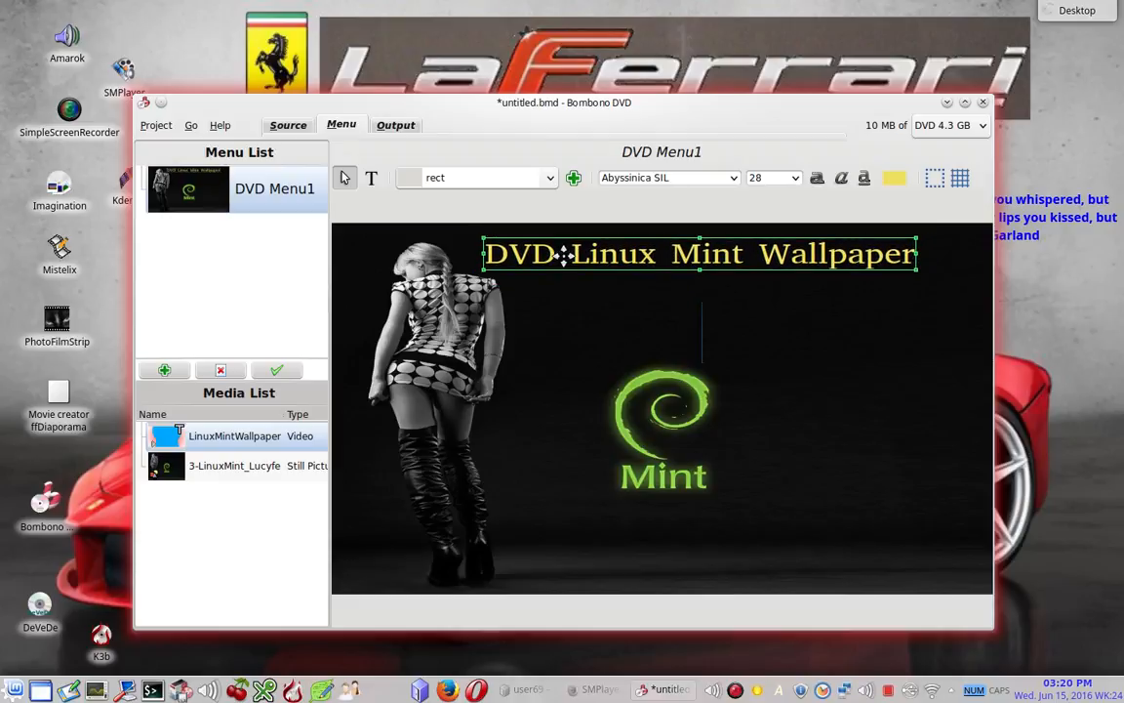
{"action": "left_click", "coordinate": [934, 180]}
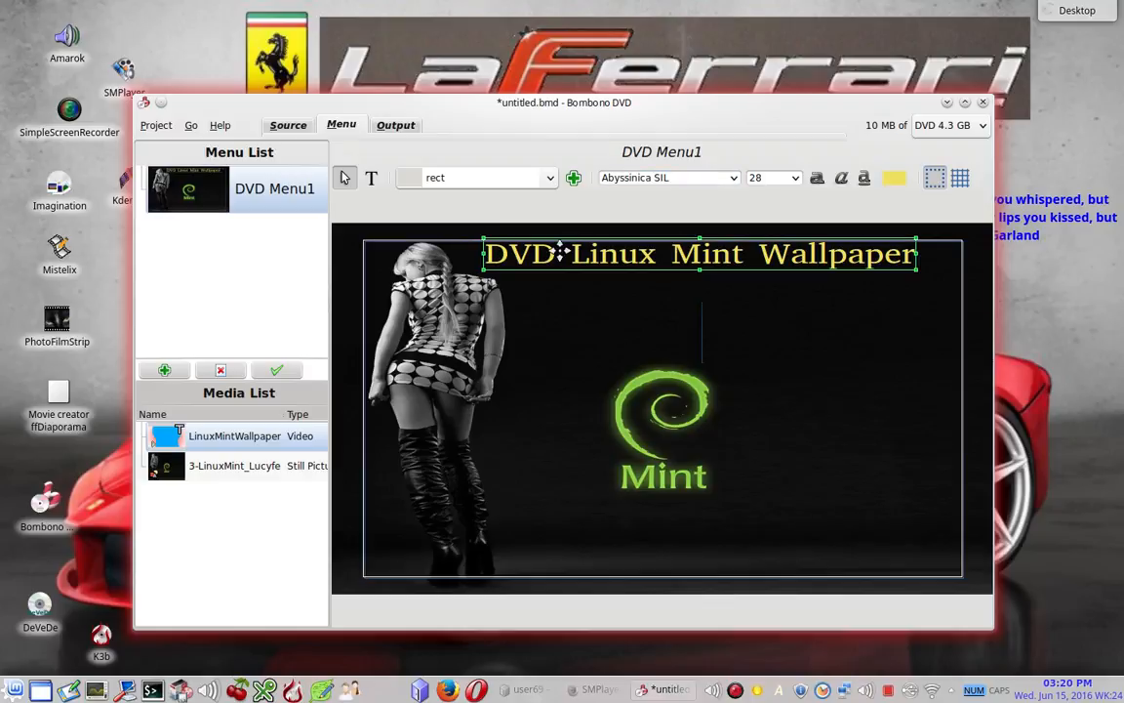
{"action": "mouse_move", "coordinate": [565, 248]}
{"action": "left_mouse_down"}
{"action": "mouse_move", "coordinate": [565, 263]}
{"action": "mouse_move", "coordinate": [578, 259]}
{"action": "left_mouse_up"}
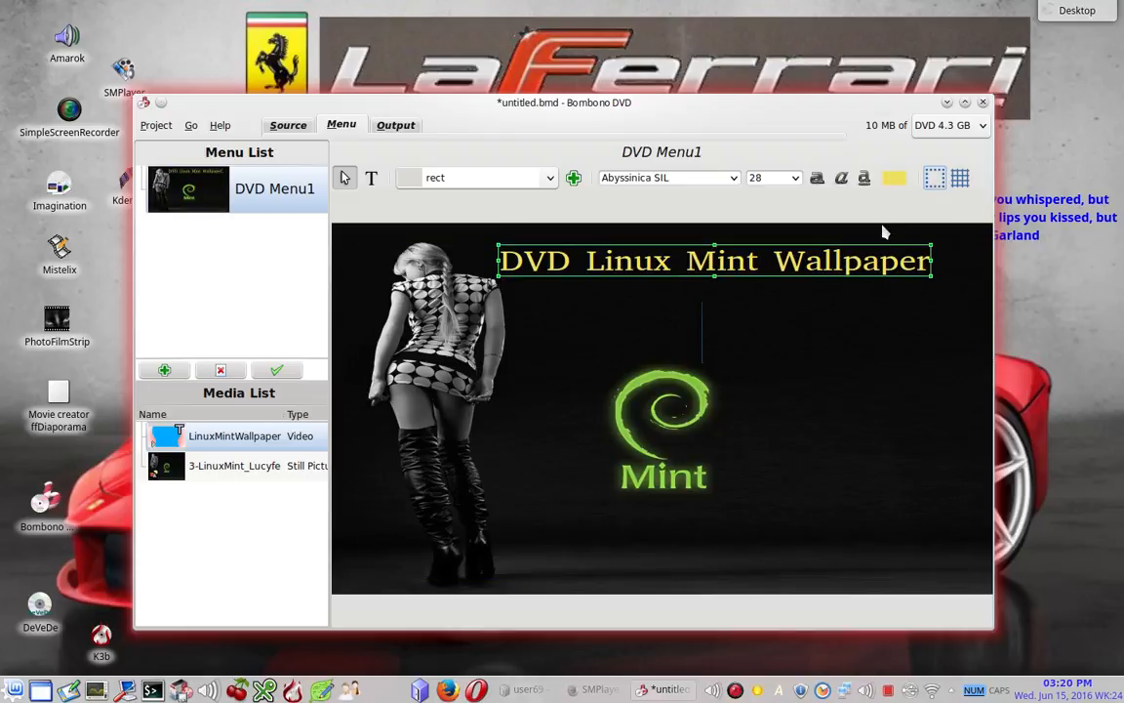
- Set LinuxMintWallpaper (Video) as the poster of the video frame beneath the title
{"action": "left_click", "coordinate": [681, 339]}
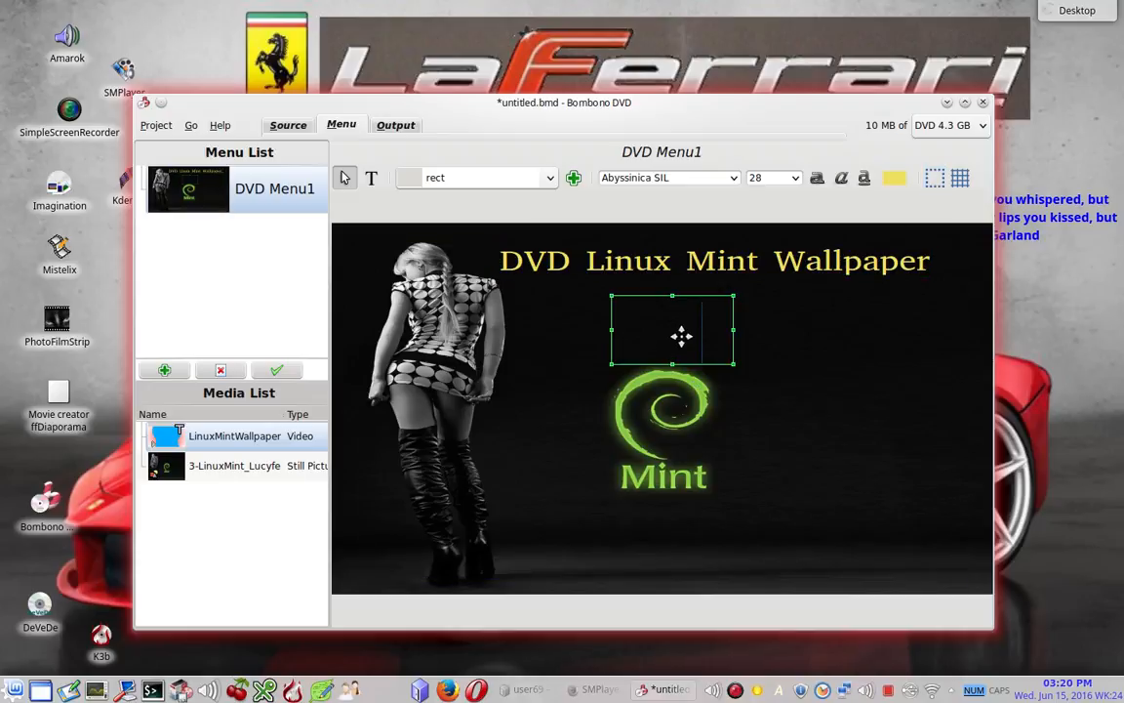
{"action": "right_click", "coordinate": [689, 337]}
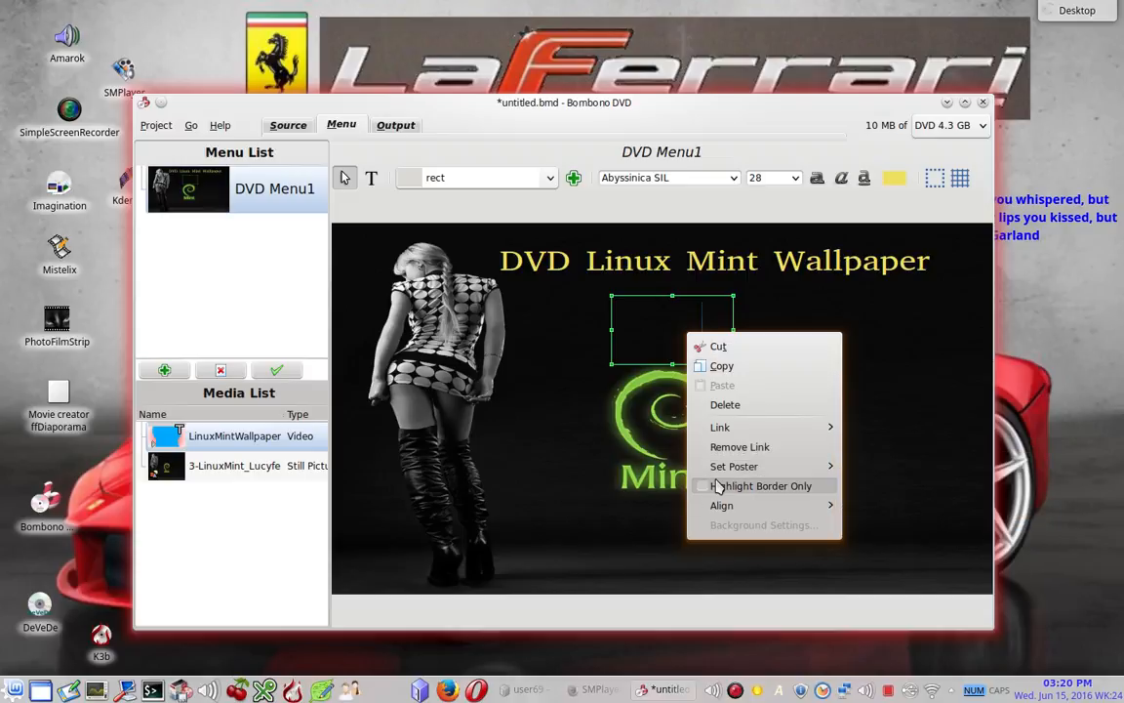
{"action": "mouse_move", "coordinate": [739, 434]}
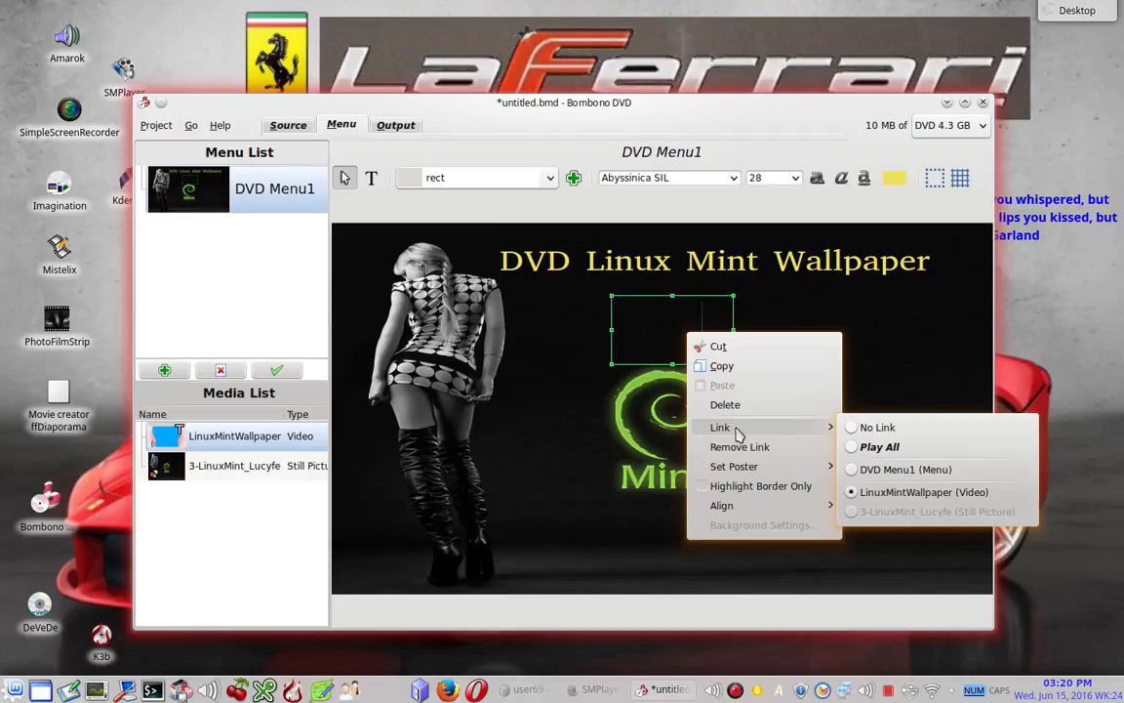
{"action": "mouse_move", "coordinate": [735, 469]}
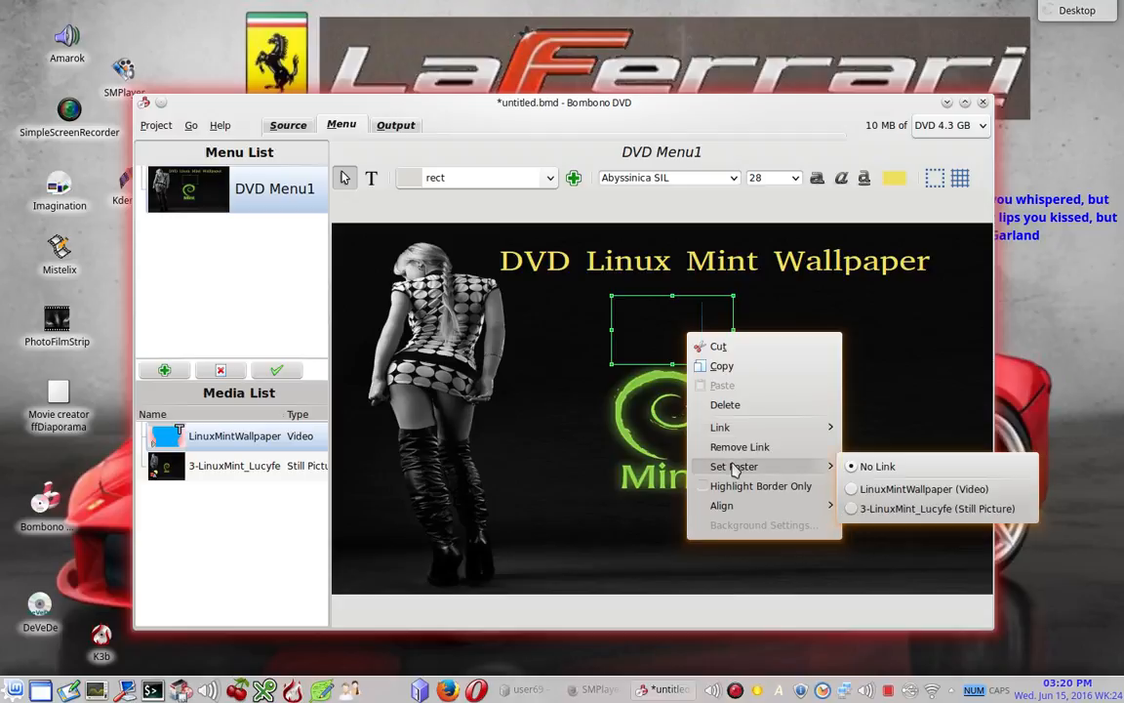
{"action": "left_click", "coordinate": [850, 489]}
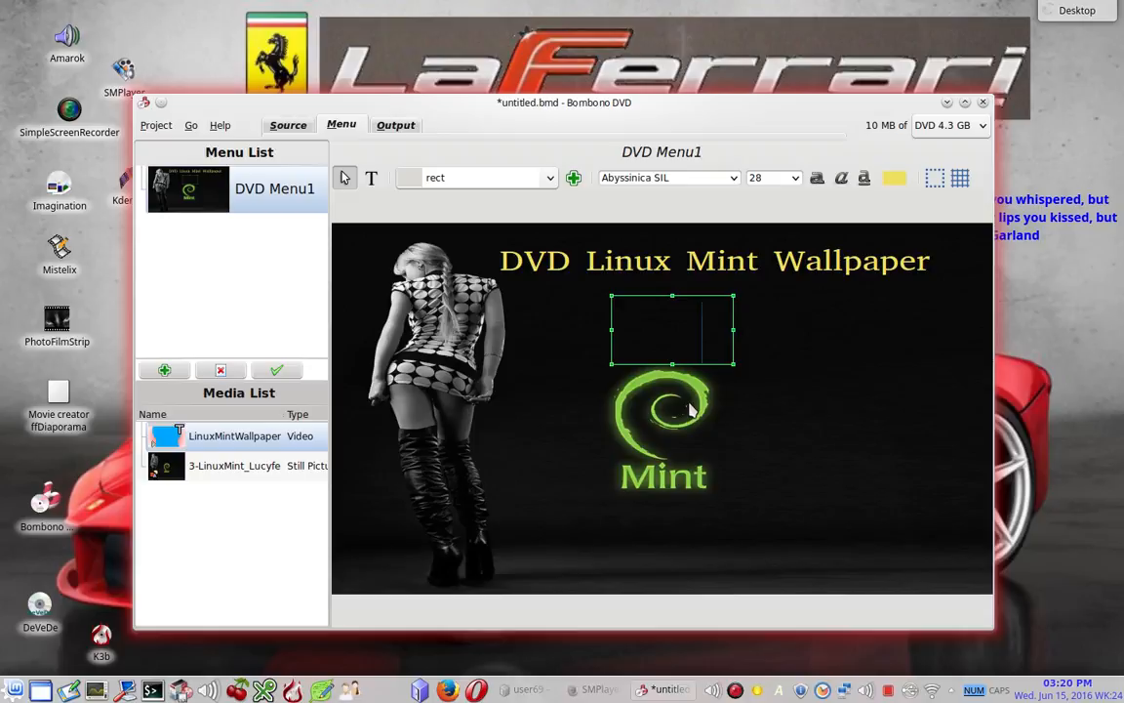
- Change the frame style of the video item beneath the title to pop.red
{"action": "left_click", "coordinate": [550, 182]}
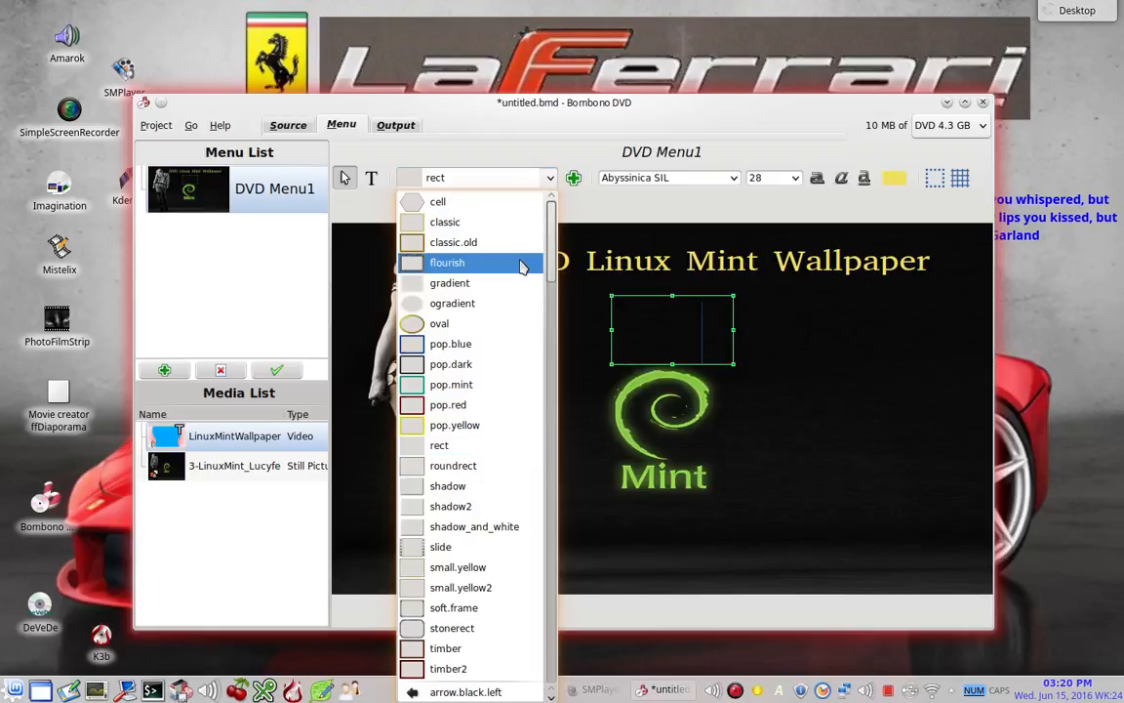
{"action": "scroll", "coordinate": [493, 384], "scroll_direction": "down", "scroll_amount": 10}
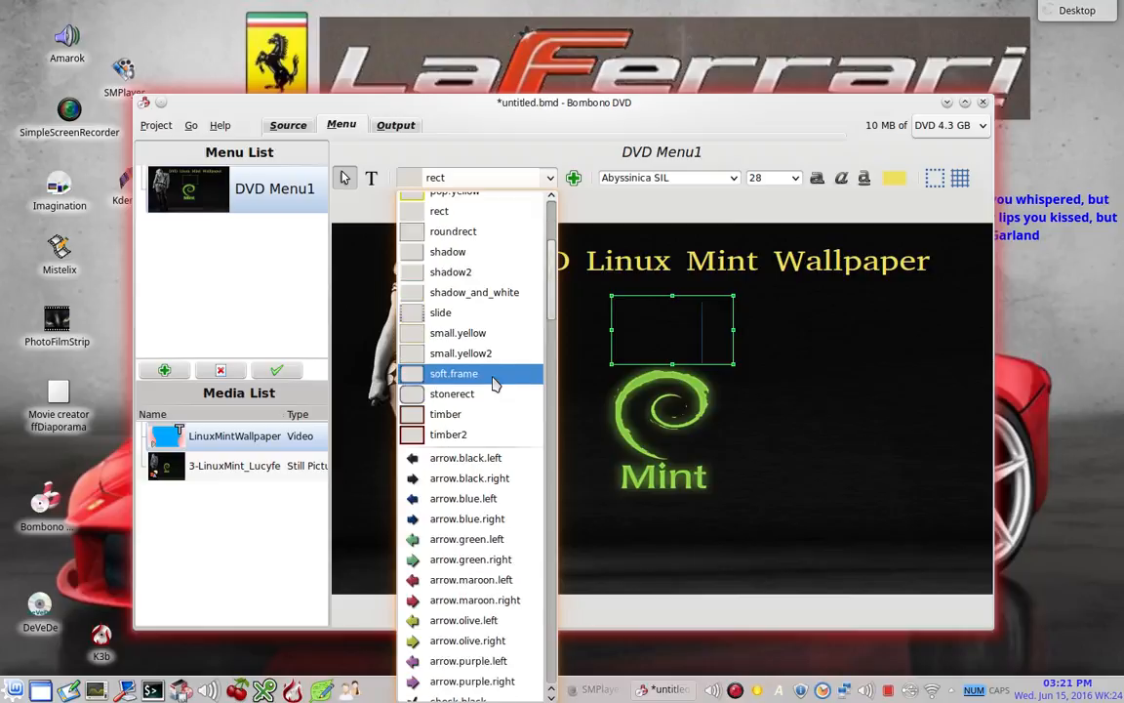
{"action": "scroll", "coordinate": [495, 383], "scroll_direction": "down", "scroll_amount": 8}
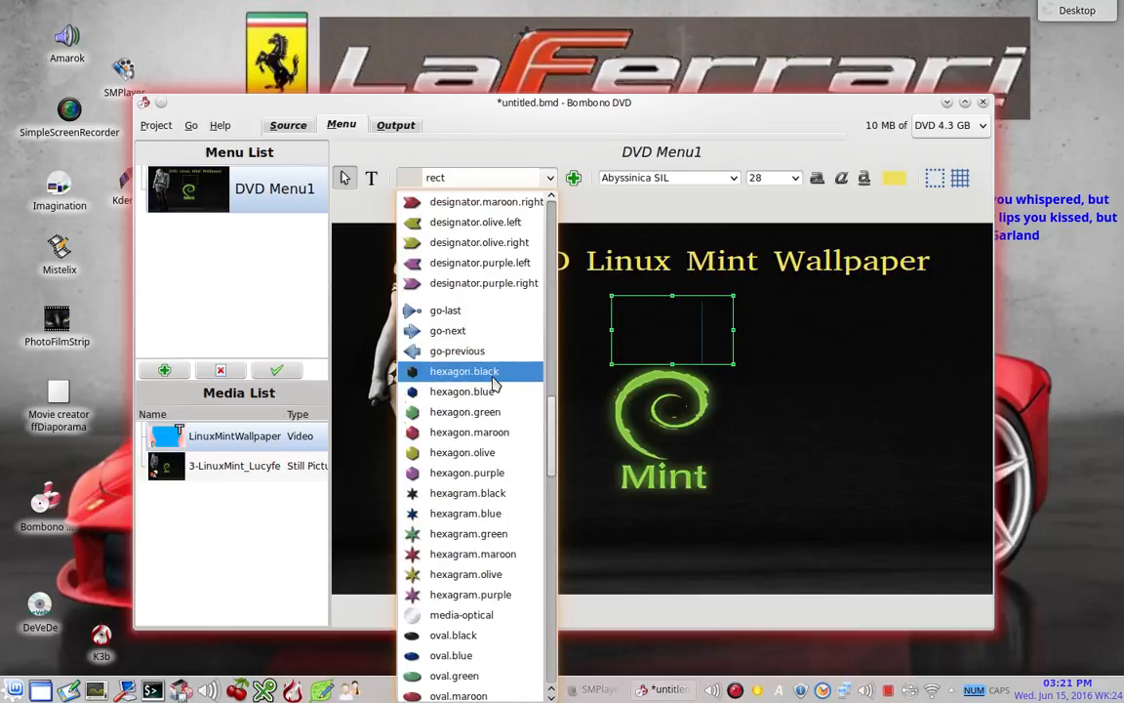
{"action": "scroll", "coordinate": [495, 383], "scroll_direction": "up", "scroll_amount": 6}
{"action": "scroll", "coordinate": [495, 383], "scroll_direction": "up", "scroll_amount": 12}
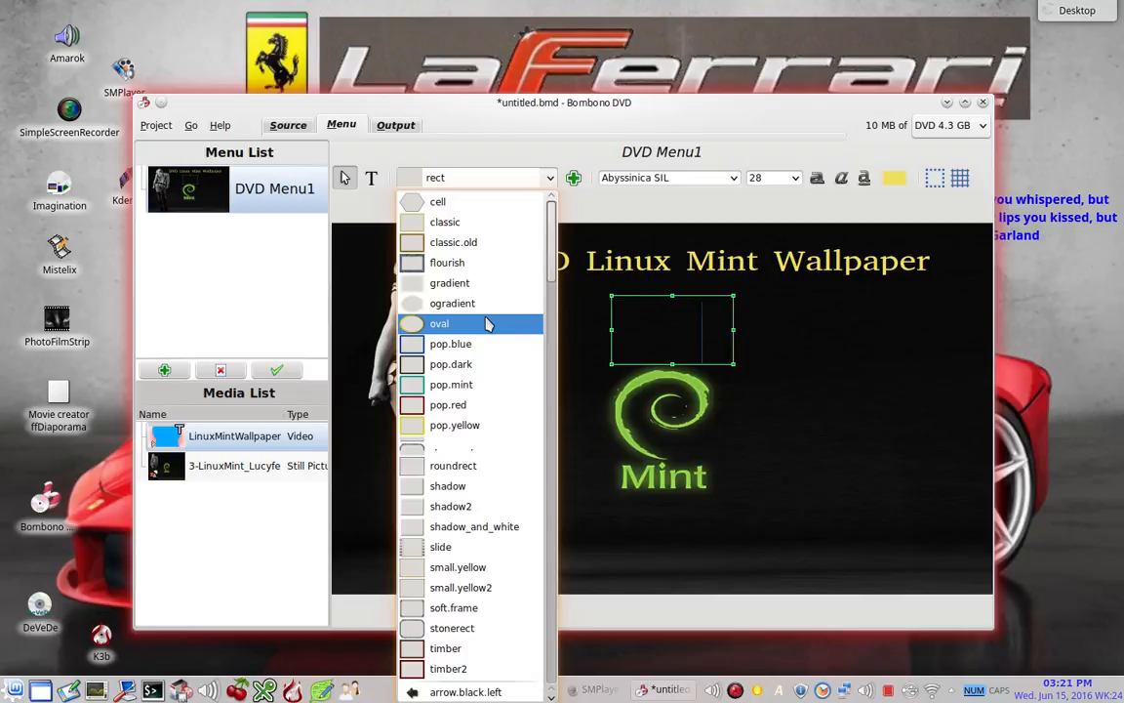
{"action": "left_click", "coordinate": [476, 406]}
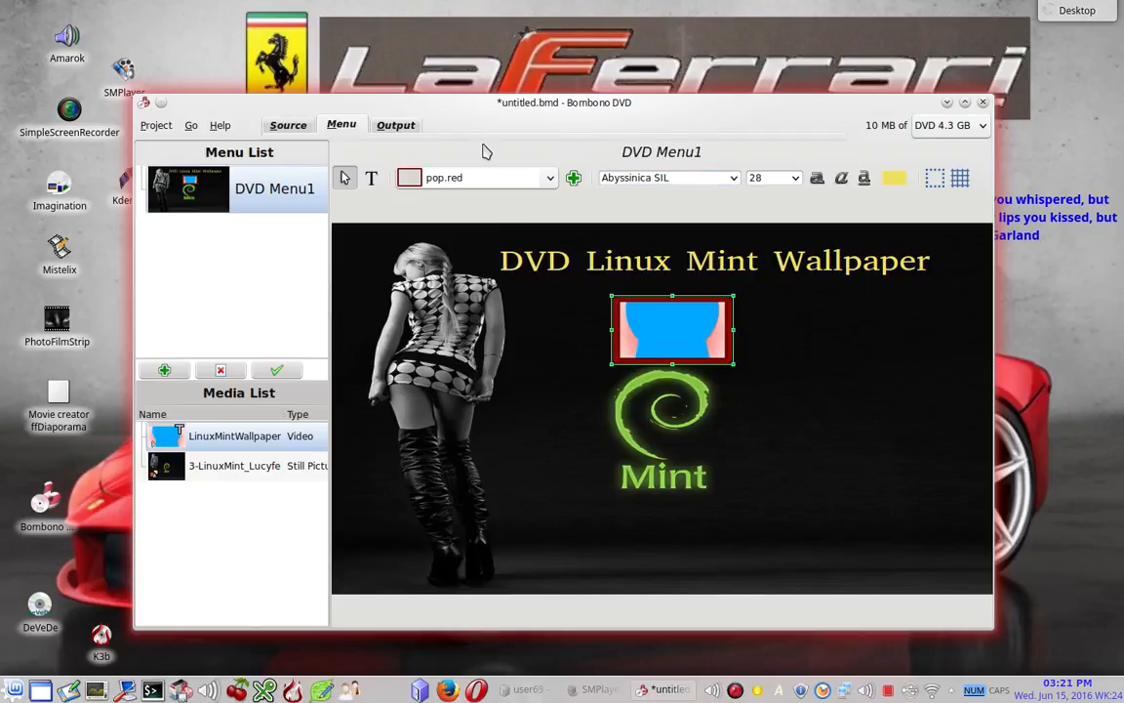
{"action": "left_click", "coordinate": [457, 345]}
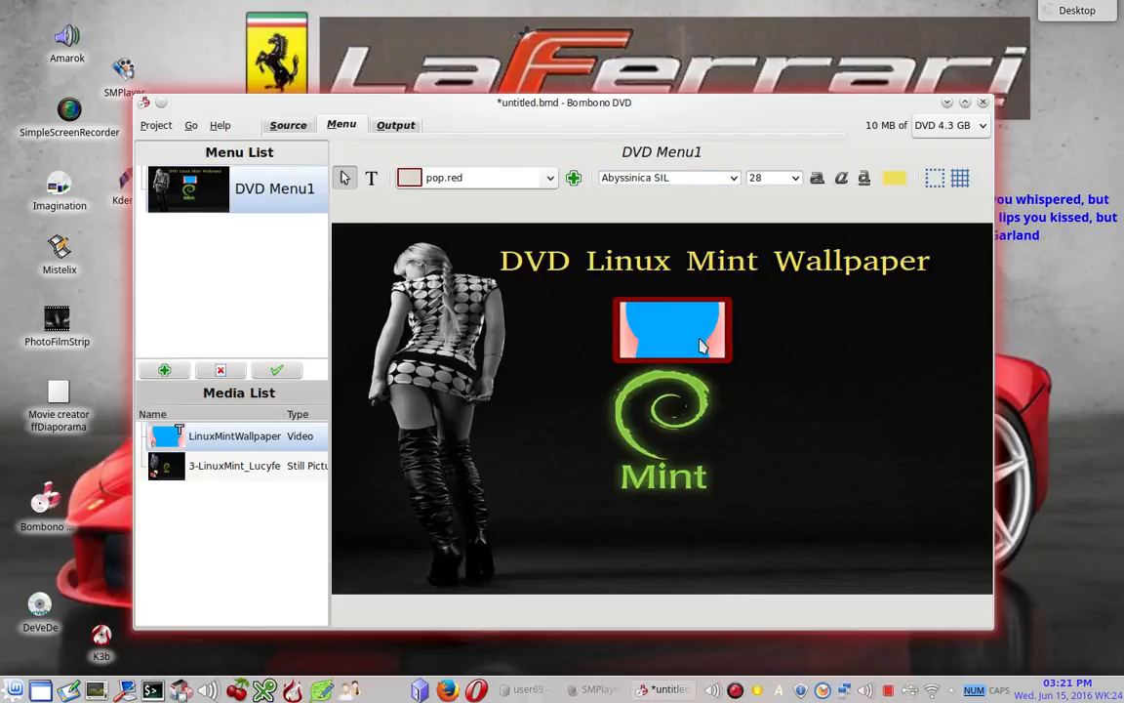
- Choose bombono-dvd-video as the output folder and set the author mode to Burn to DVD
{"action": "left_click", "coordinate": [395, 124]}
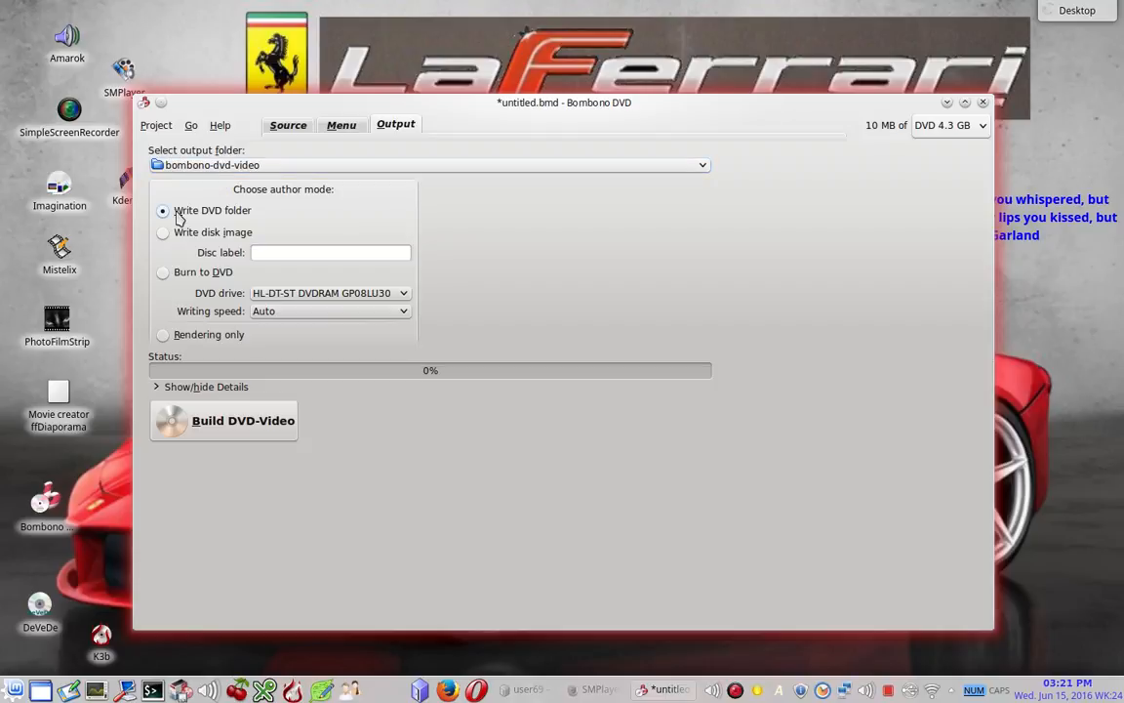
{"action": "left_click", "coordinate": [176, 166]}
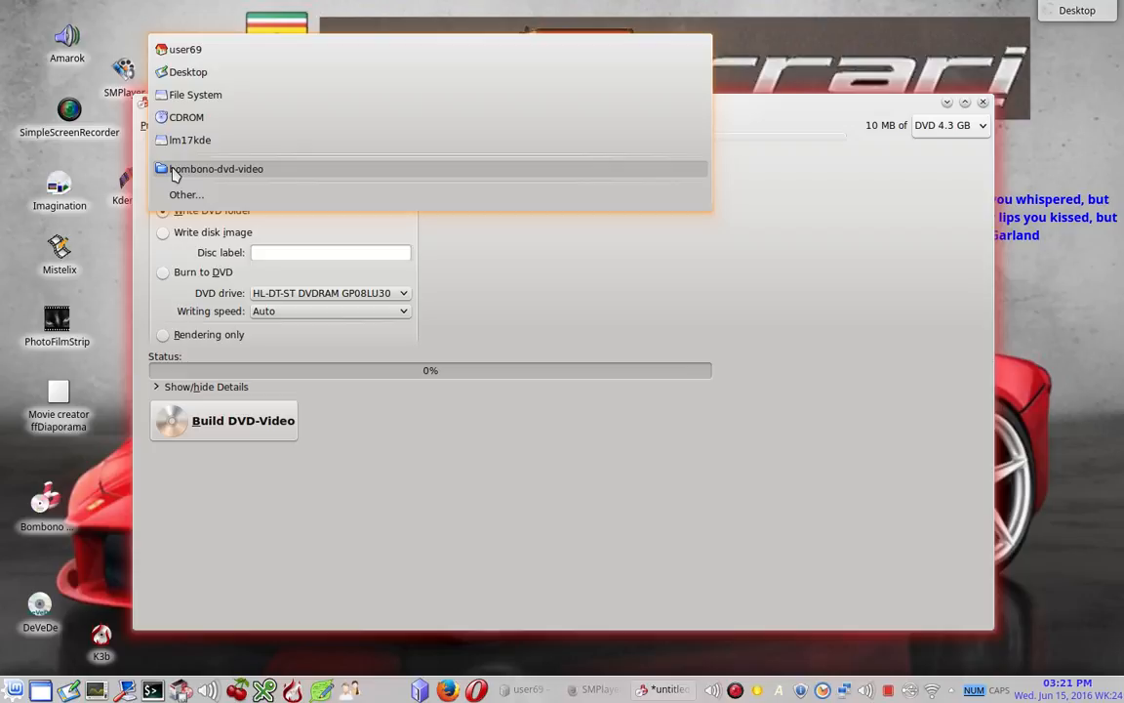
{"action": "left_click", "coordinate": [175, 170]}
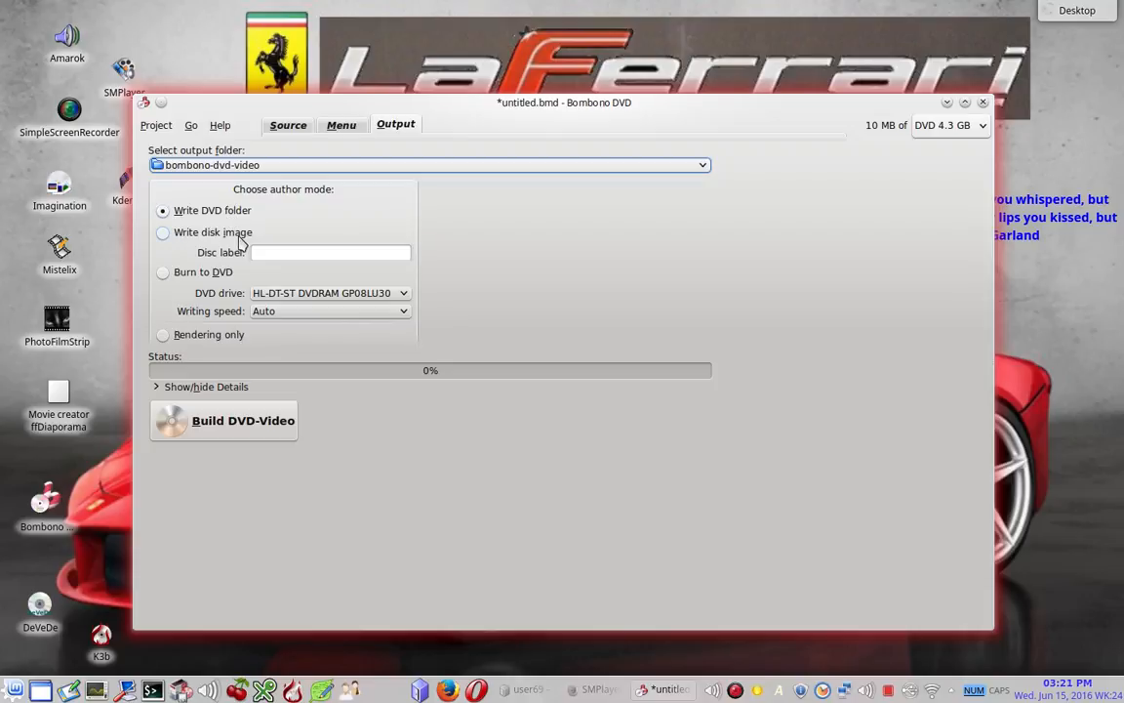
{"action": "left_click", "coordinate": [163, 274]}
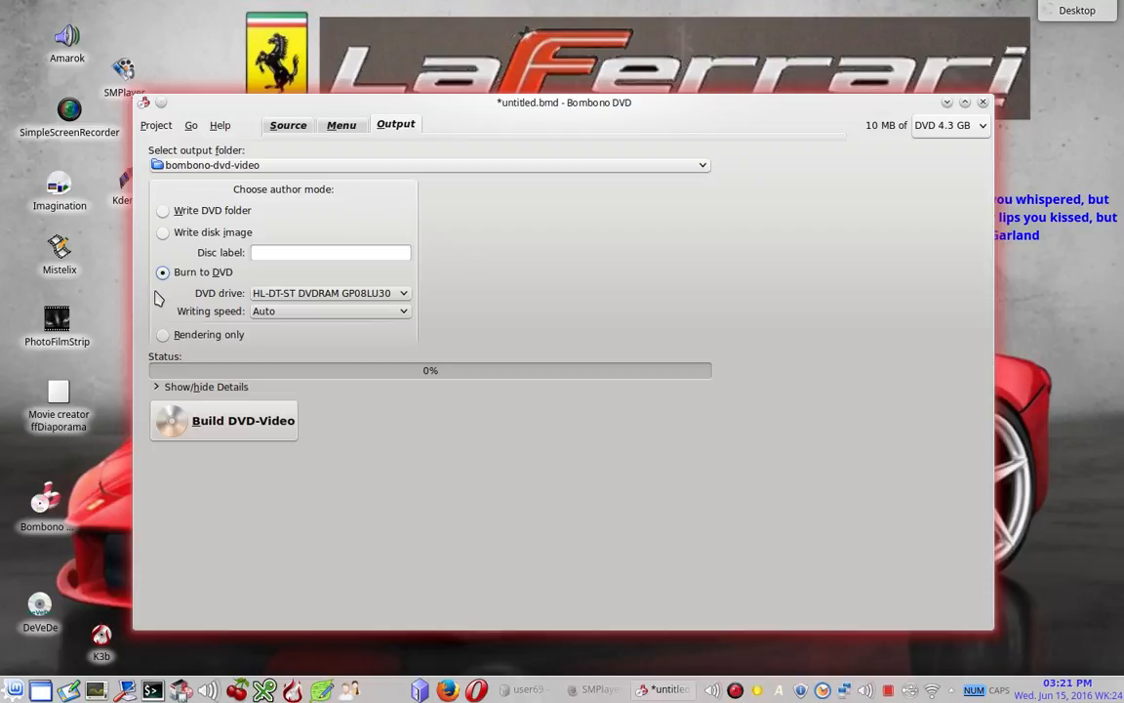
- Choose the ASUS DRW-24B1ST as the DVD drive and build the DVD-Video, allowing the DVD+RW's existing contents to be removed
{"action": "left_click", "coordinate": [401, 294]}
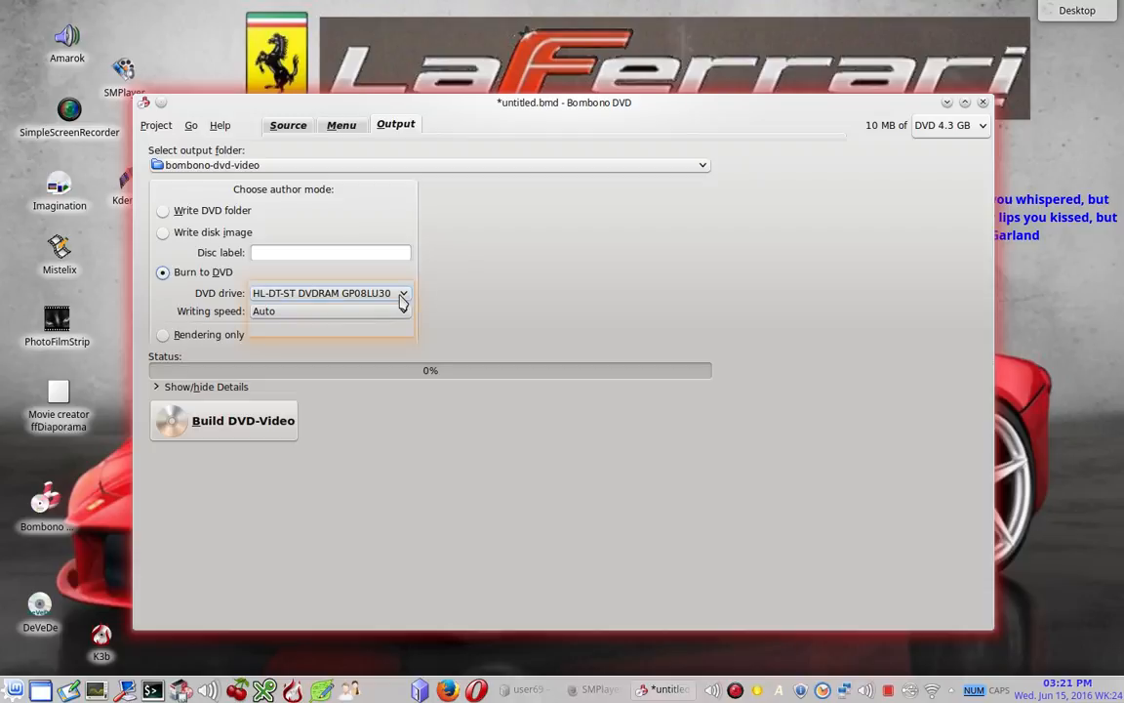
{"action": "left_click", "coordinate": [361, 322]}
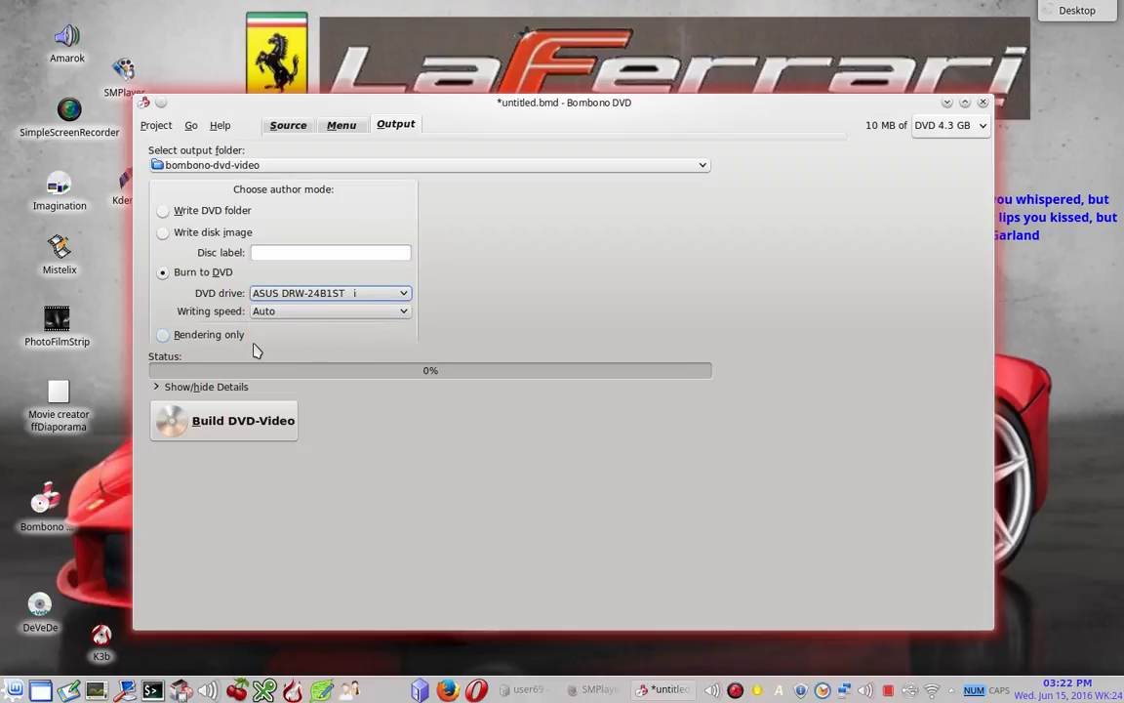
{"action": "left_click", "coordinate": [263, 427]}
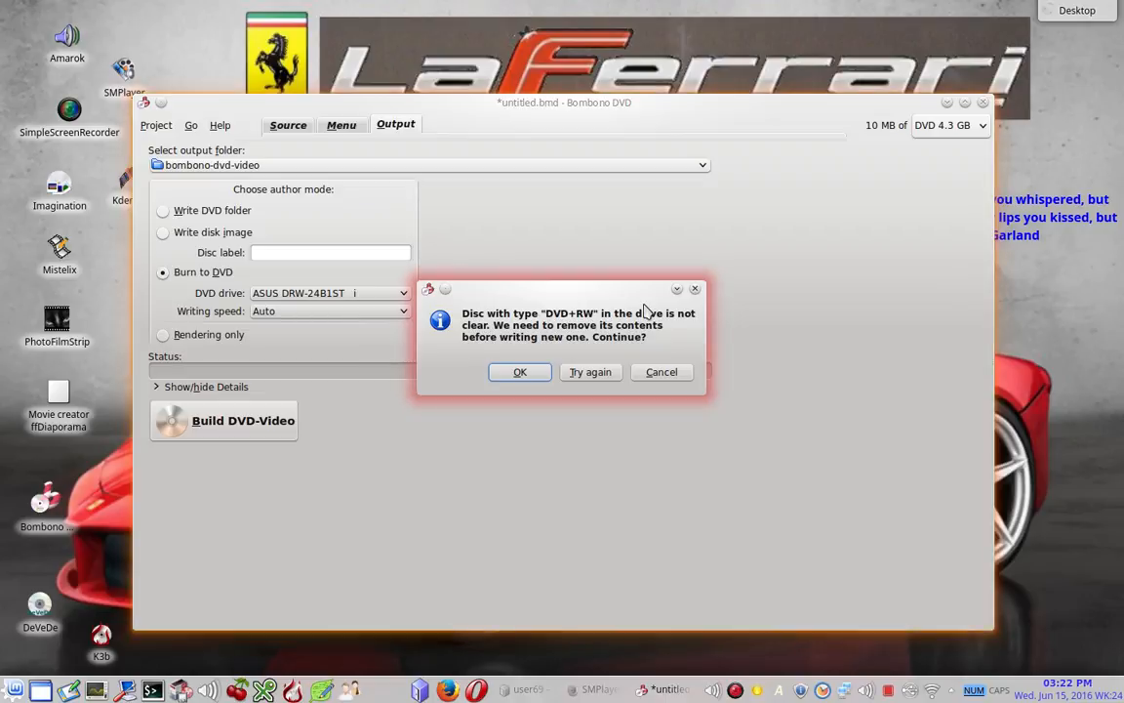
{"action": "left_click", "coordinate": [534, 376]}
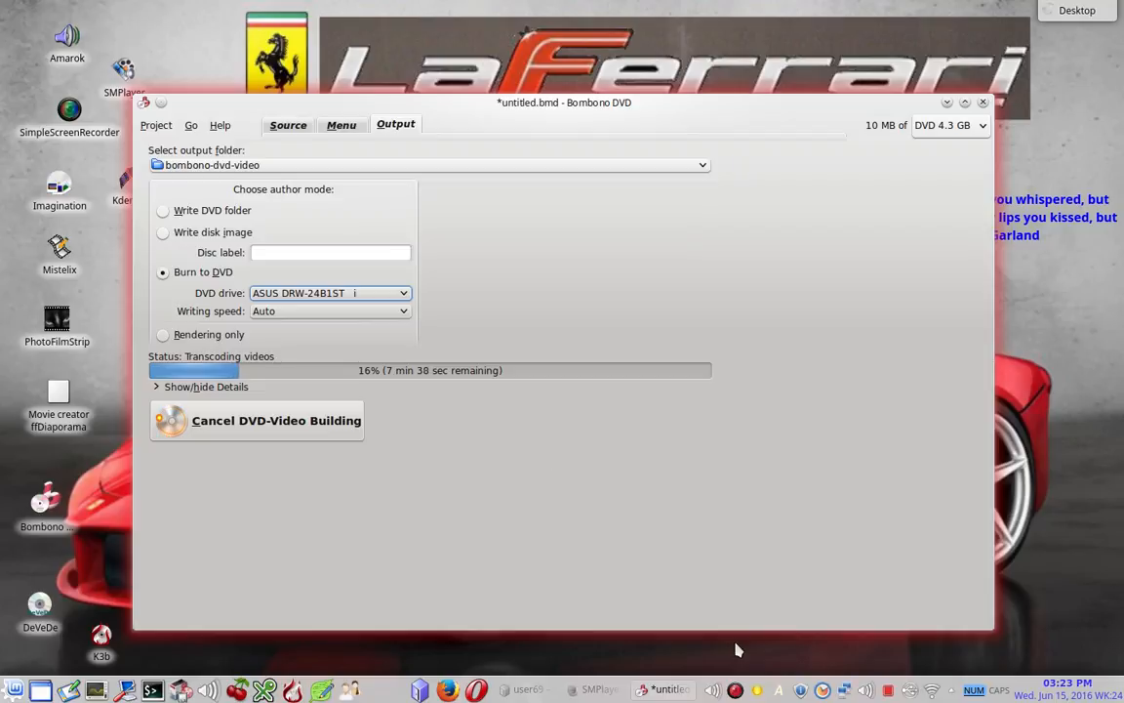
{"action": "right_click", "coordinate": [735, 690]}
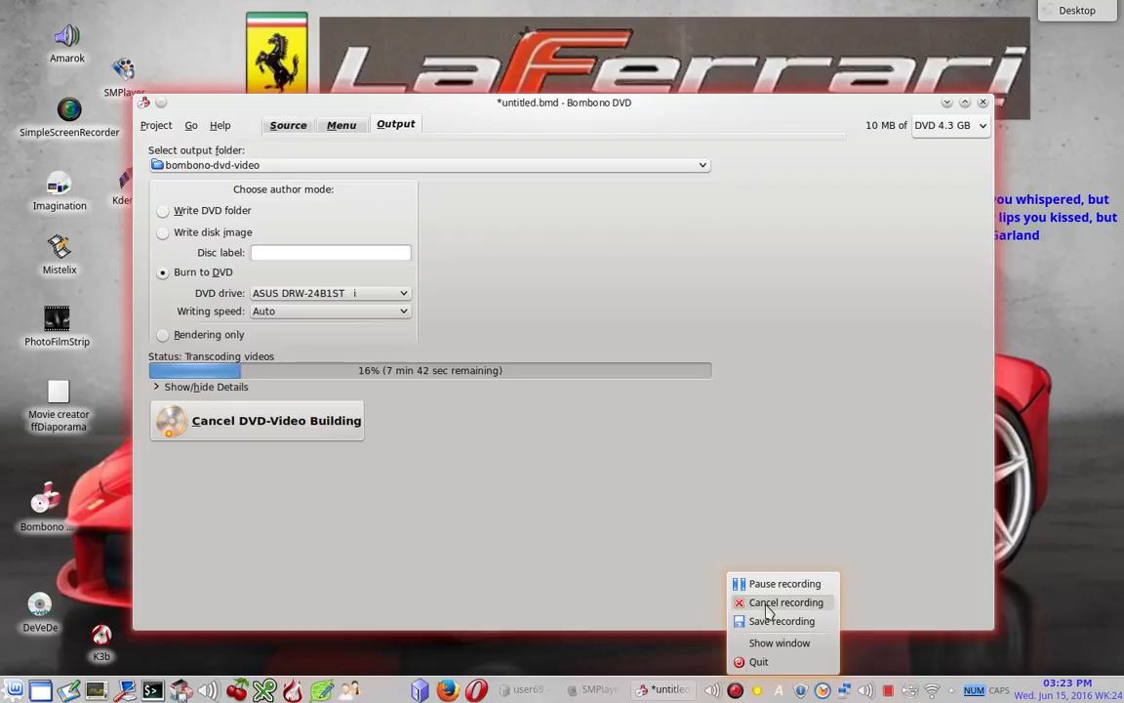
{"action": "left_click", "coordinate": [778, 584]}
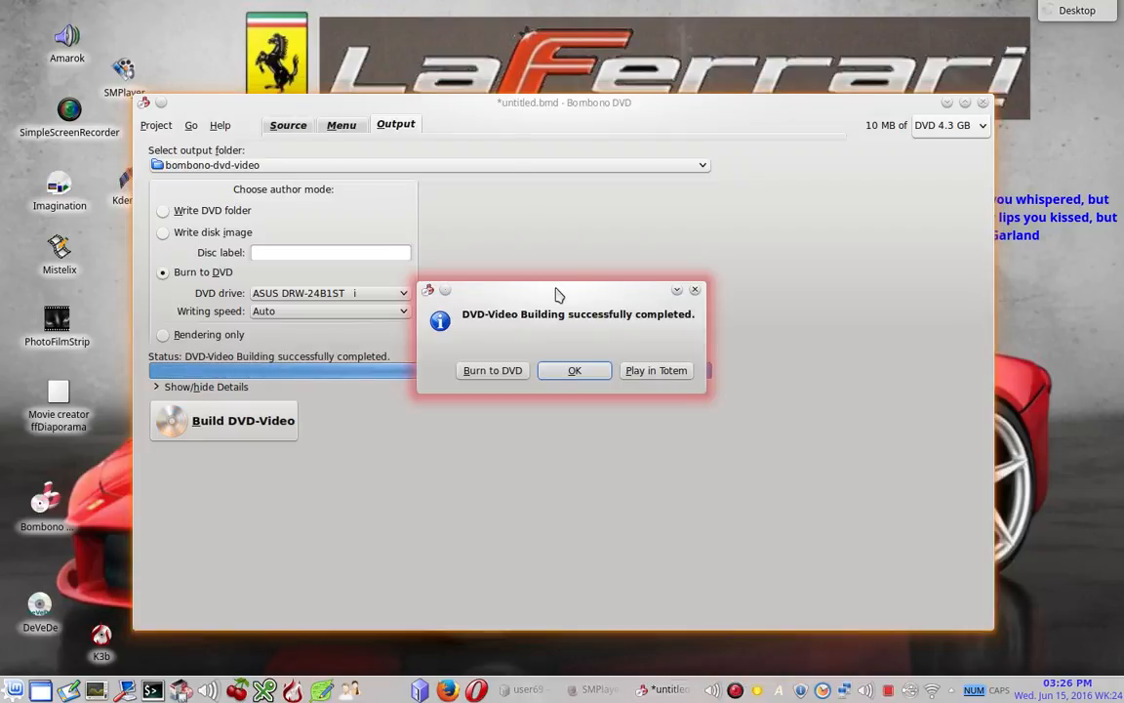
- Dismiss the build completion message and close Bombono DVD, saving the project as LinuxMintWallpaper.bmd in the Videos folder
{"action": "left_click_drag", "start_coordinate": [554, 293], "coordinate": [543, 402]}
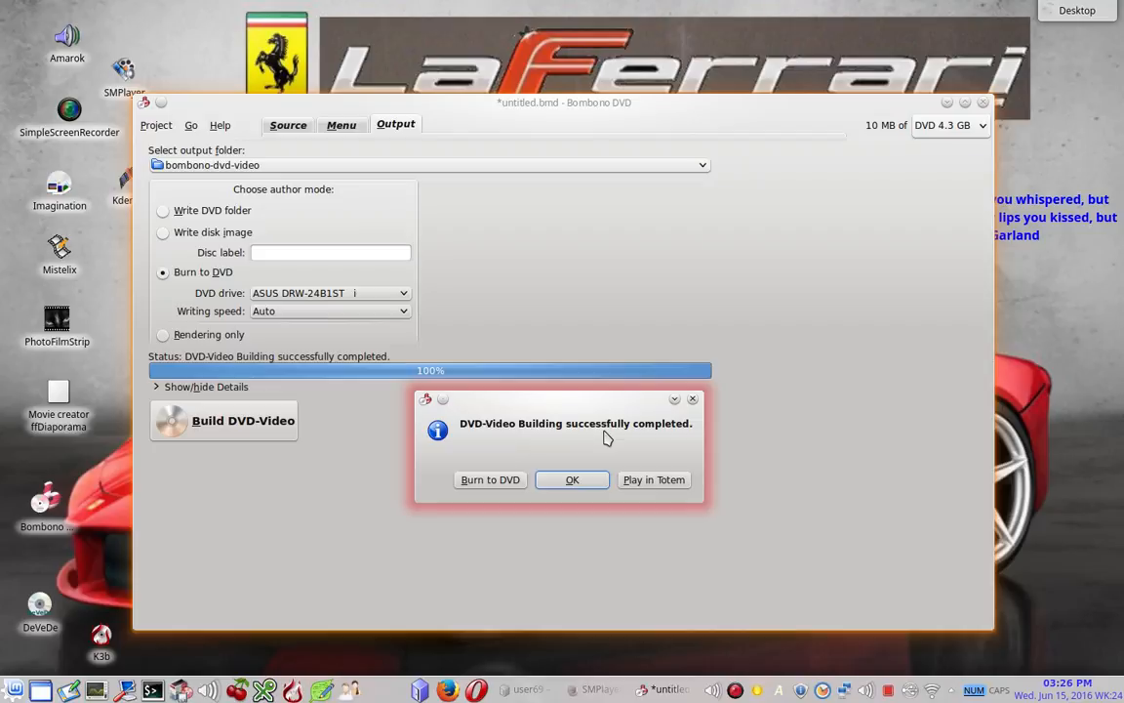
{"action": "left_click", "coordinate": [571, 480]}
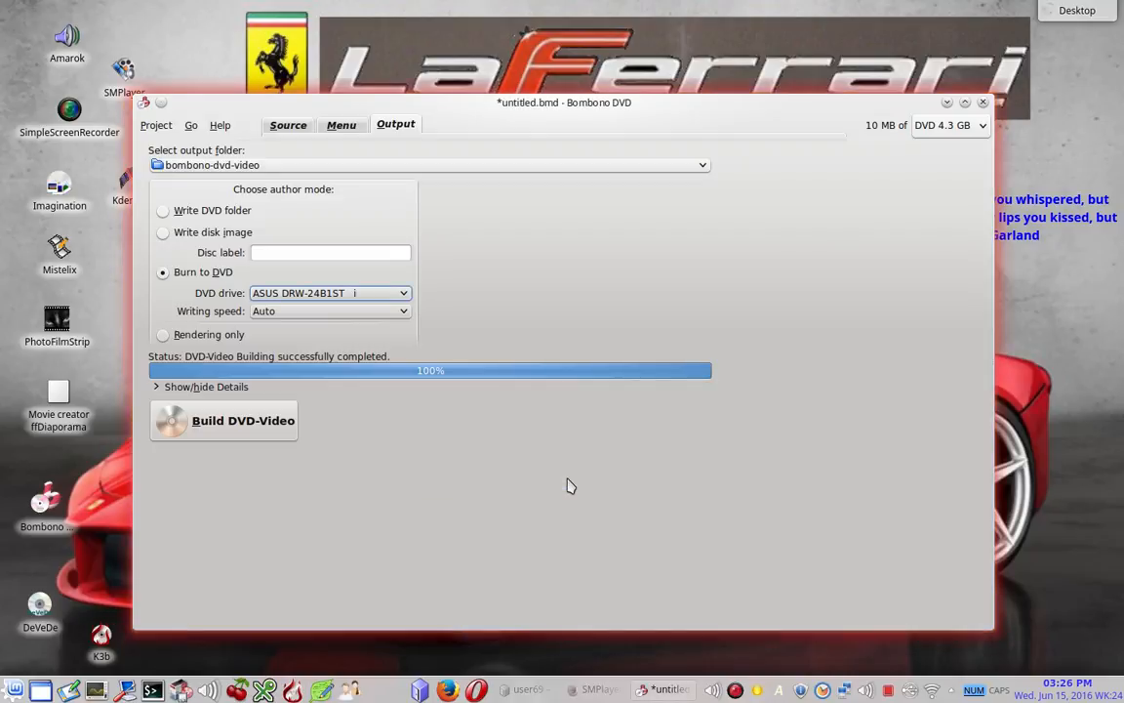
{"action": "left_click", "coordinate": [984, 103]}
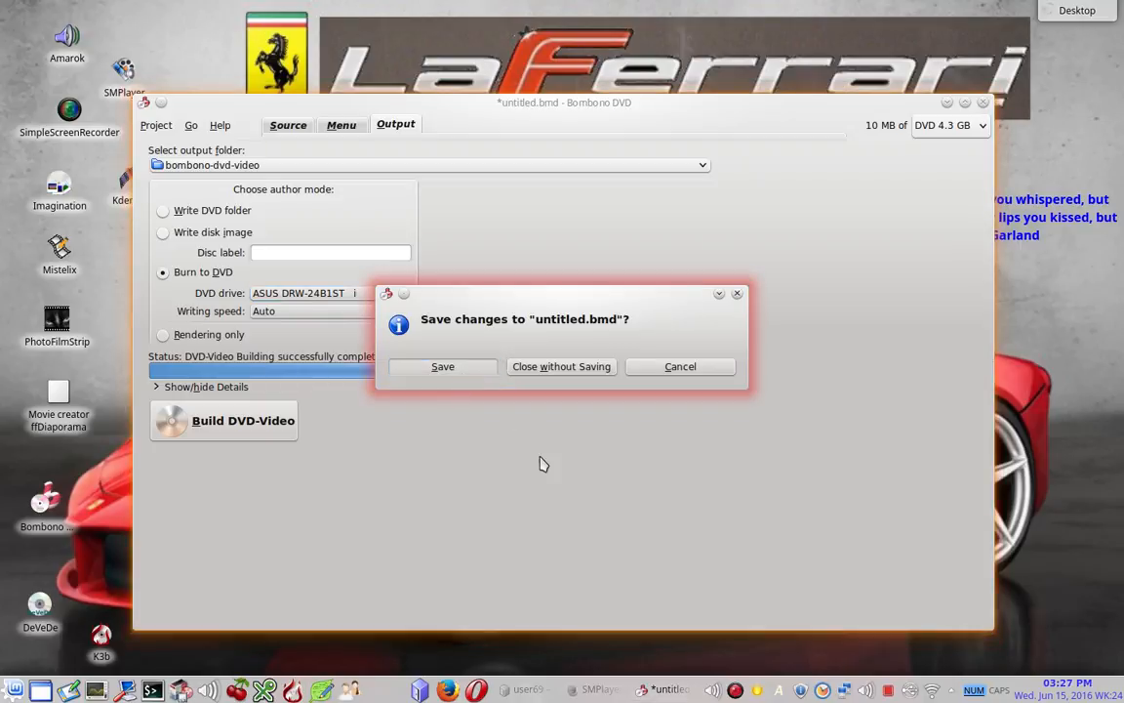
{"action": "key", "text": "Return"}
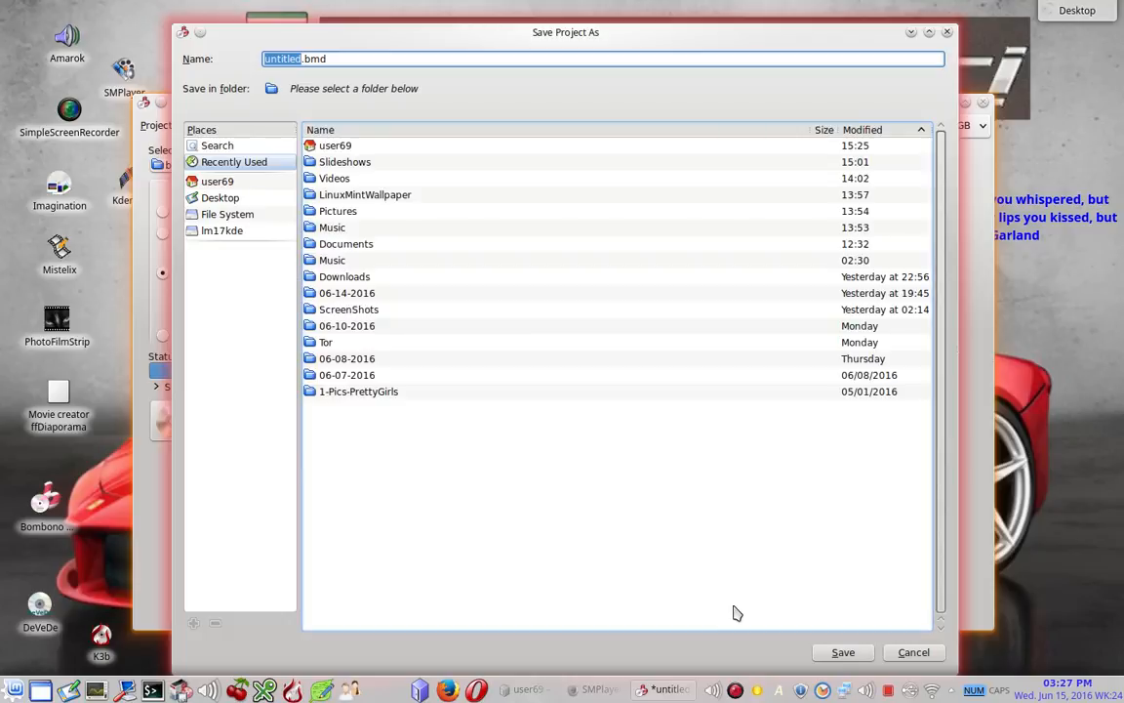
{"action": "type", "text": "LinuxMintWallpaper"}
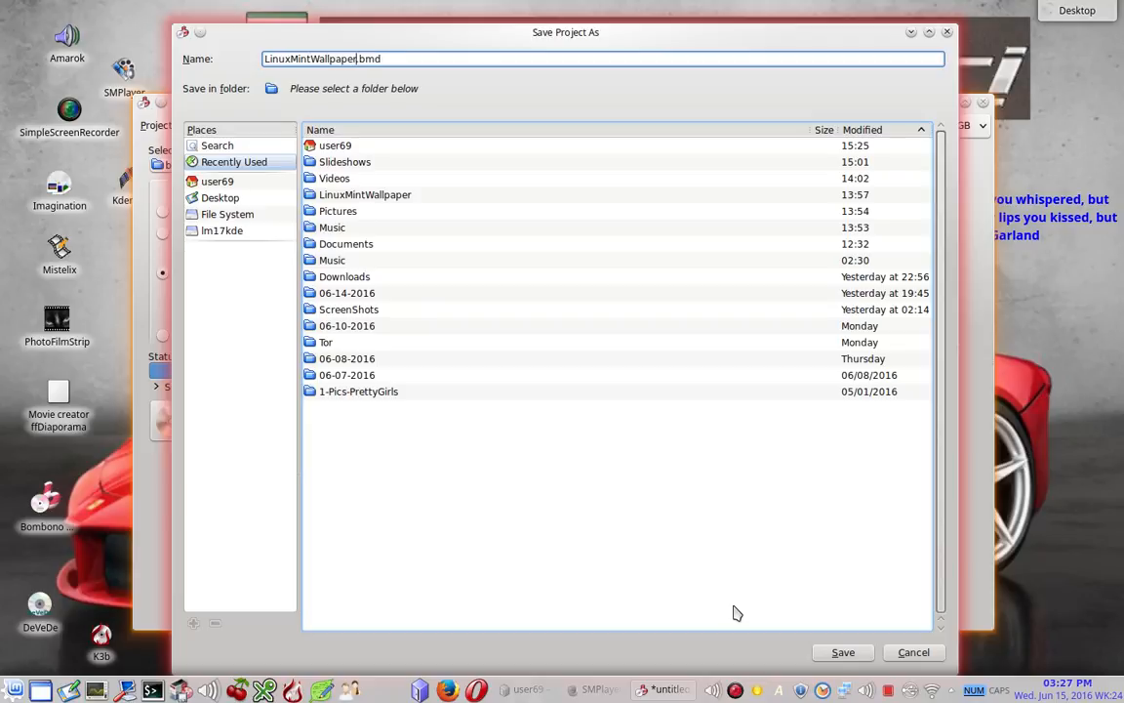
{"action": "key", "text": "Return"}
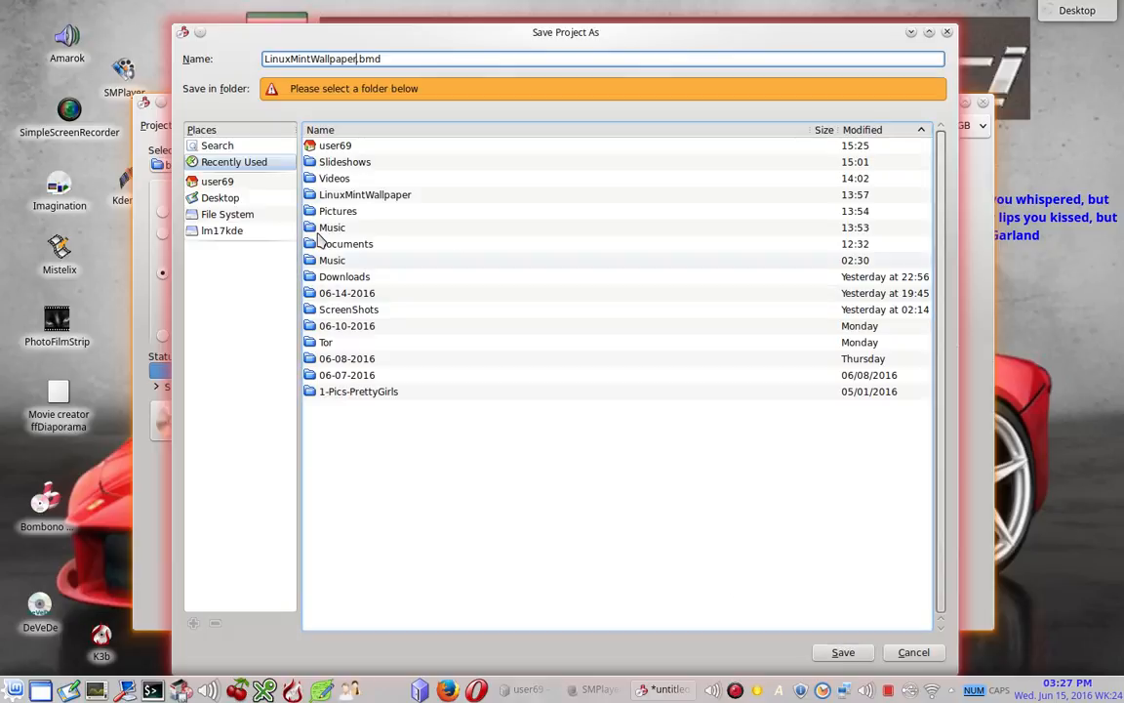
{"action": "left_click", "coordinate": [310, 182]}
{"action": "double_click", "coordinate": [310, 183]}
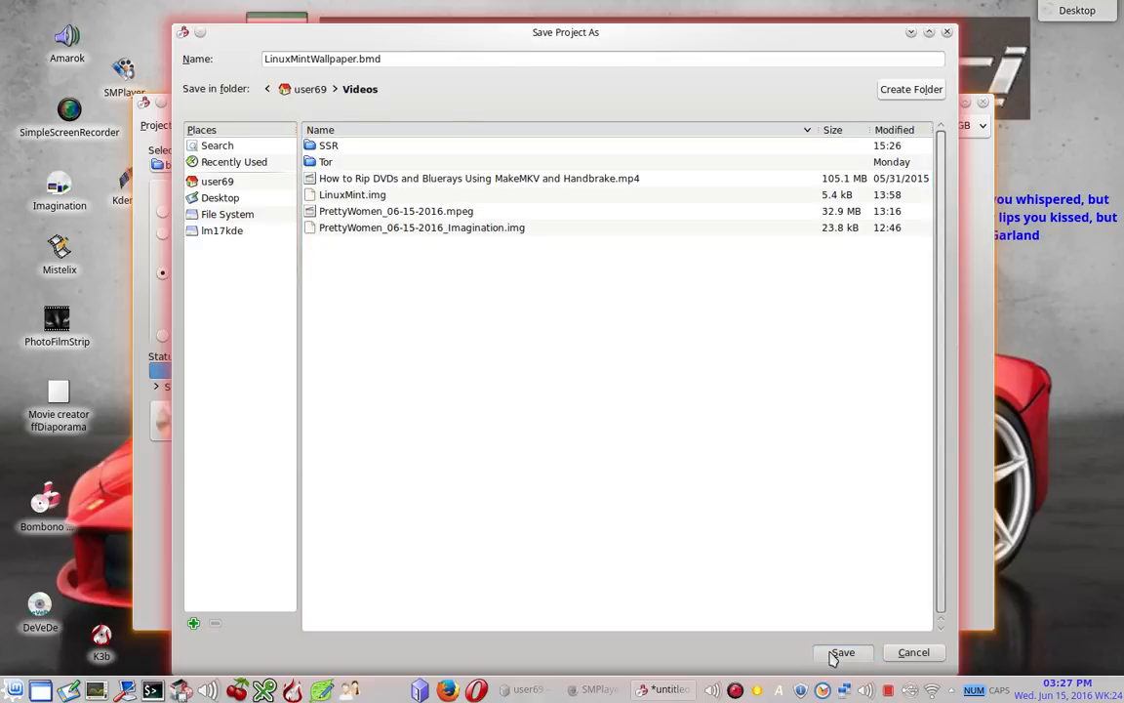
{"action": "left_click", "coordinate": [835, 654]}
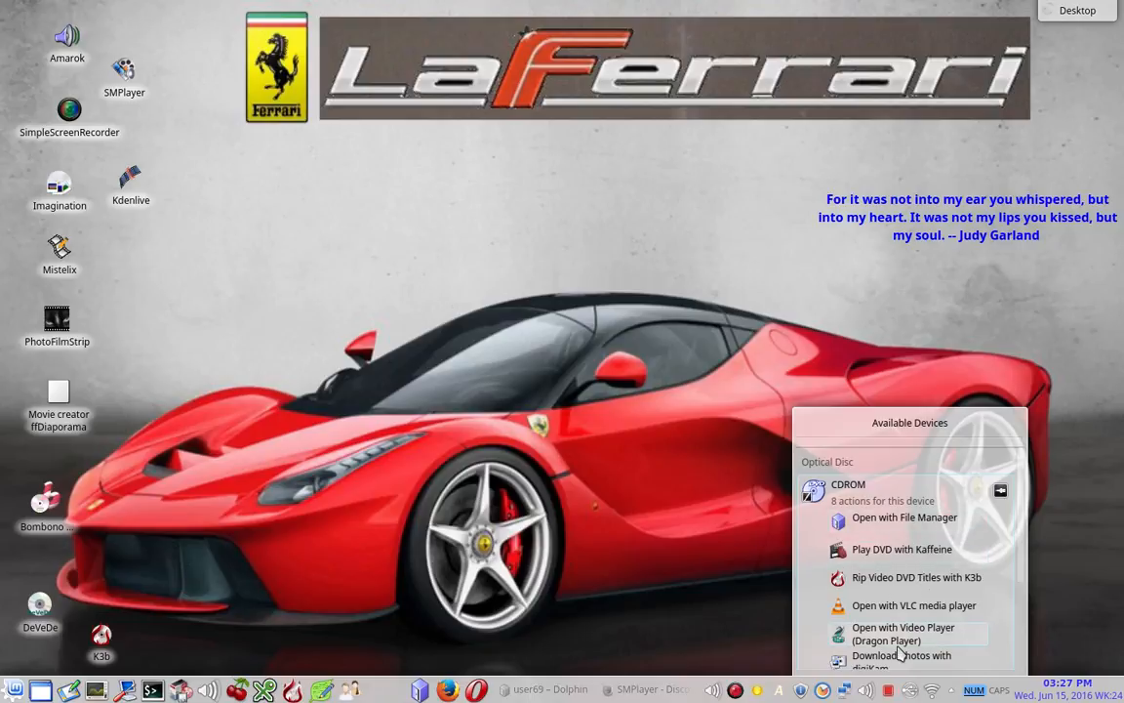
- Play the burned DVD with Kaffeine from the available devices, then enlarge and reposition the player window
{"action": "scroll", "coordinate": [935, 570], "scroll_direction": "down", "scroll_amount": 2}
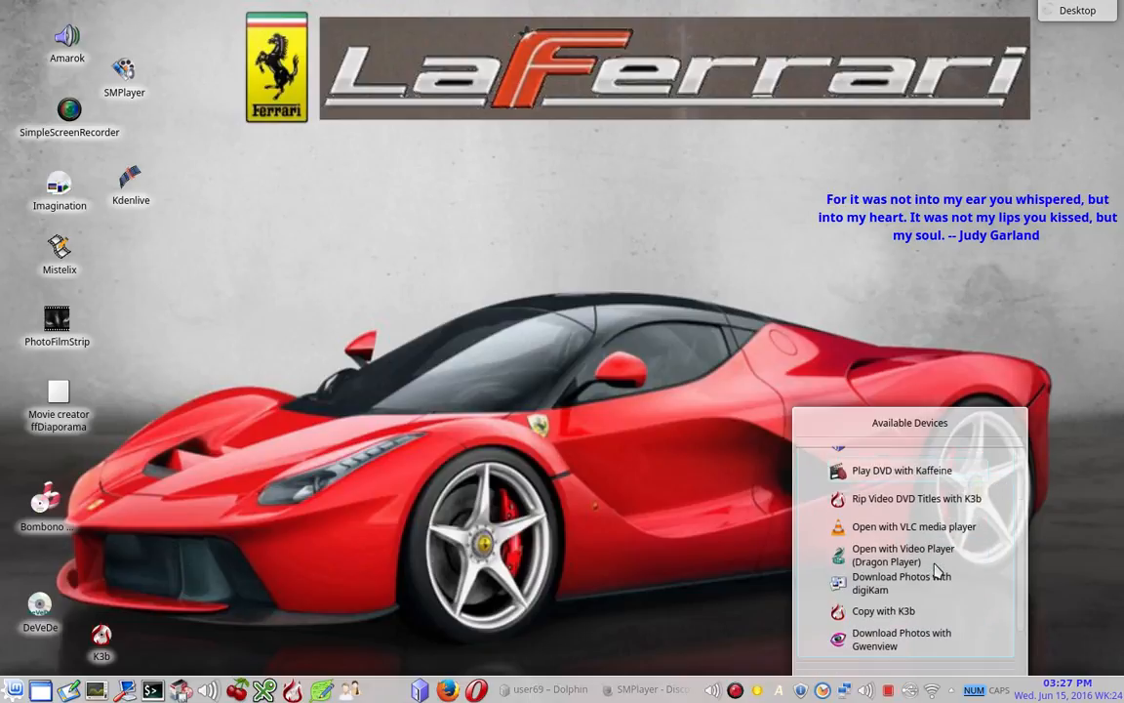
{"action": "scroll", "coordinate": [935, 570], "scroll_direction": "up", "scroll_amount": 2}
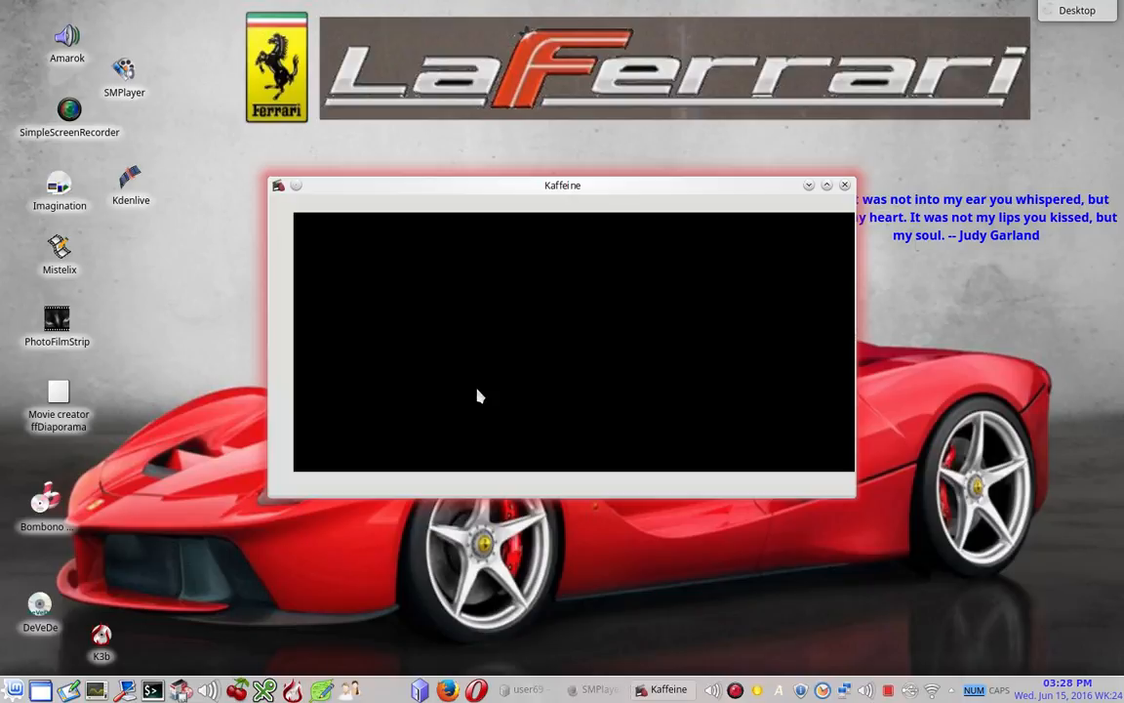
{"action": "left_click_drag", "start_coordinate": [438, 188], "coordinate": [352, 135]}
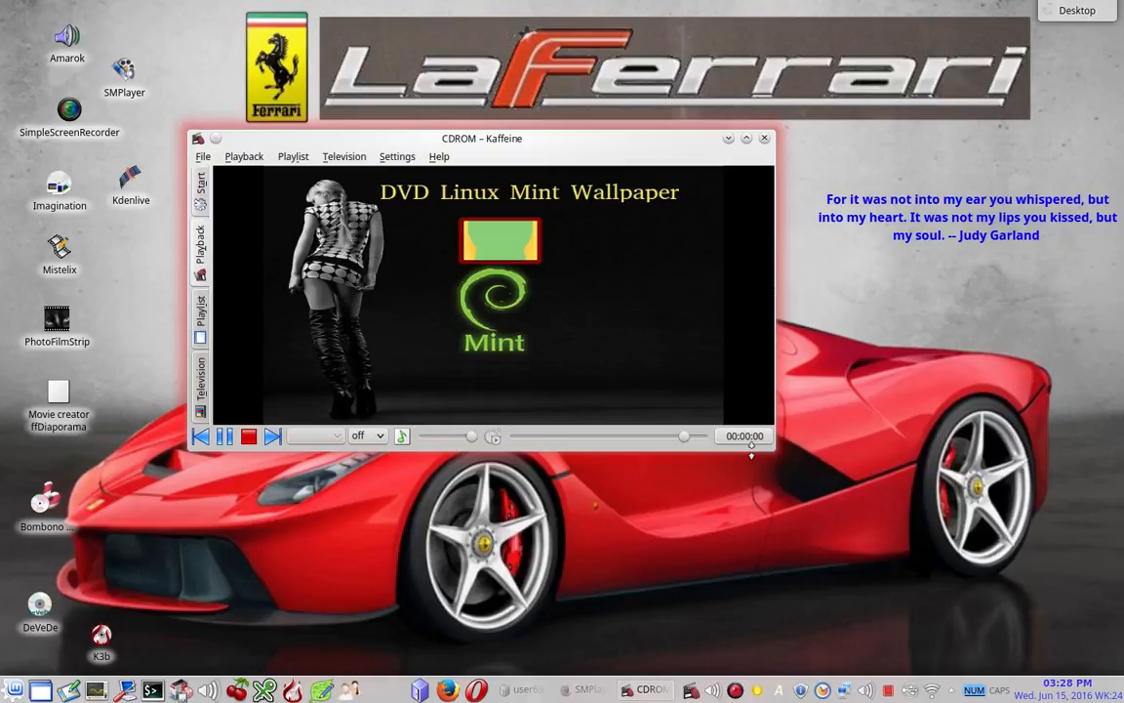
{"action": "left_click_drag", "start_coordinate": [751, 454], "coordinate": [855, 613]}
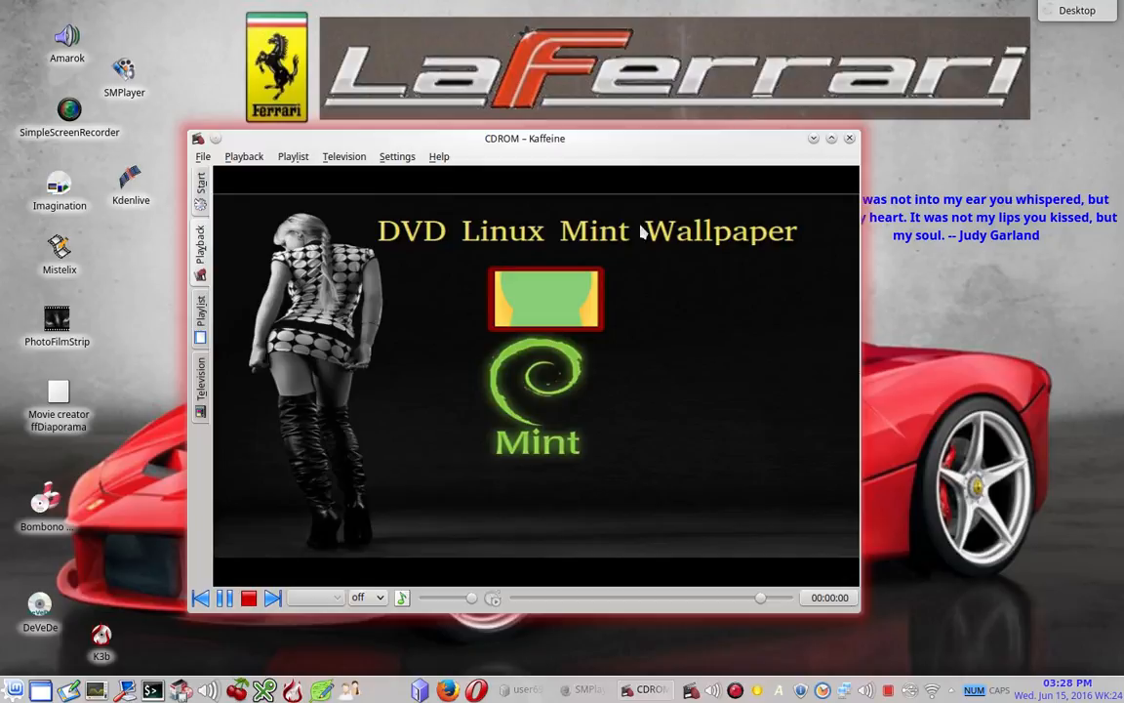
{"action": "left_click_drag", "start_coordinate": [679, 153], "coordinate": [670, 150]}
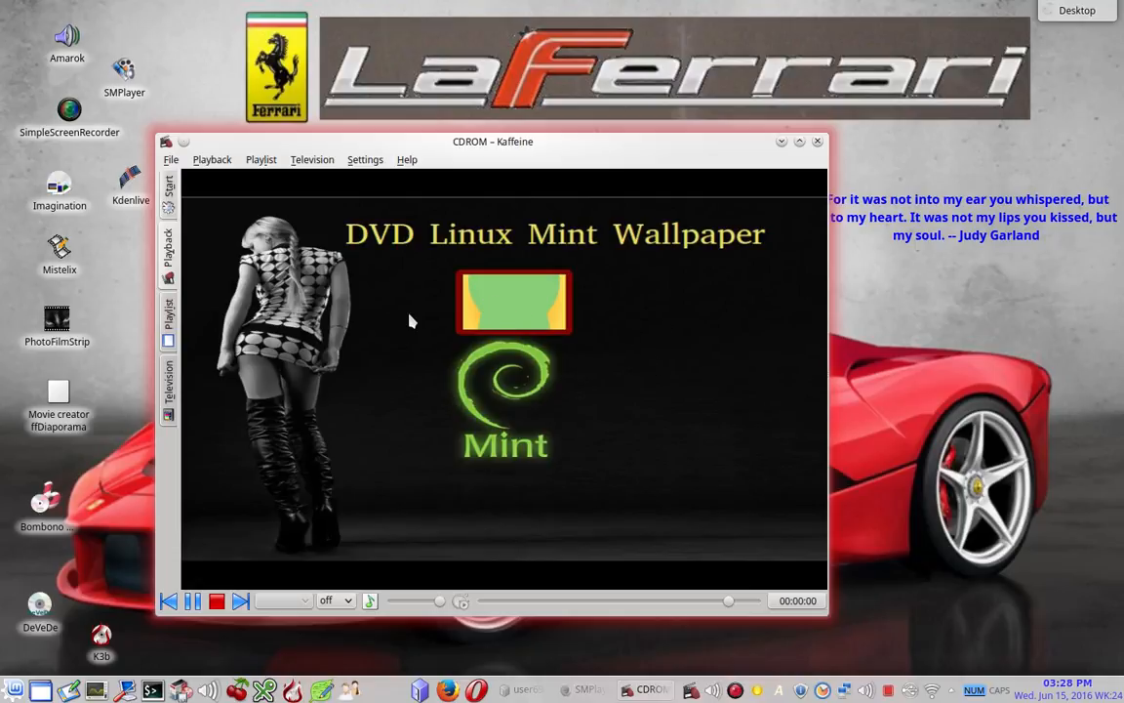
- Start the slideshow from the framed video in the DVD menu and adjust the system volume during playback
{"action": "left_click", "coordinate": [493, 316]}
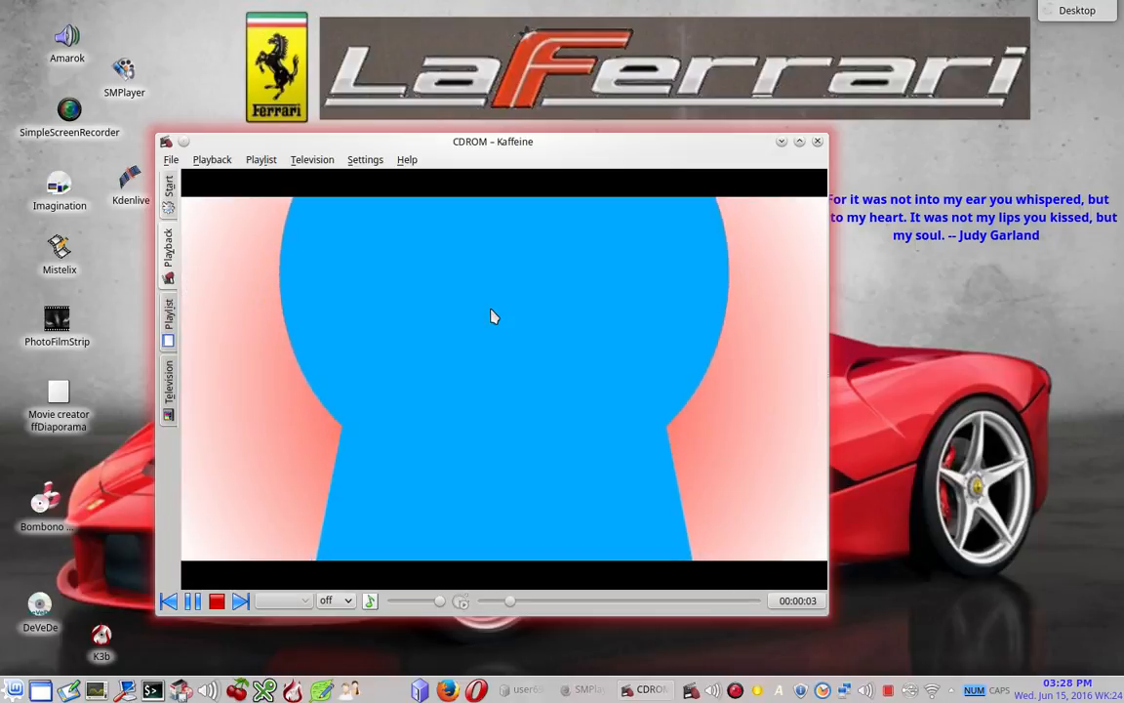
{"action": "scroll", "coordinate": [493, 316], "scroll_direction": "down", "scroll_amount": 2}
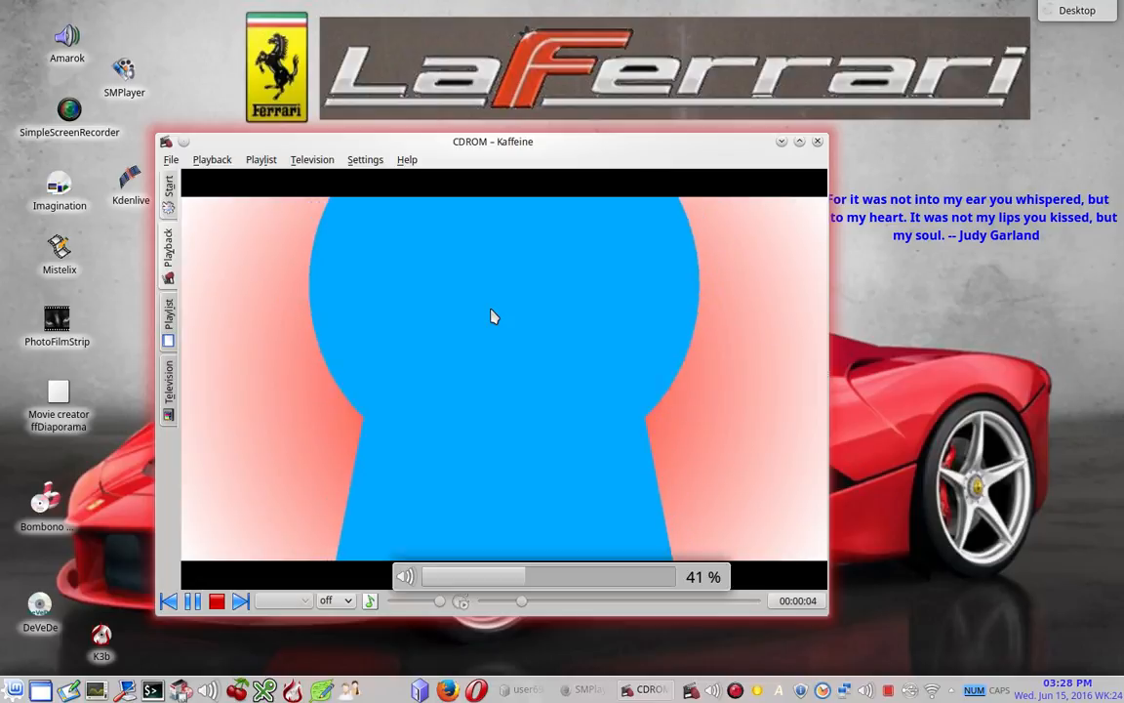
{"action": "scroll", "coordinate": [493, 316], "scroll_direction": "down", "scroll_amount": 1}
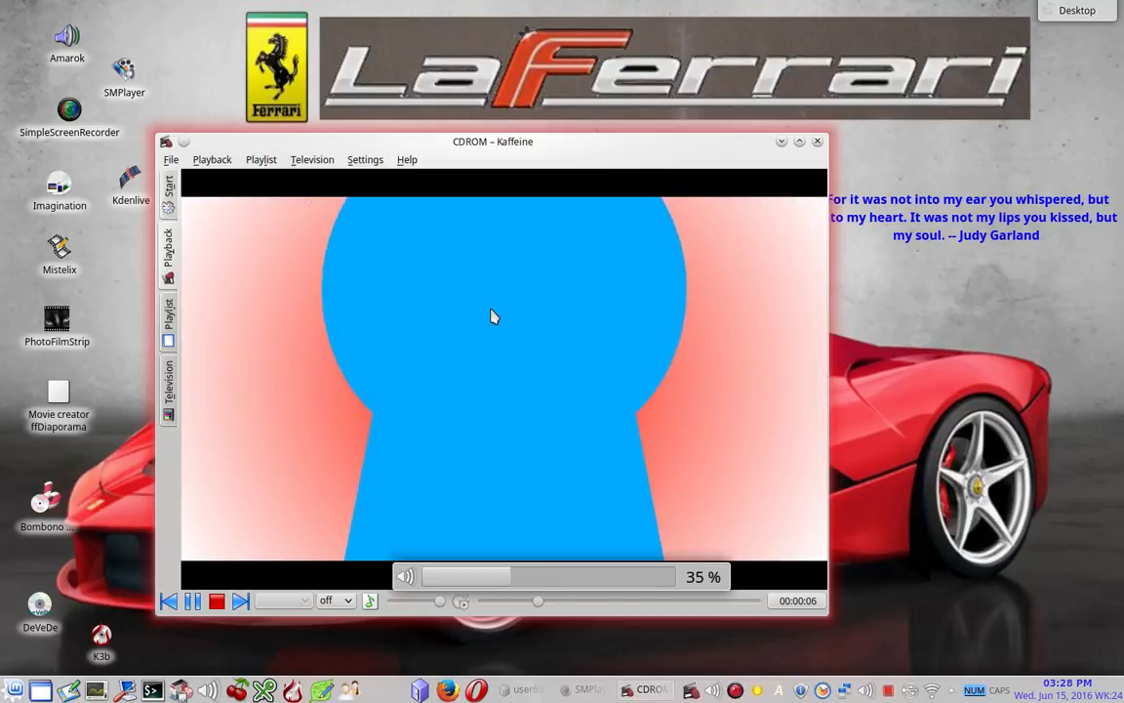
{"action": "scroll", "coordinate": [493, 316], "scroll_direction": "down", "scroll_amount": 1}
{"action": "scroll", "coordinate": [492, 316], "scroll_direction": "down", "scroll_amount": 1}
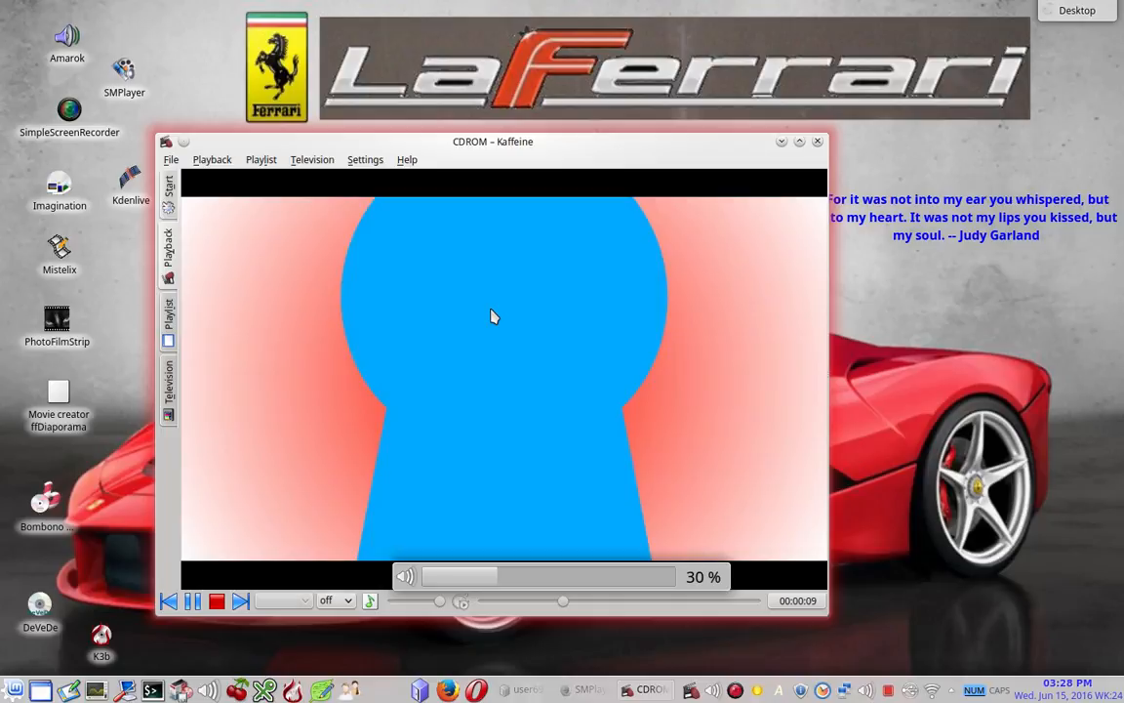
{"action": "scroll", "coordinate": [492, 317], "scroll_direction": "up", "scroll_amount": 1}
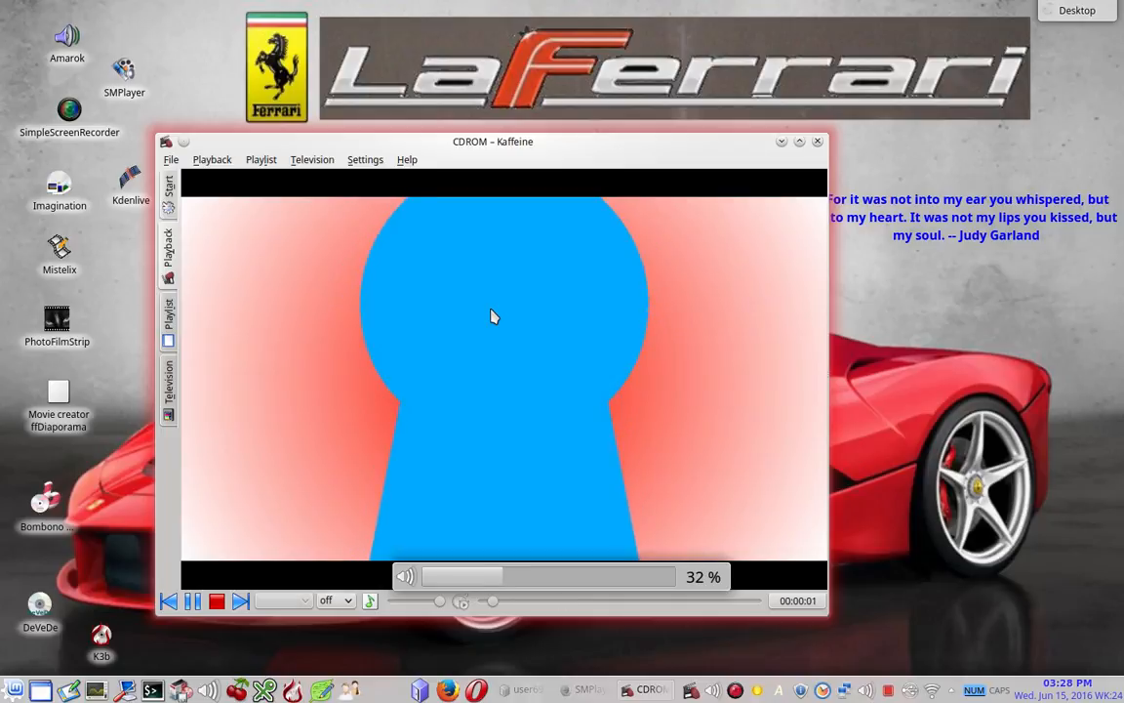
{"action": "scroll", "coordinate": [492, 317], "scroll_direction": "up", "scroll_amount": 1}
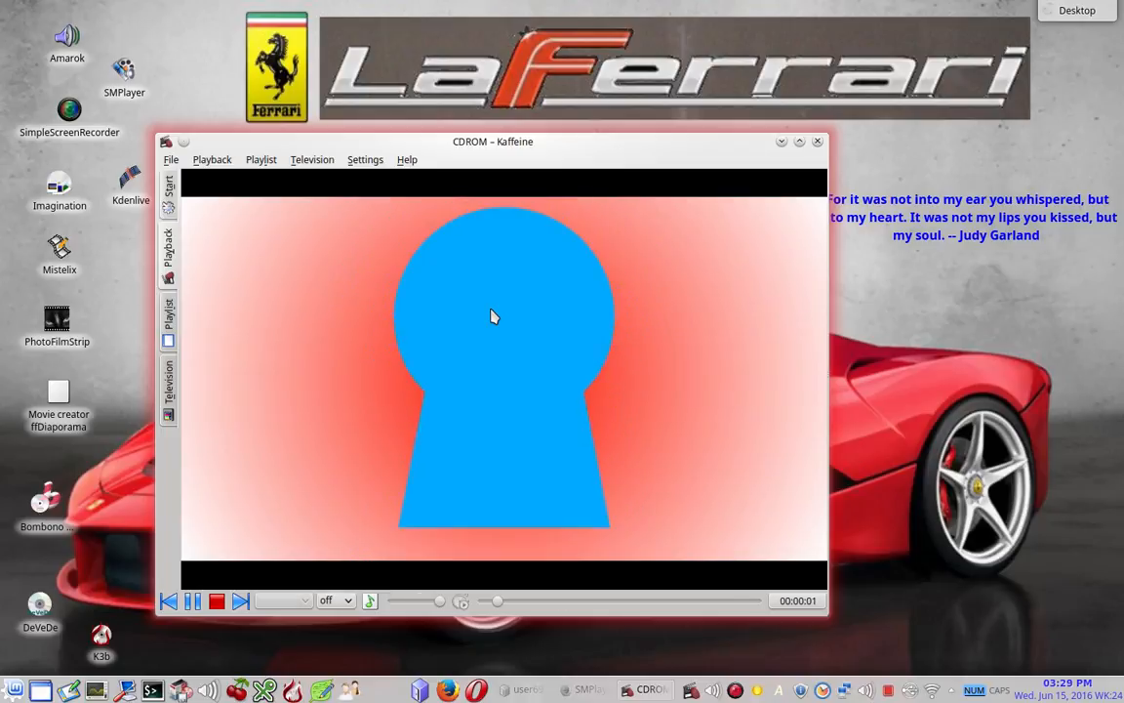
{"action": "scroll", "coordinate": [493, 316], "scroll_direction": "up", "scroll_amount": 1}
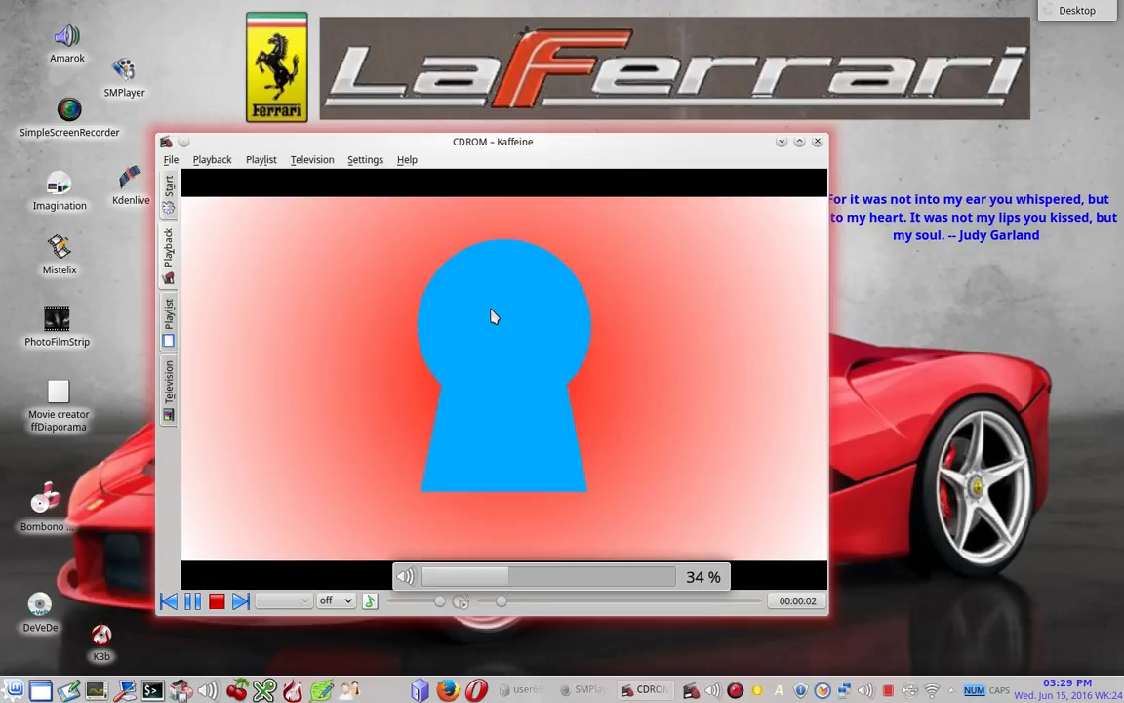
{"action": "scroll", "coordinate": [492, 316], "scroll_direction": "up", "scroll_amount": 1}
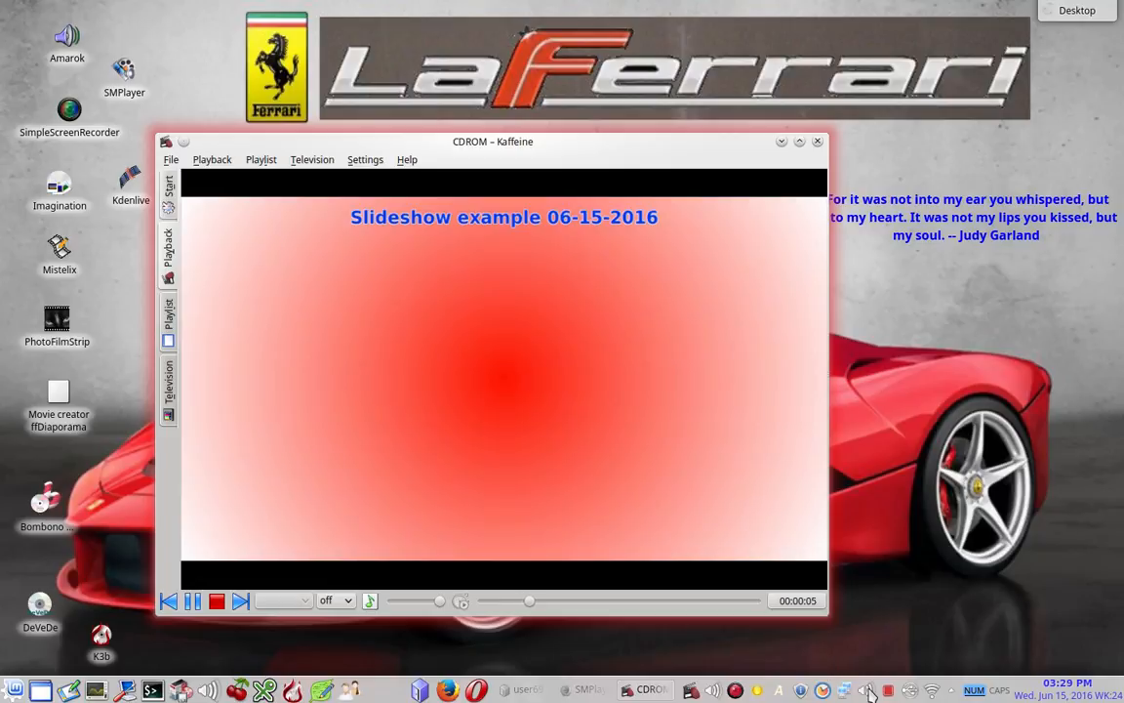
{"action": "scroll", "coordinate": [869, 691], "scroll_direction": "down", "scroll_amount": 2}
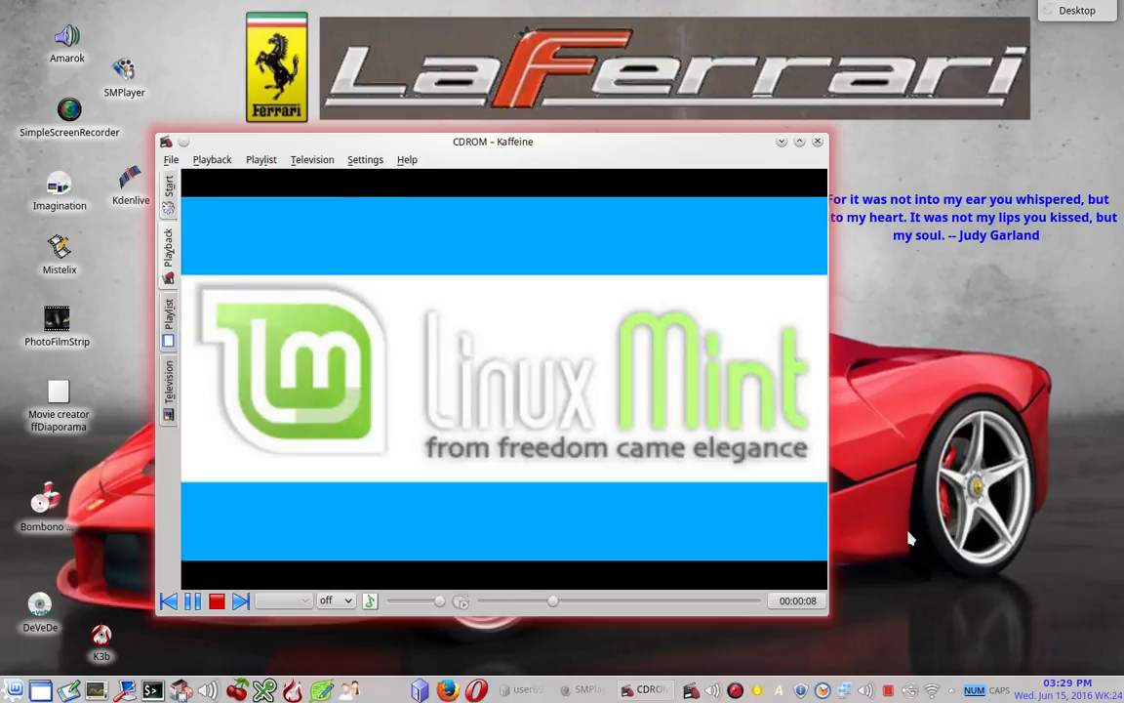
- Look at the subtitle choices, leave them off, and raise the system volume to 38%
{"action": "left_click", "coordinate": [348, 602]}
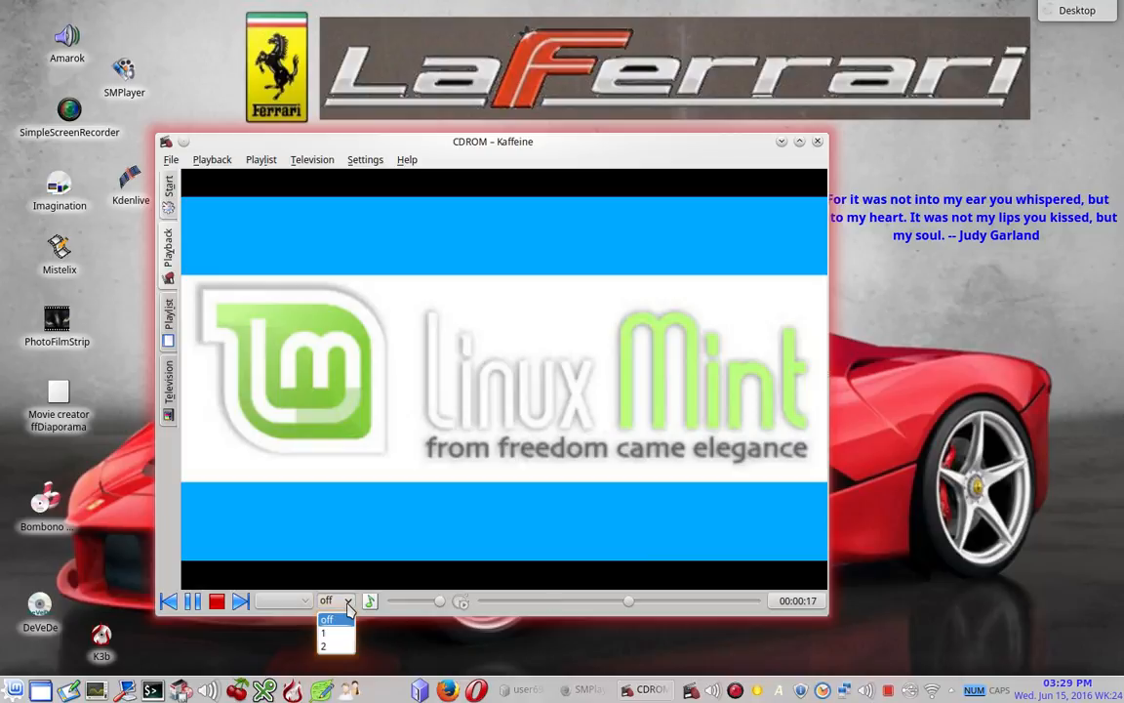
{"action": "left_click", "coordinate": [349, 603]}
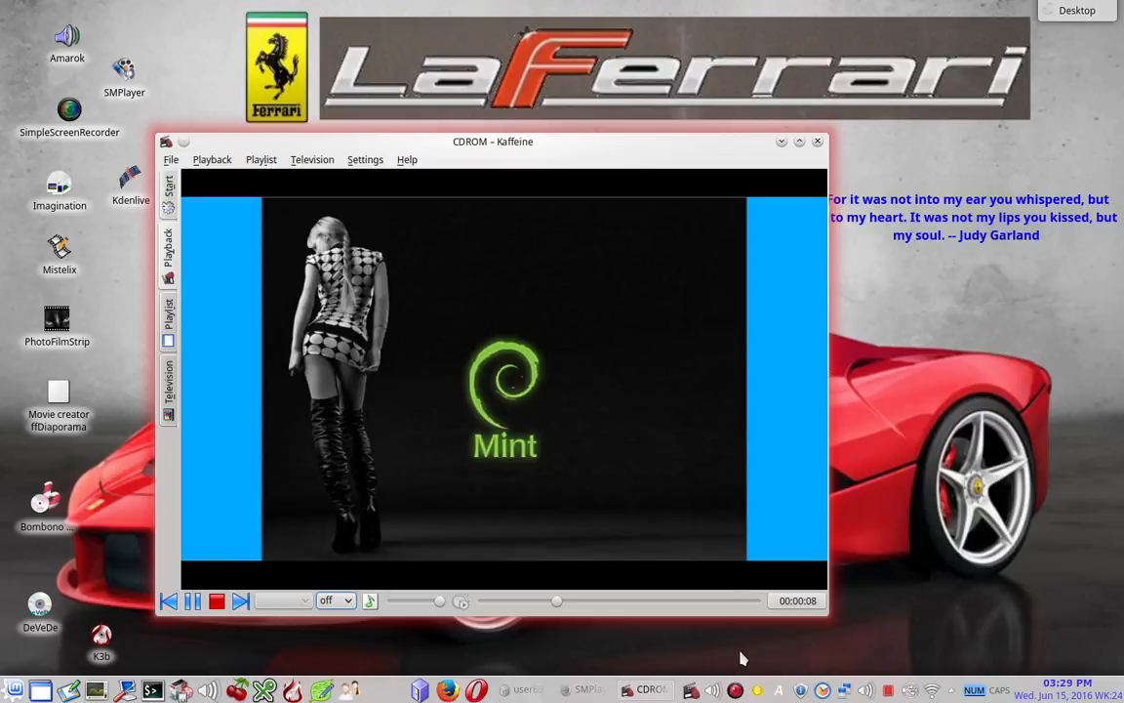
{"action": "key", "text": "XF86AudioMute"}
{"action": "key", "text": "XF86AudioMute"}
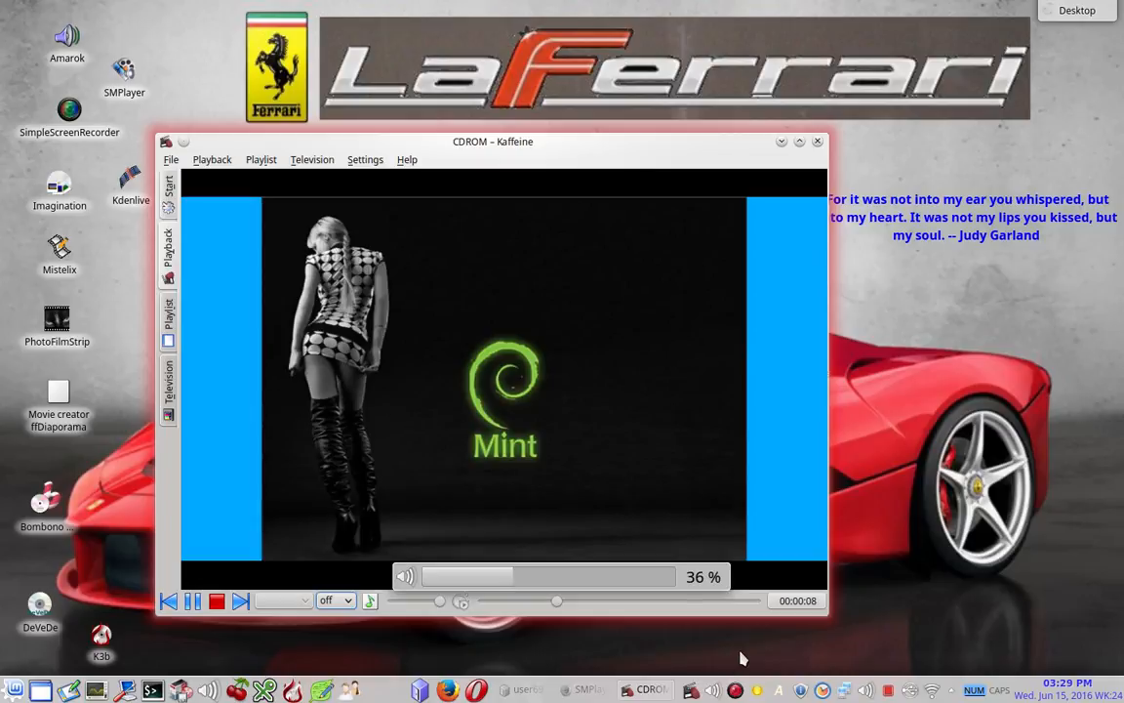
{"action": "key", "text": "XF86AudioRaiseVolume"}
{"action": "key", "text": "XF86AudioRaiseVolume"}
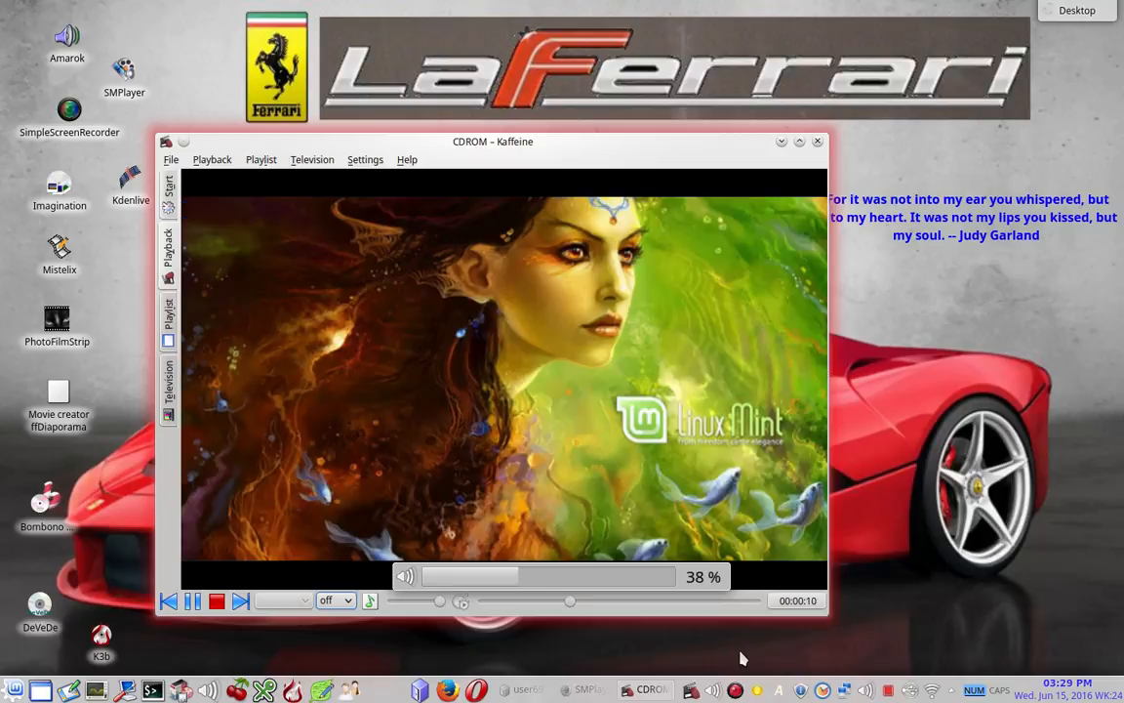
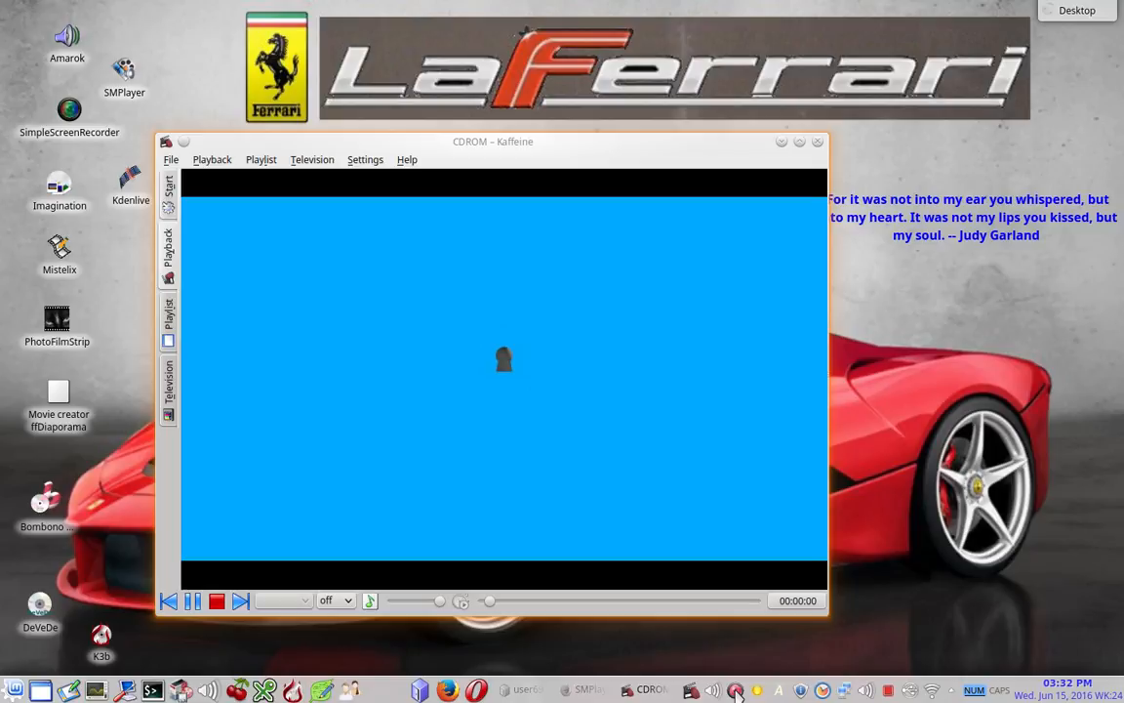
{"action": "right_click", "coordinate": [735, 691]}
{"action": "left_click", "coordinate": [771, 583]}
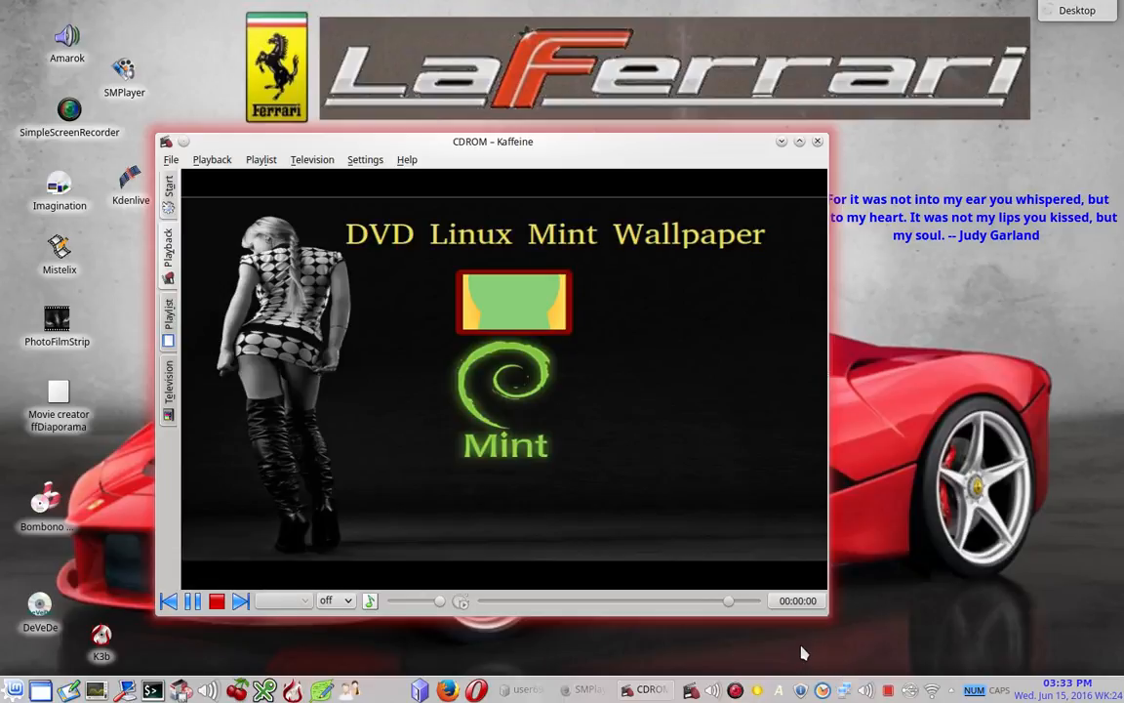
{"action": "right_click", "coordinate": [735, 693]}
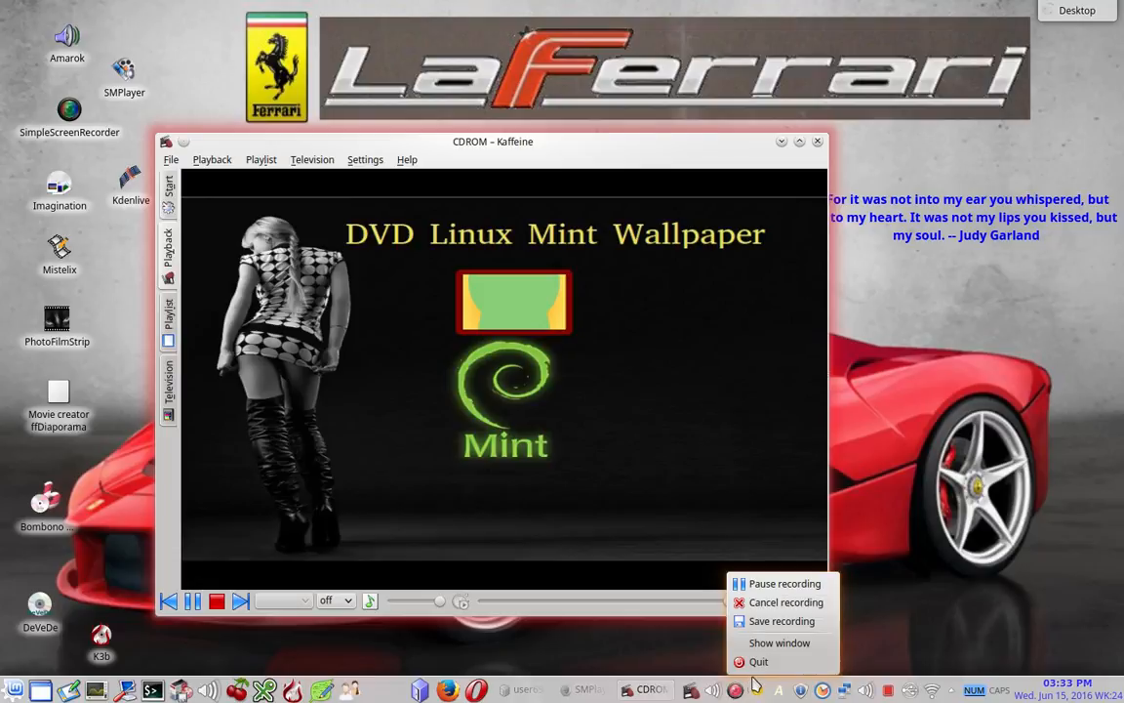